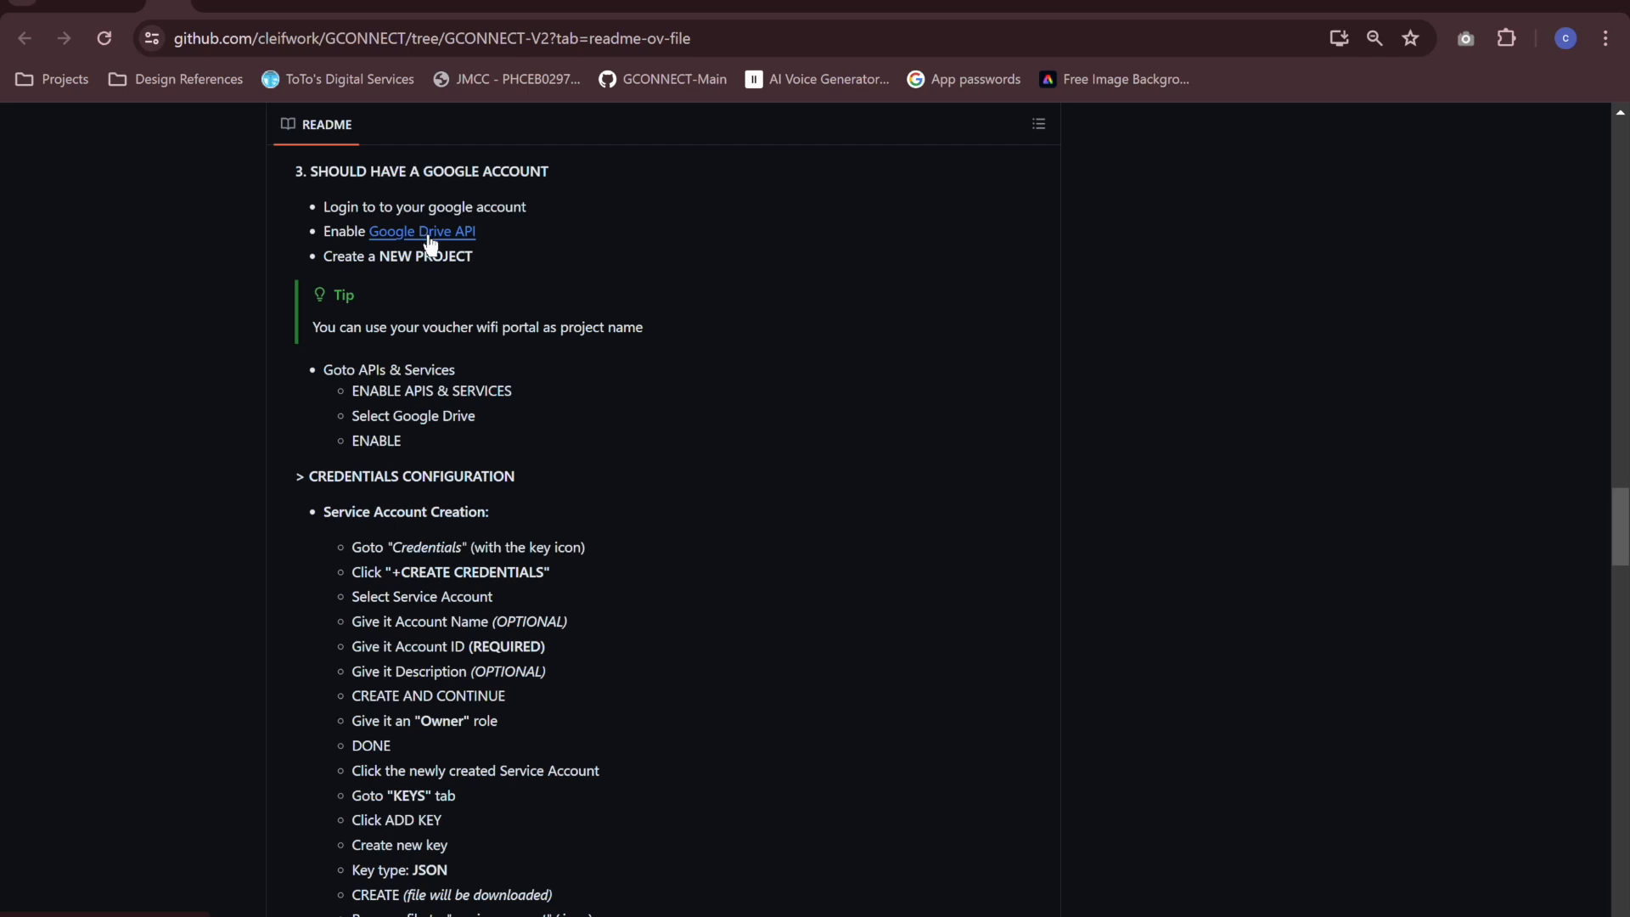
Open the README's Google Drive API link in a new browser tab and switch to it.
{"action": "right_click", "coordinate": [431, 246]}
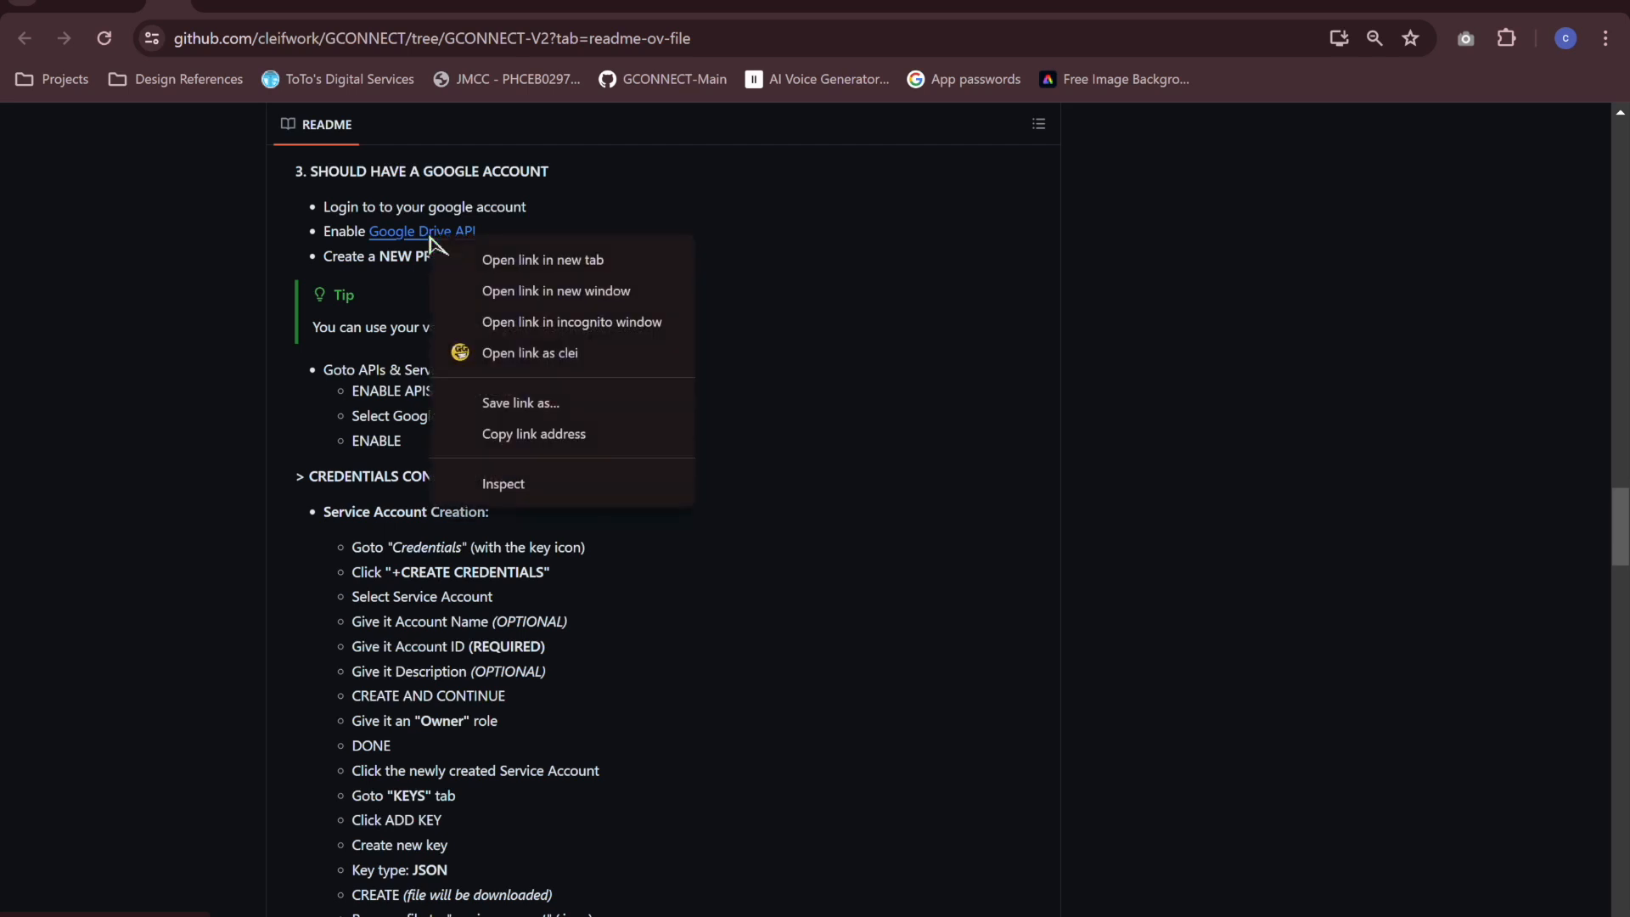
{"action": "left_click", "coordinate": [529, 262]}
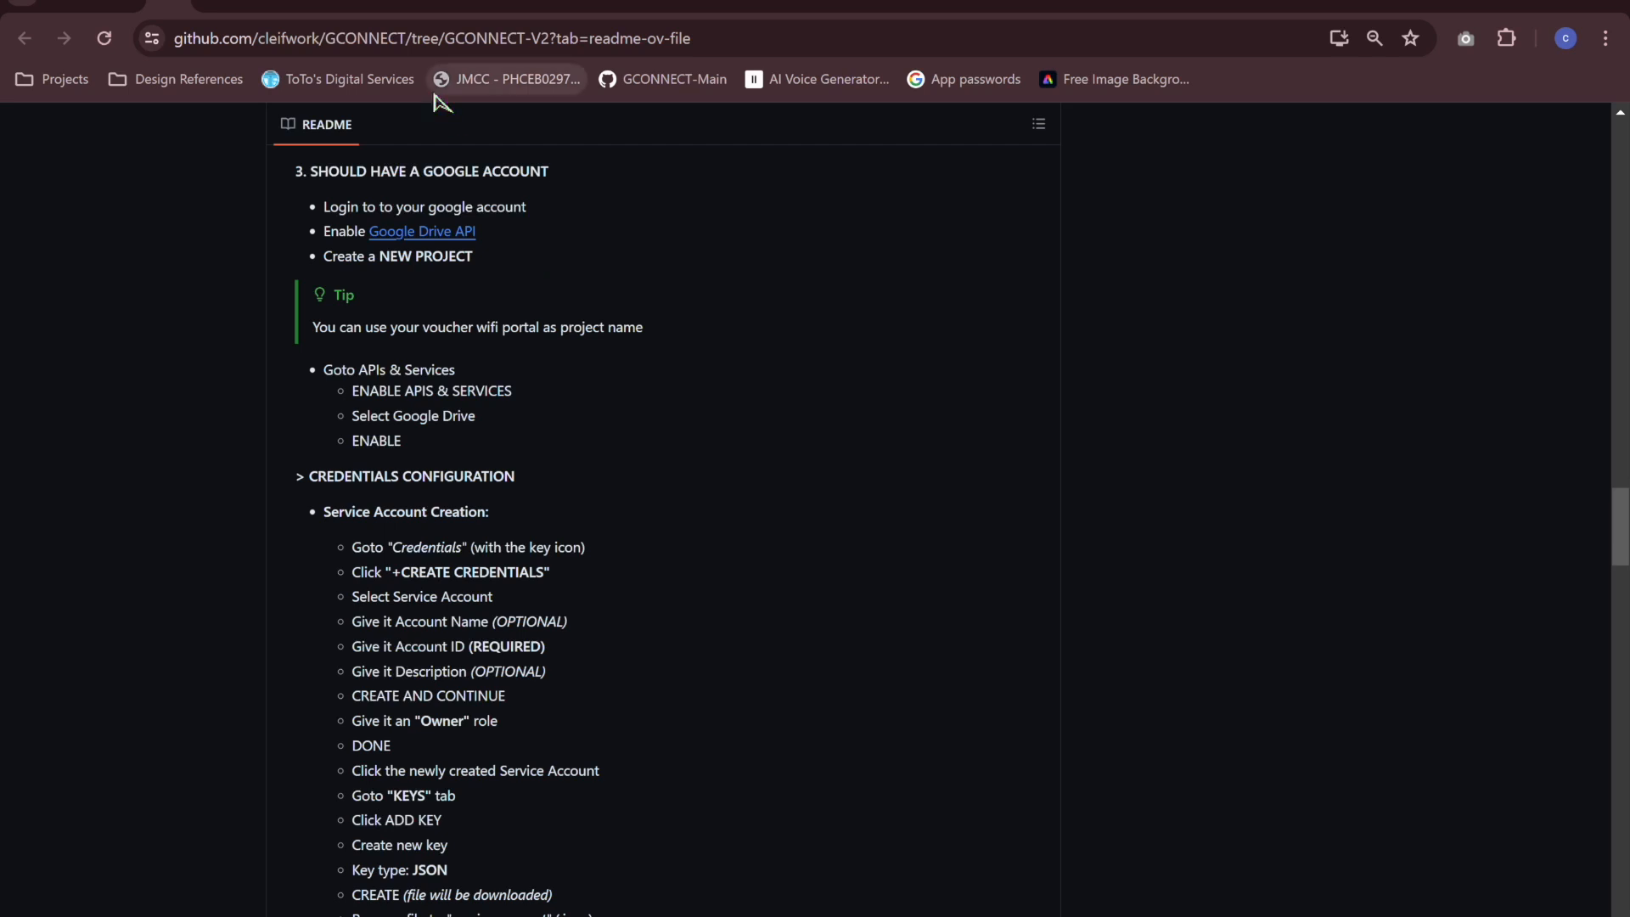
{"action": "left_click", "coordinate": [340, 7]}
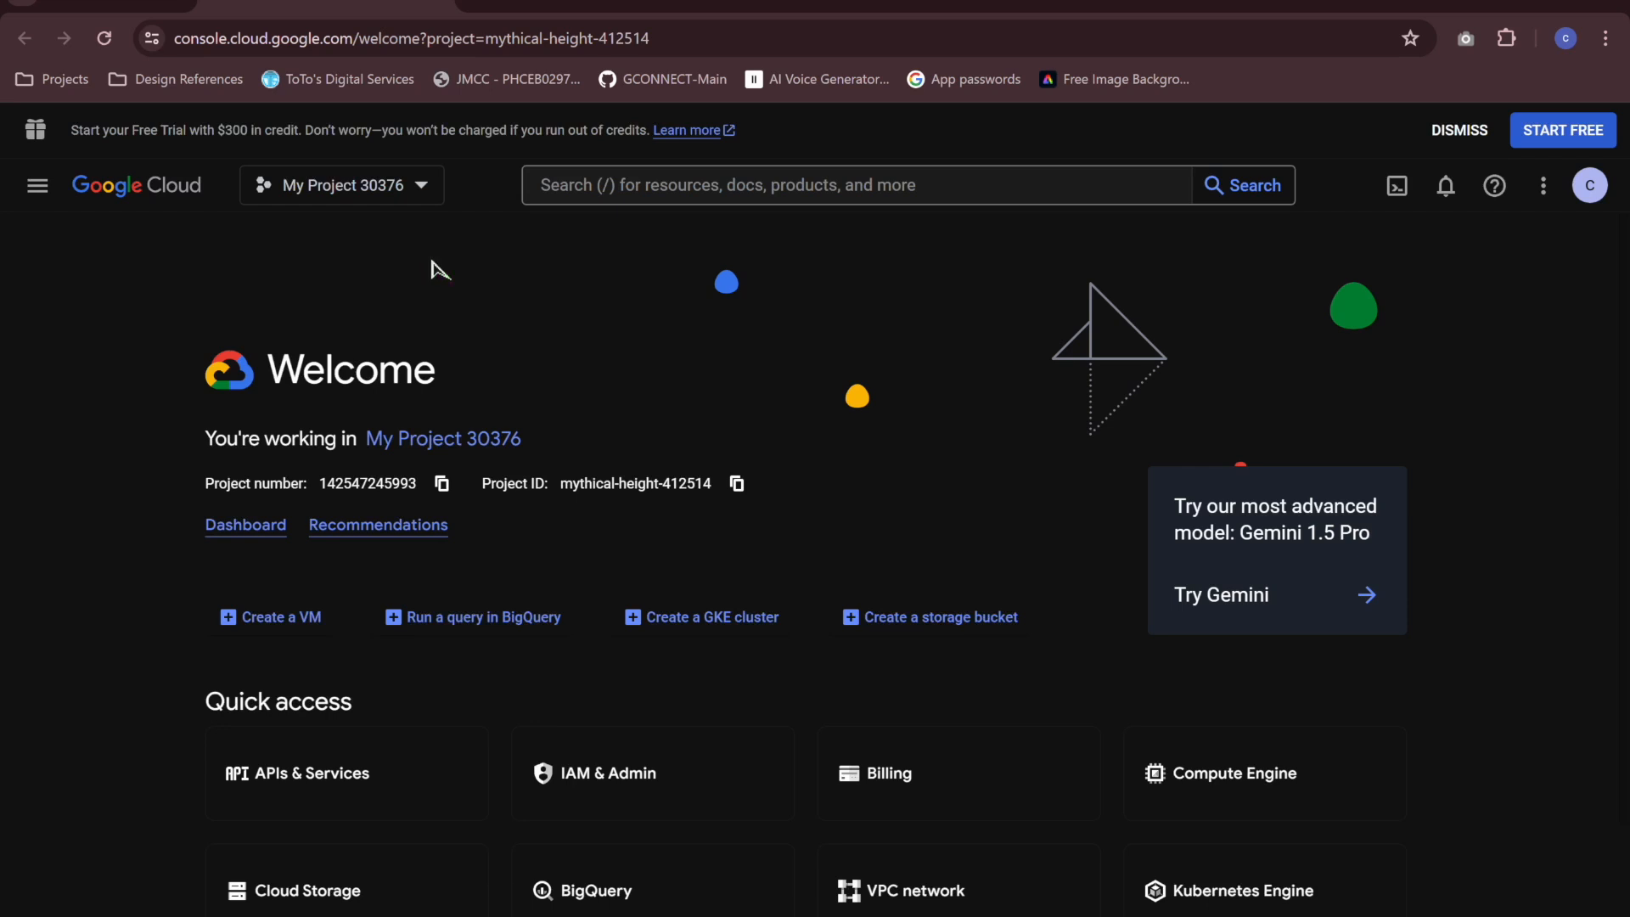
Check the list of available projects, keep My Project 30376 selected, and open its APIs & Services page.
{"action": "left_click", "coordinate": [398, 191]}
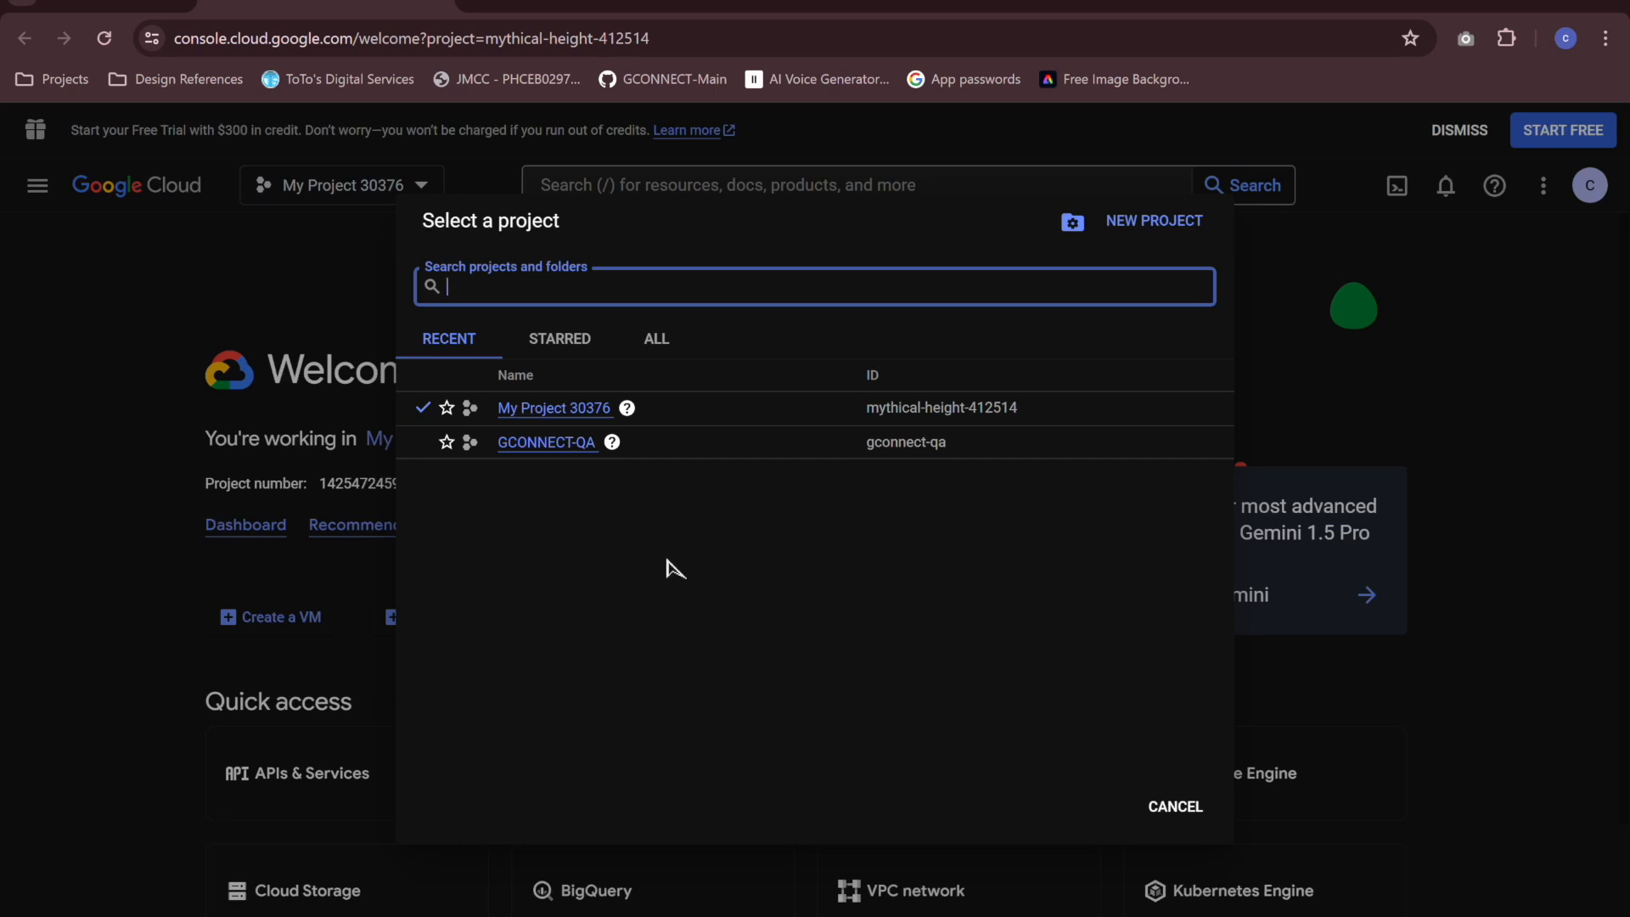
{"action": "left_click", "coordinate": [274, 267]}
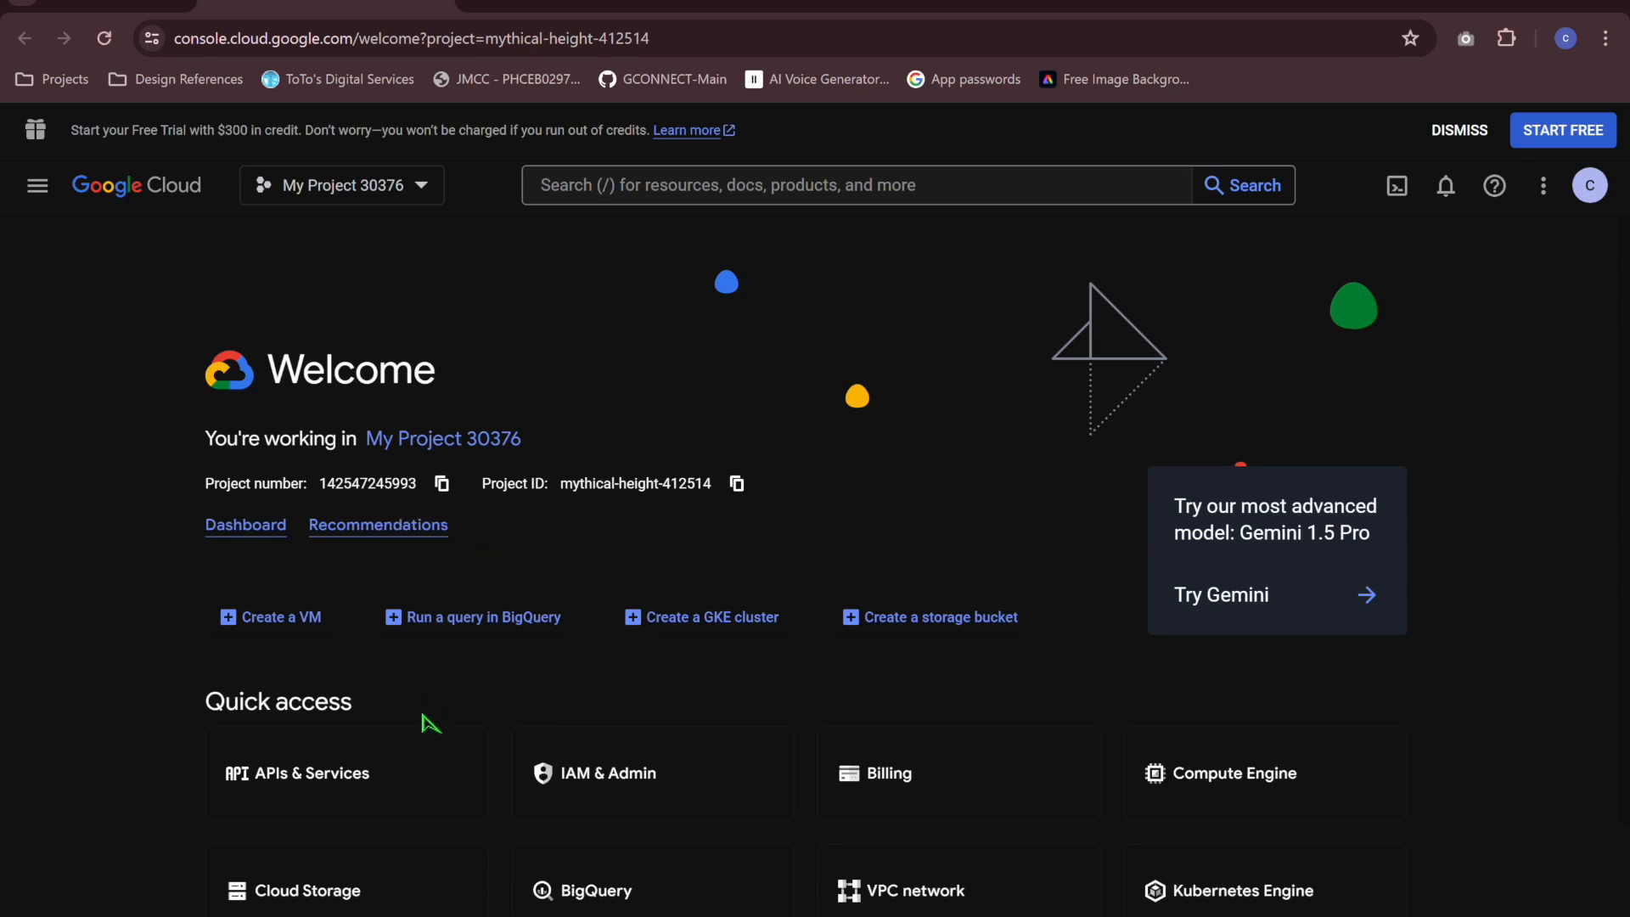
{"action": "left_click", "coordinate": [307, 783]}
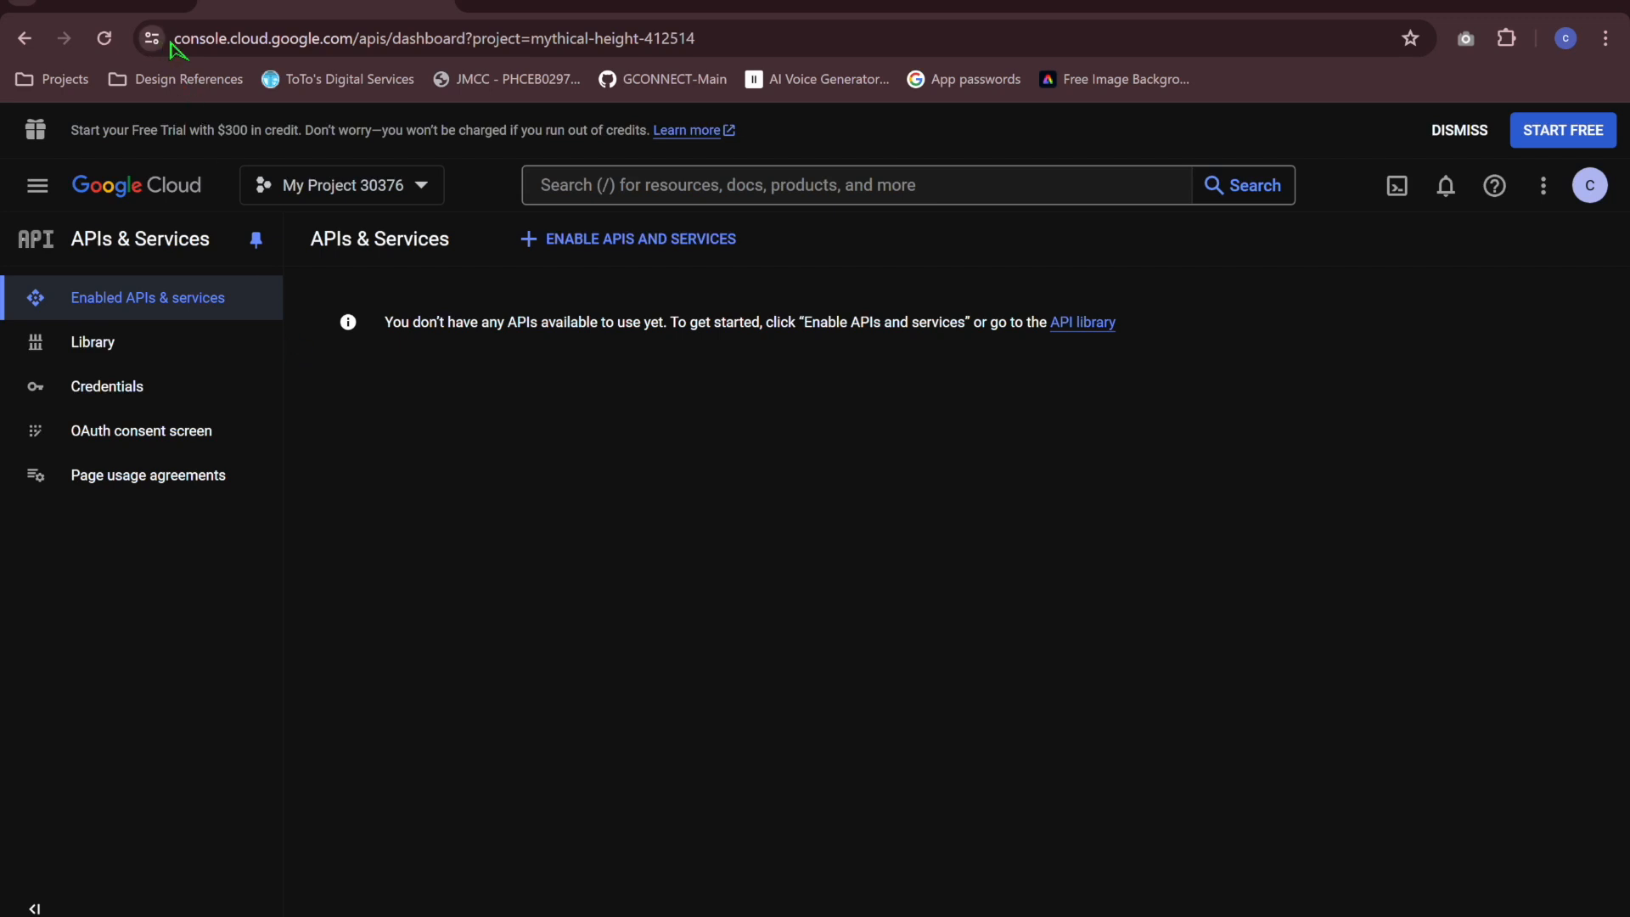
Consult the README's APIs & Services instructions and enable the Google Drive API from the API library for My Project 30376.
{"action": "left_click", "coordinate": [167, 4]}
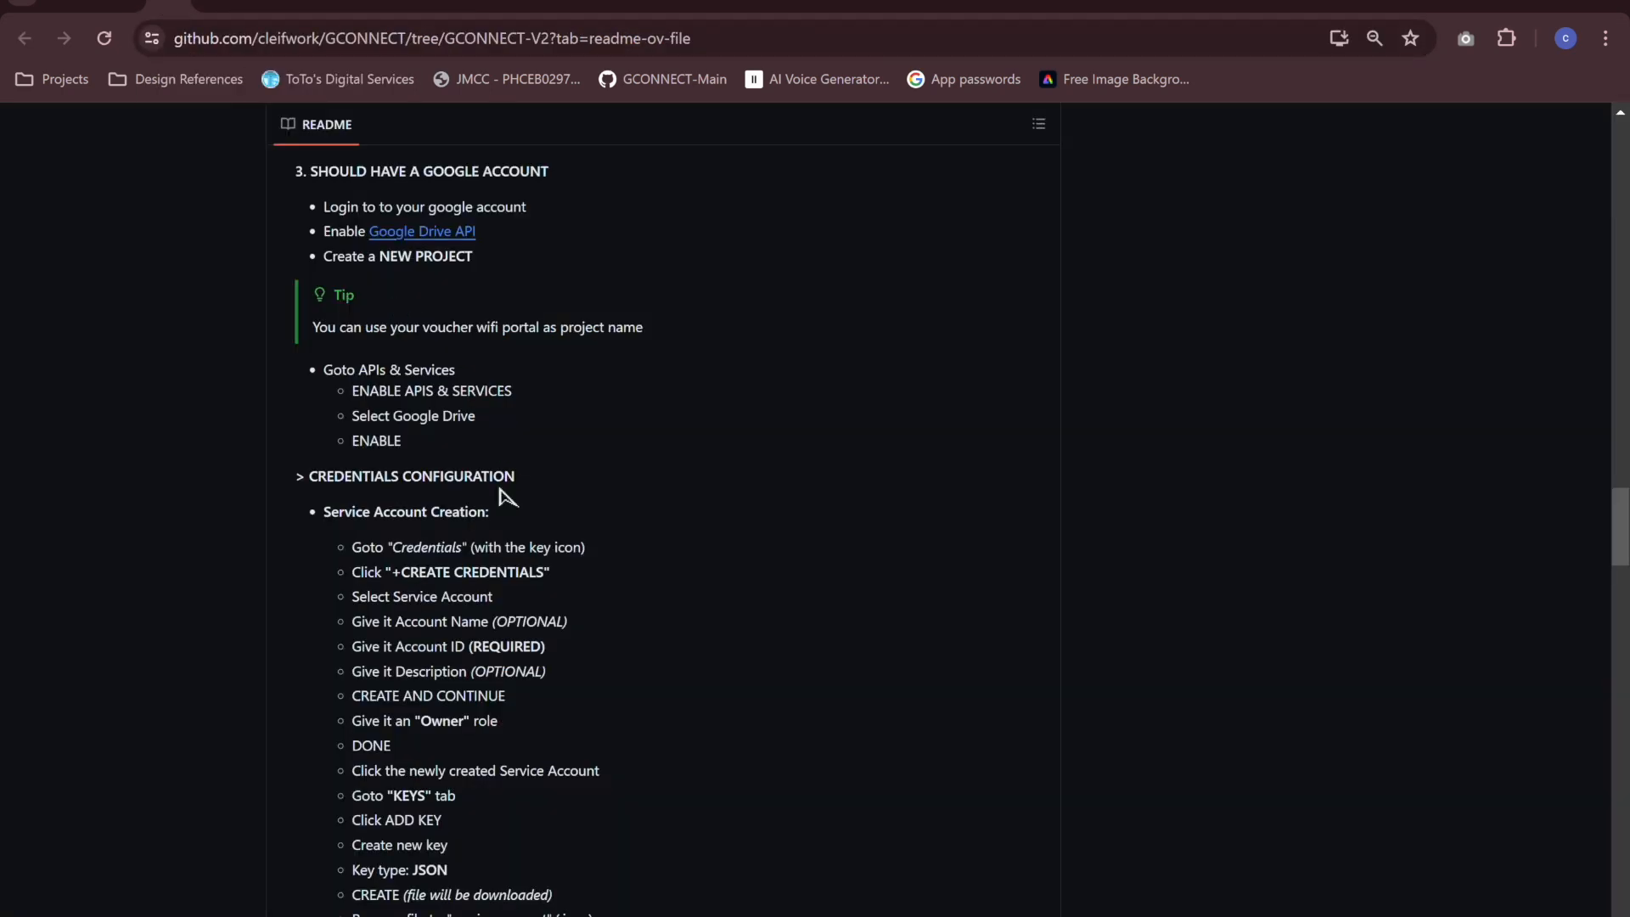
{"action": "scroll", "coordinate": [501, 494], "scroll_direction": "down", "scroll_amount": 1}
{"action": "scroll", "coordinate": [501, 494], "scroll_direction": "down", "scroll_amount": 1}
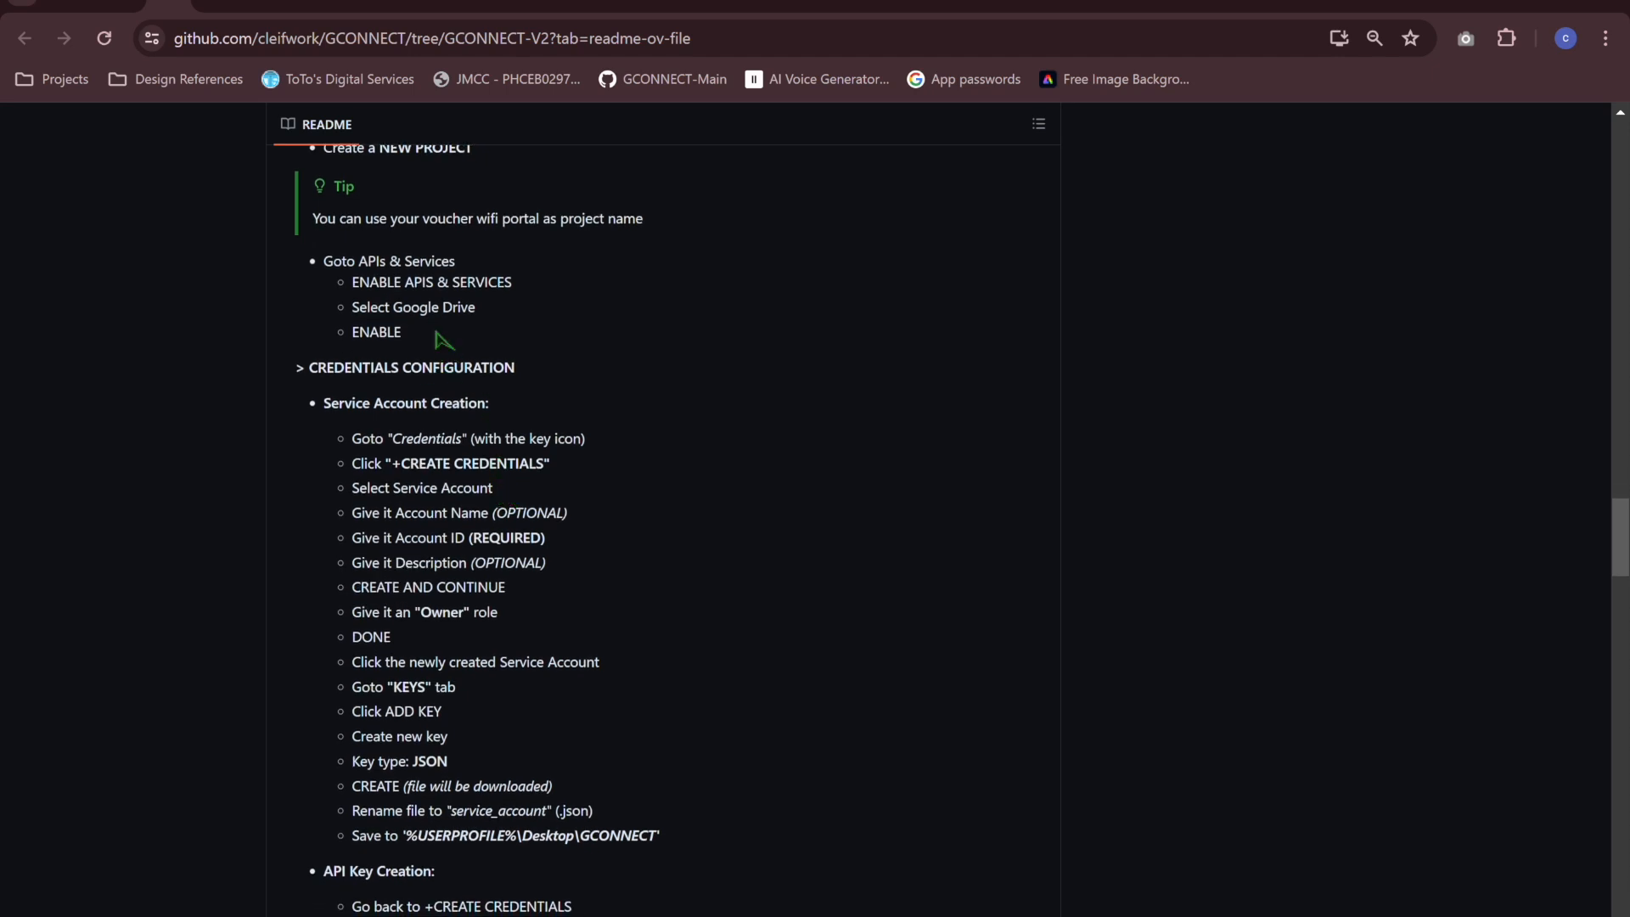
{"action": "scroll", "coordinate": [436, 337], "scroll_direction": "up", "scroll_amount": 1}
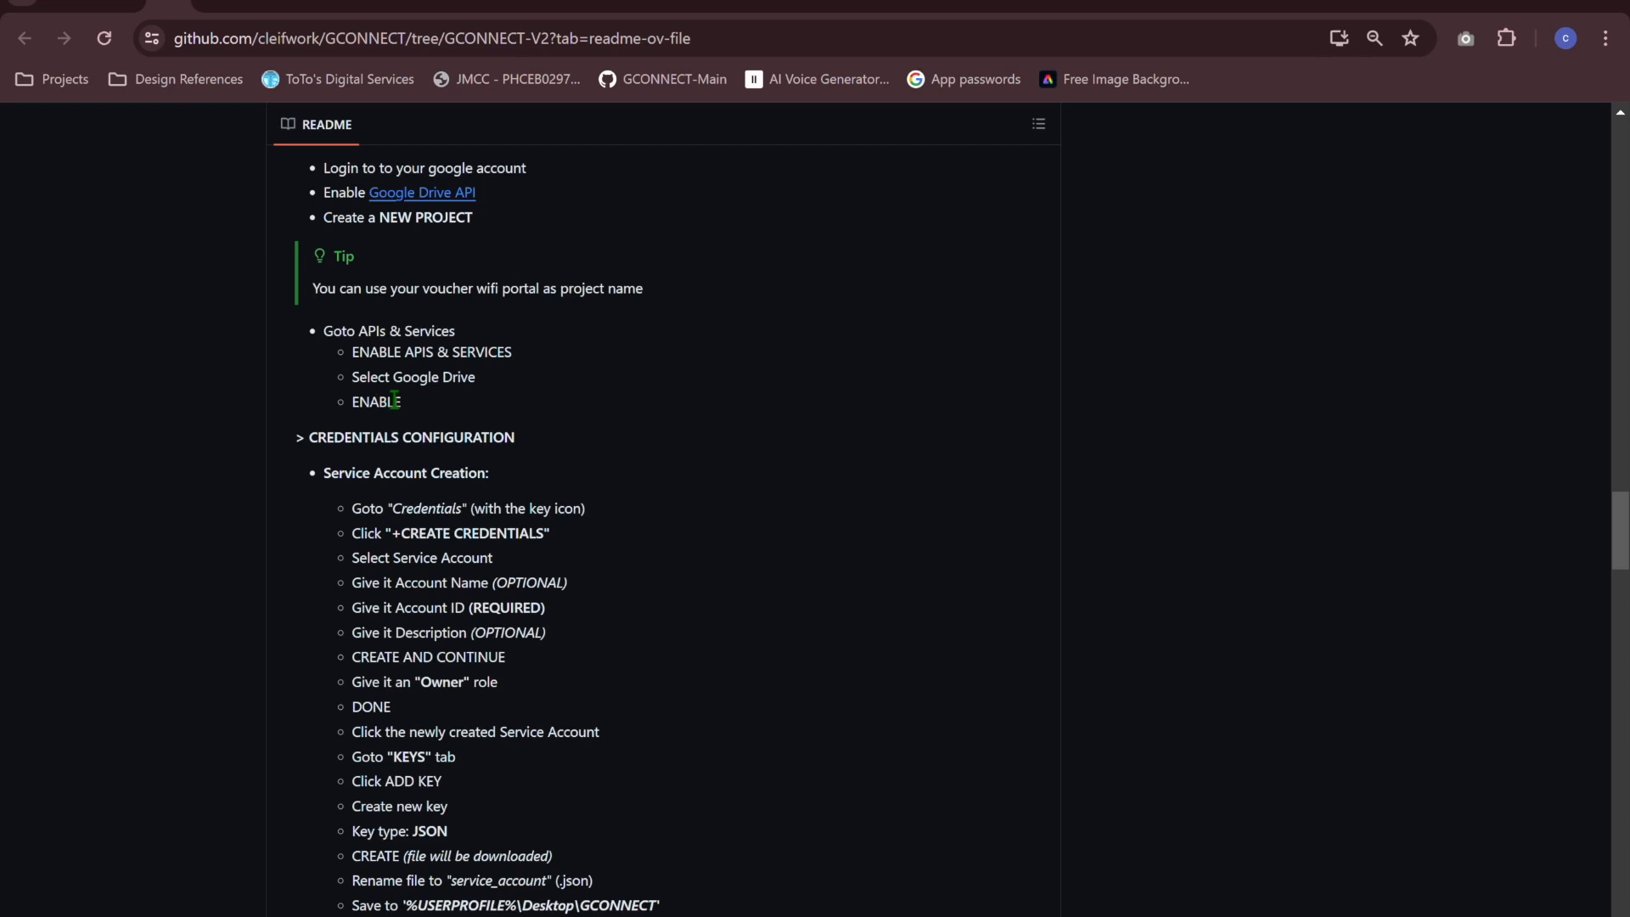
{"action": "left_click", "coordinate": [327, 7]}
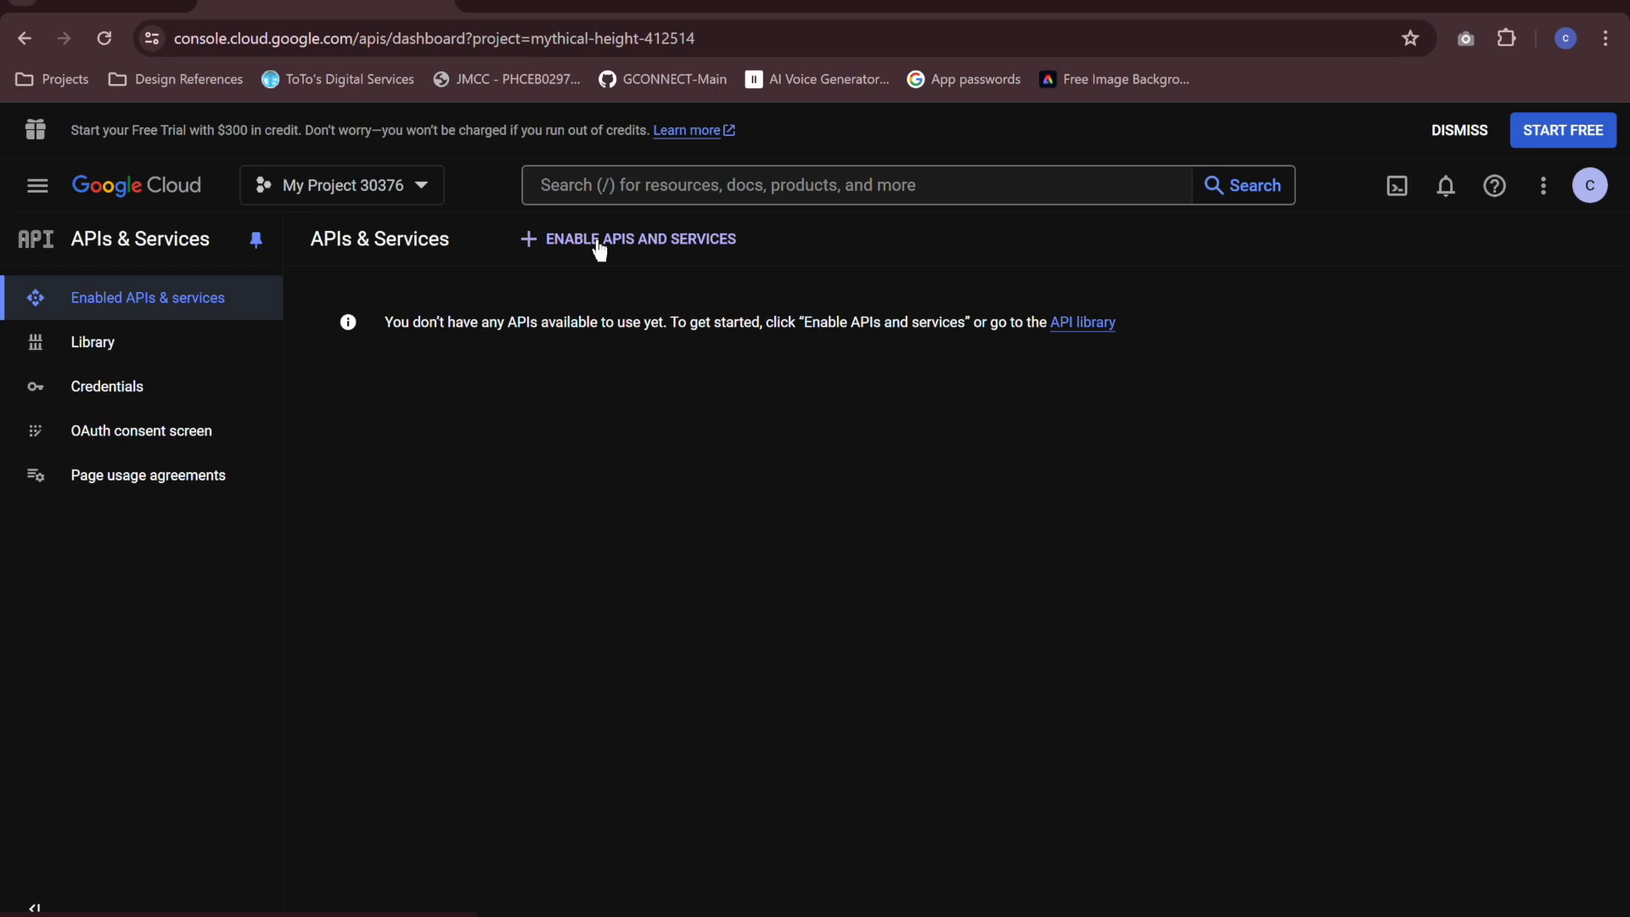
{"action": "left_click", "coordinate": [600, 246]}
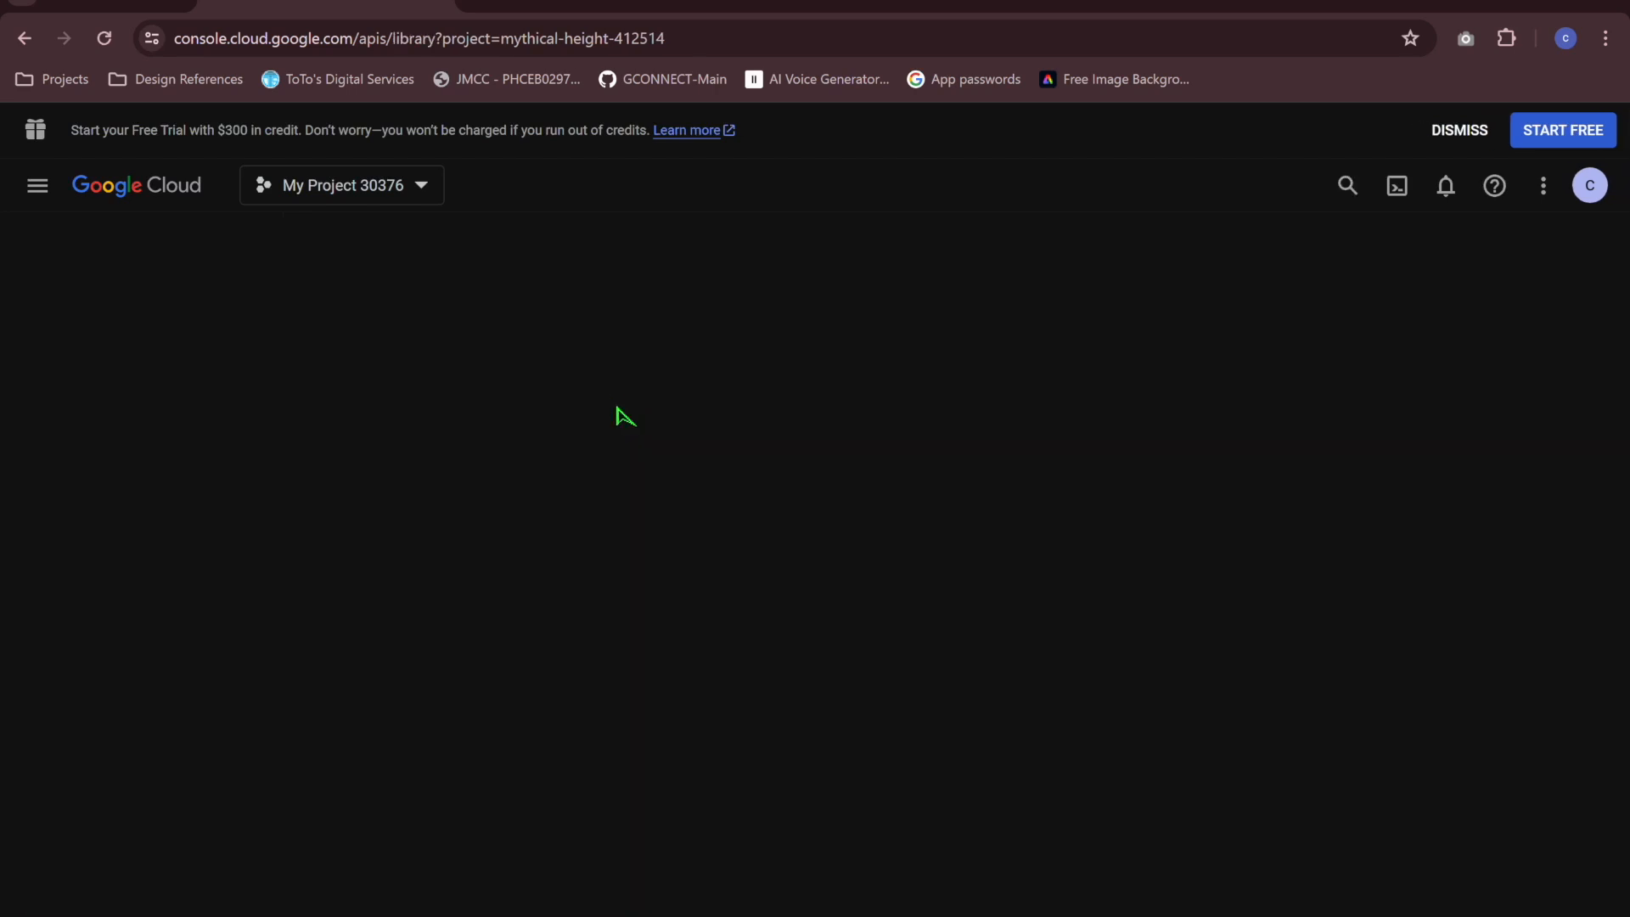
{"action": "scroll", "coordinate": [575, 573], "scroll_direction": "down", "scroll_amount": 2}
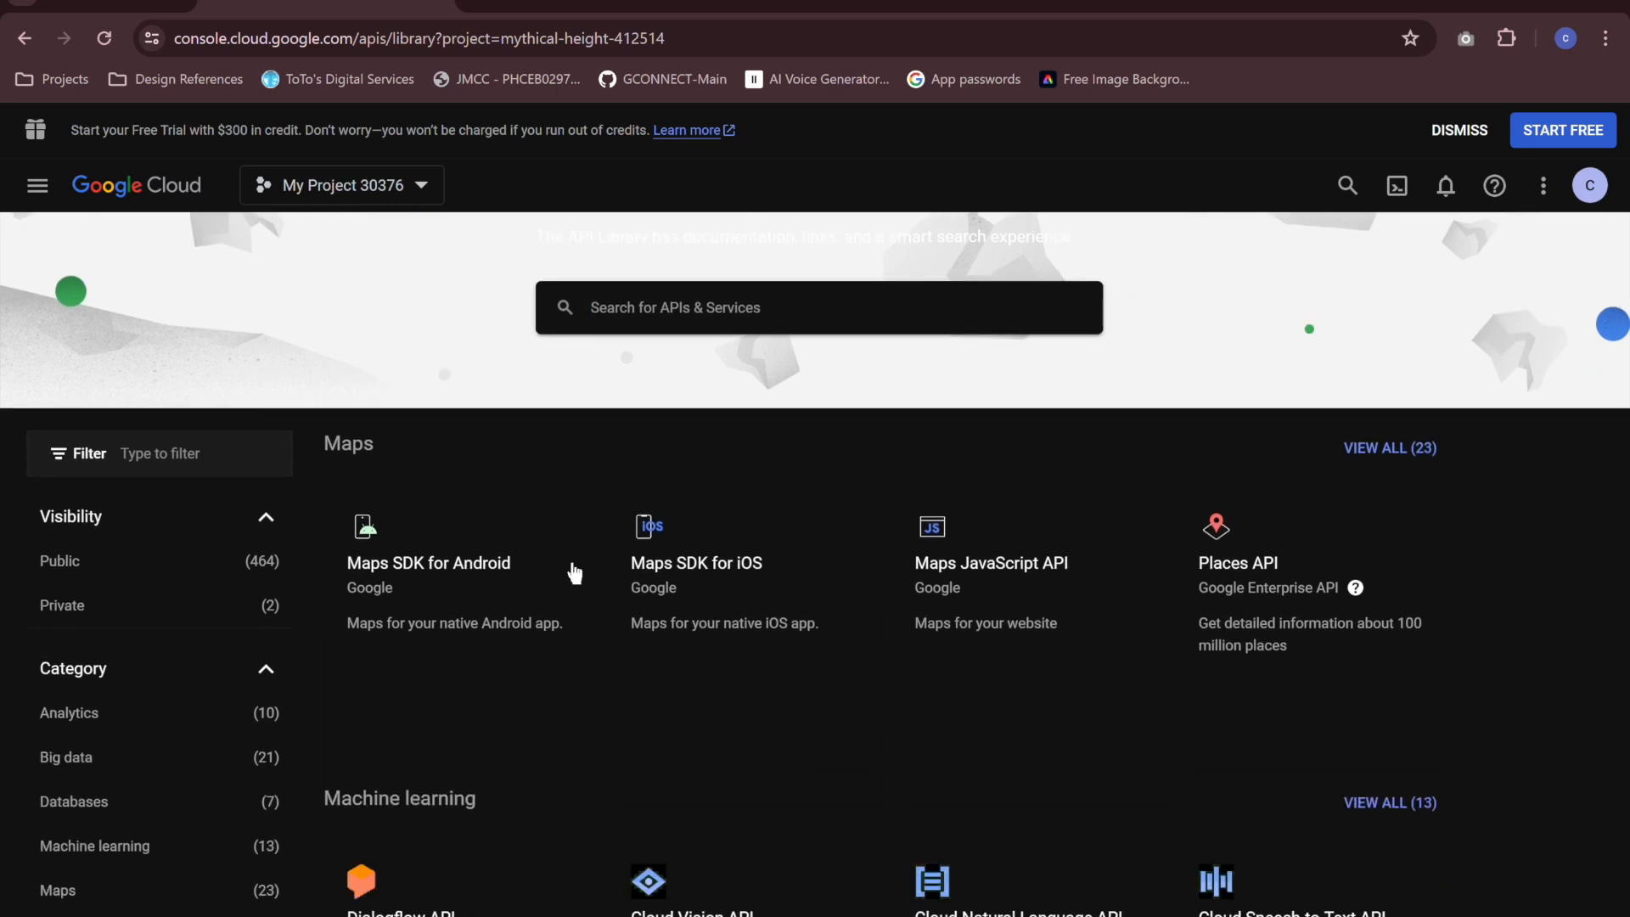
{"action": "scroll", "coordinate": [574, 573], "scroll_direction": "down", "scroll_amount": 8}
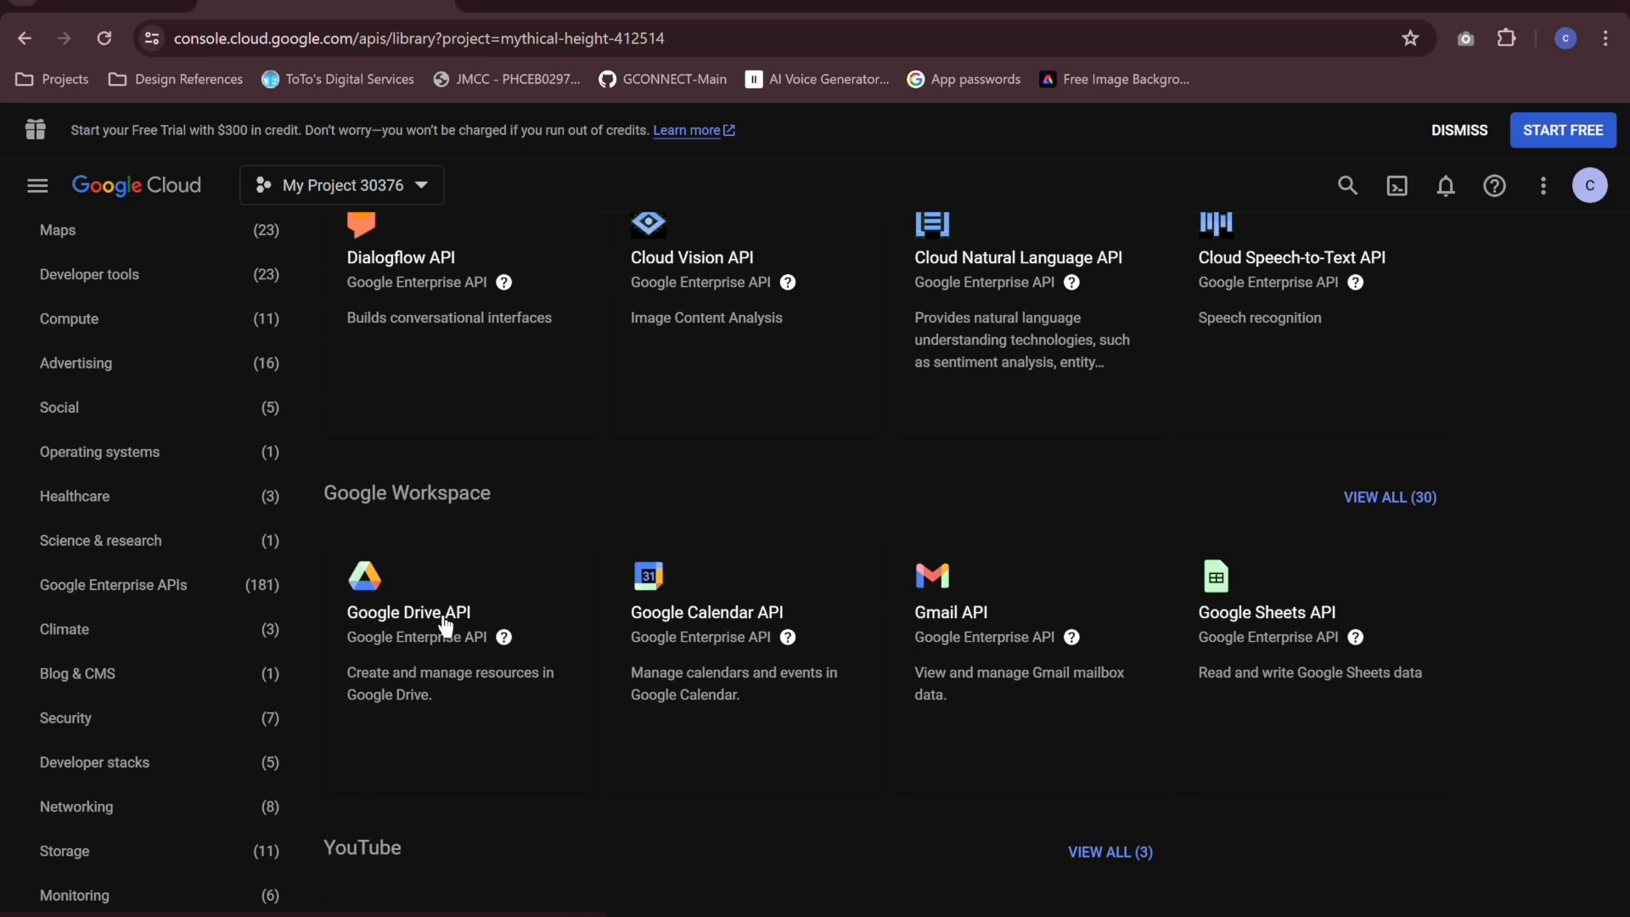
{"action": "left_click", "coordinate": [445, 626]}
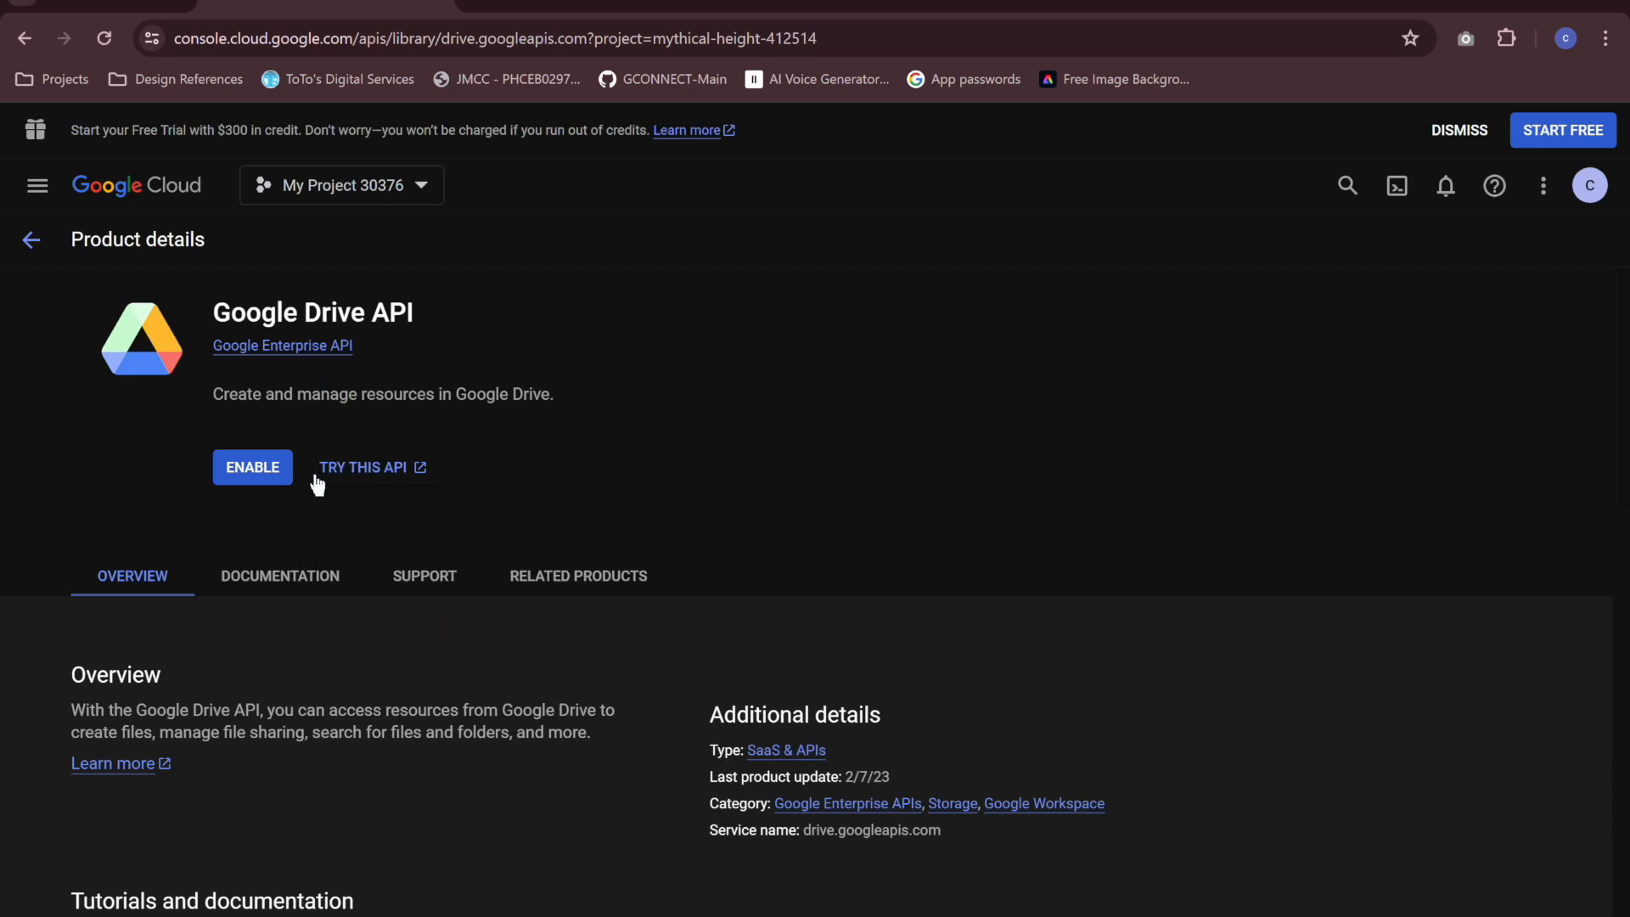
{"action": "left_click", "coordinate": [245, 476]}
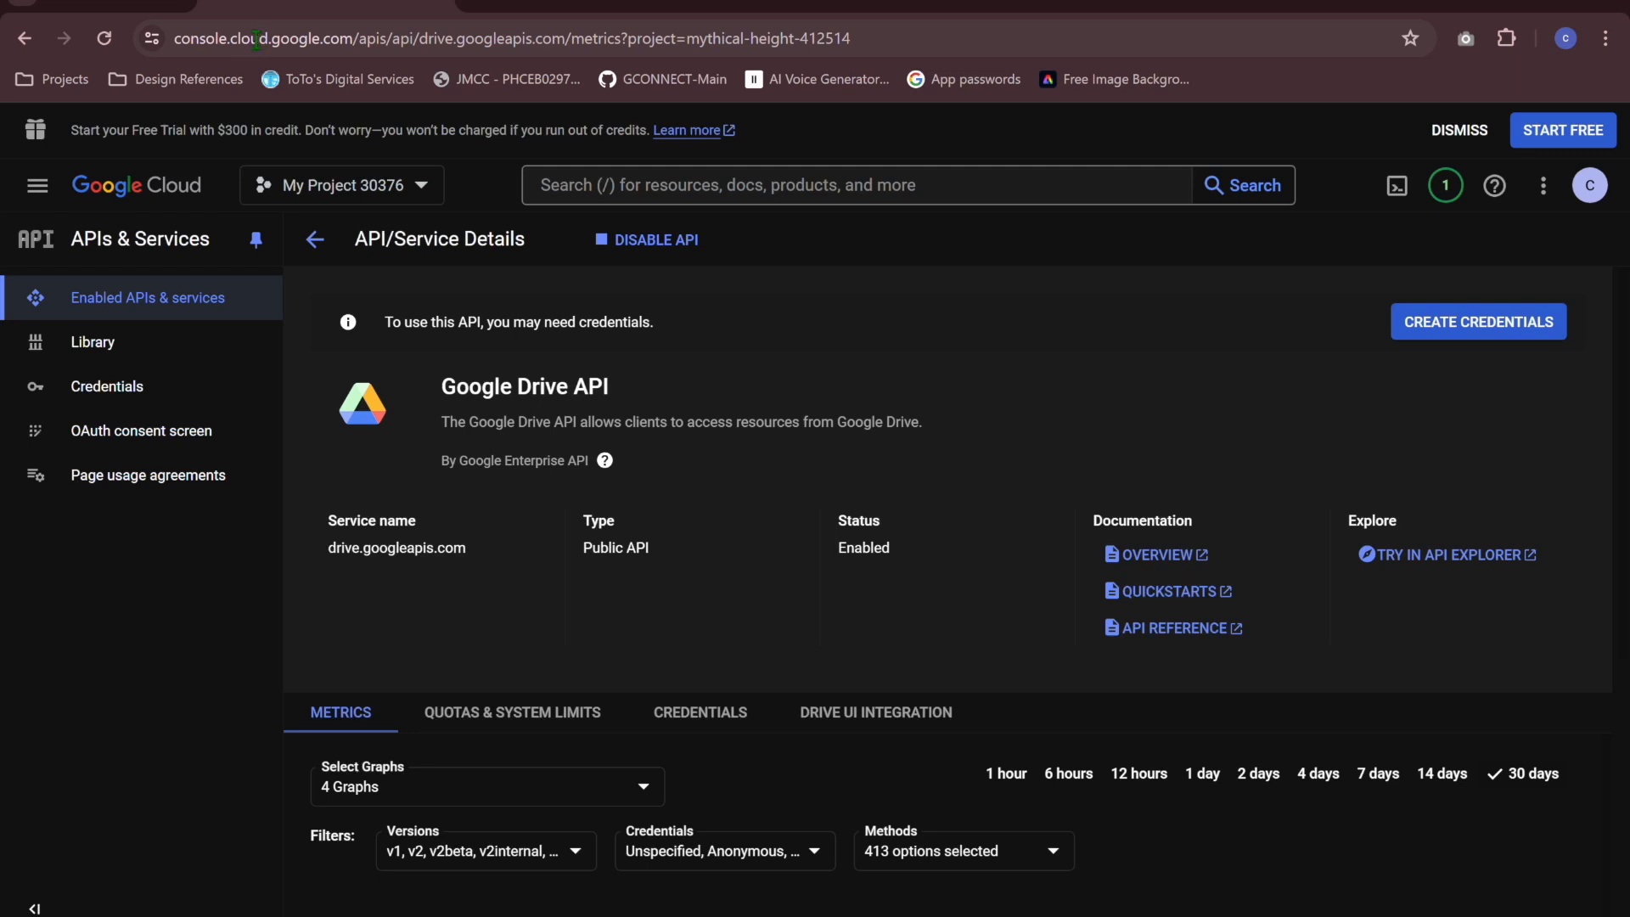
Check the README's credentials configuration instructions and start creating a service account credential in Google Cloud.
{"action": "left_click", "coordinate": [185, 10]}
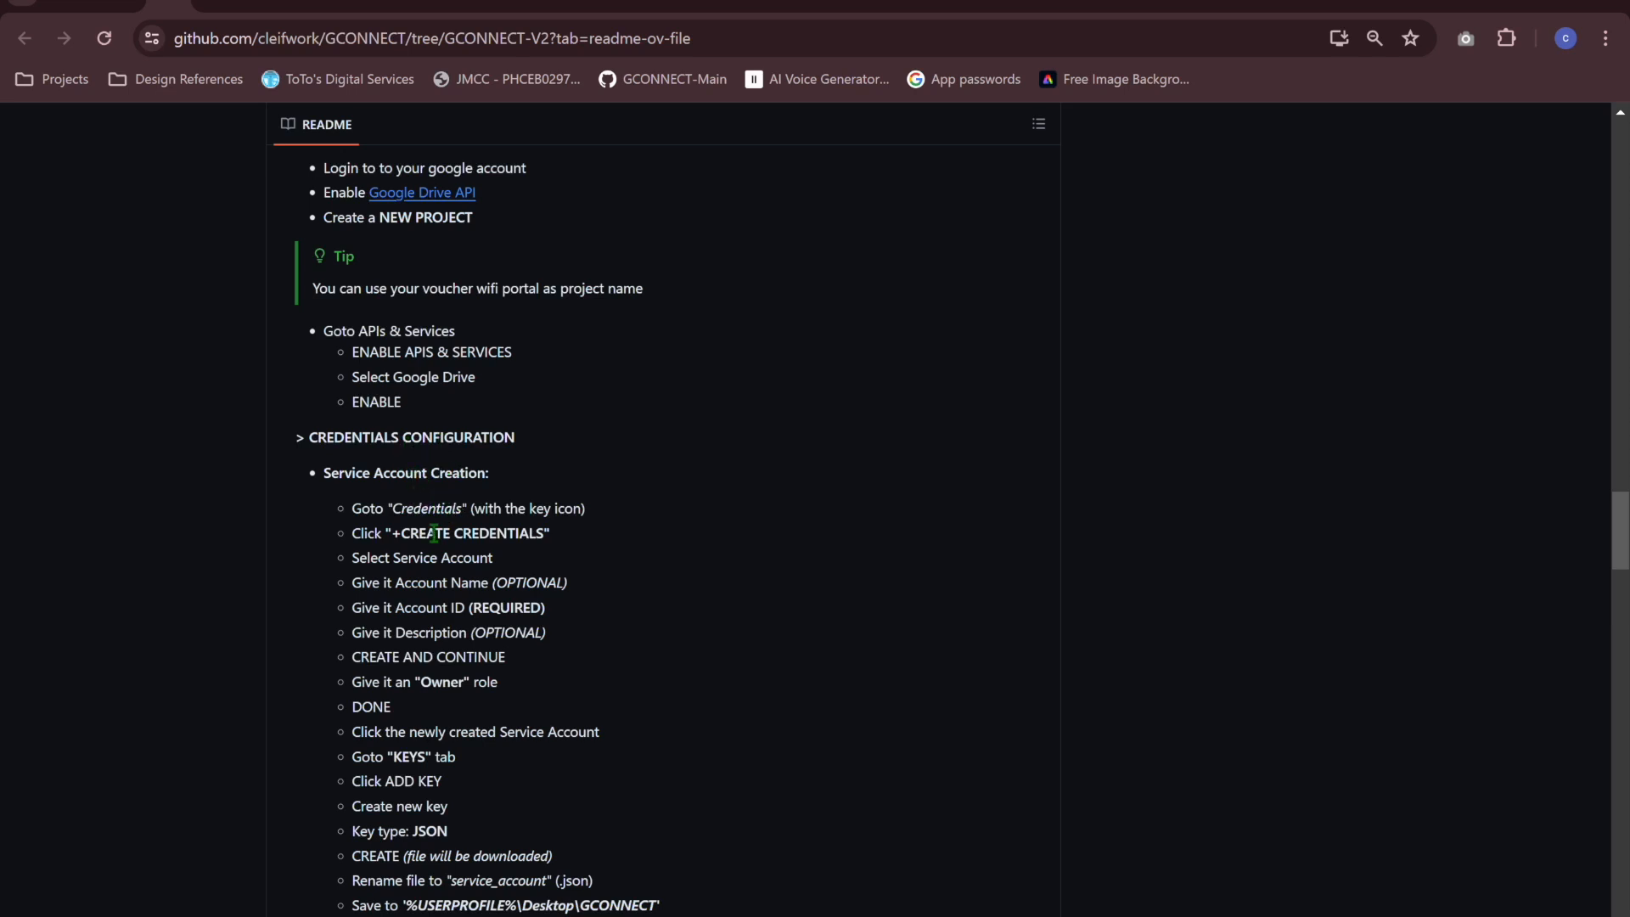
{"action": "scroll", "coordinate": [434, 533], "scroll_direction": "down", "scroll_amount": 2}
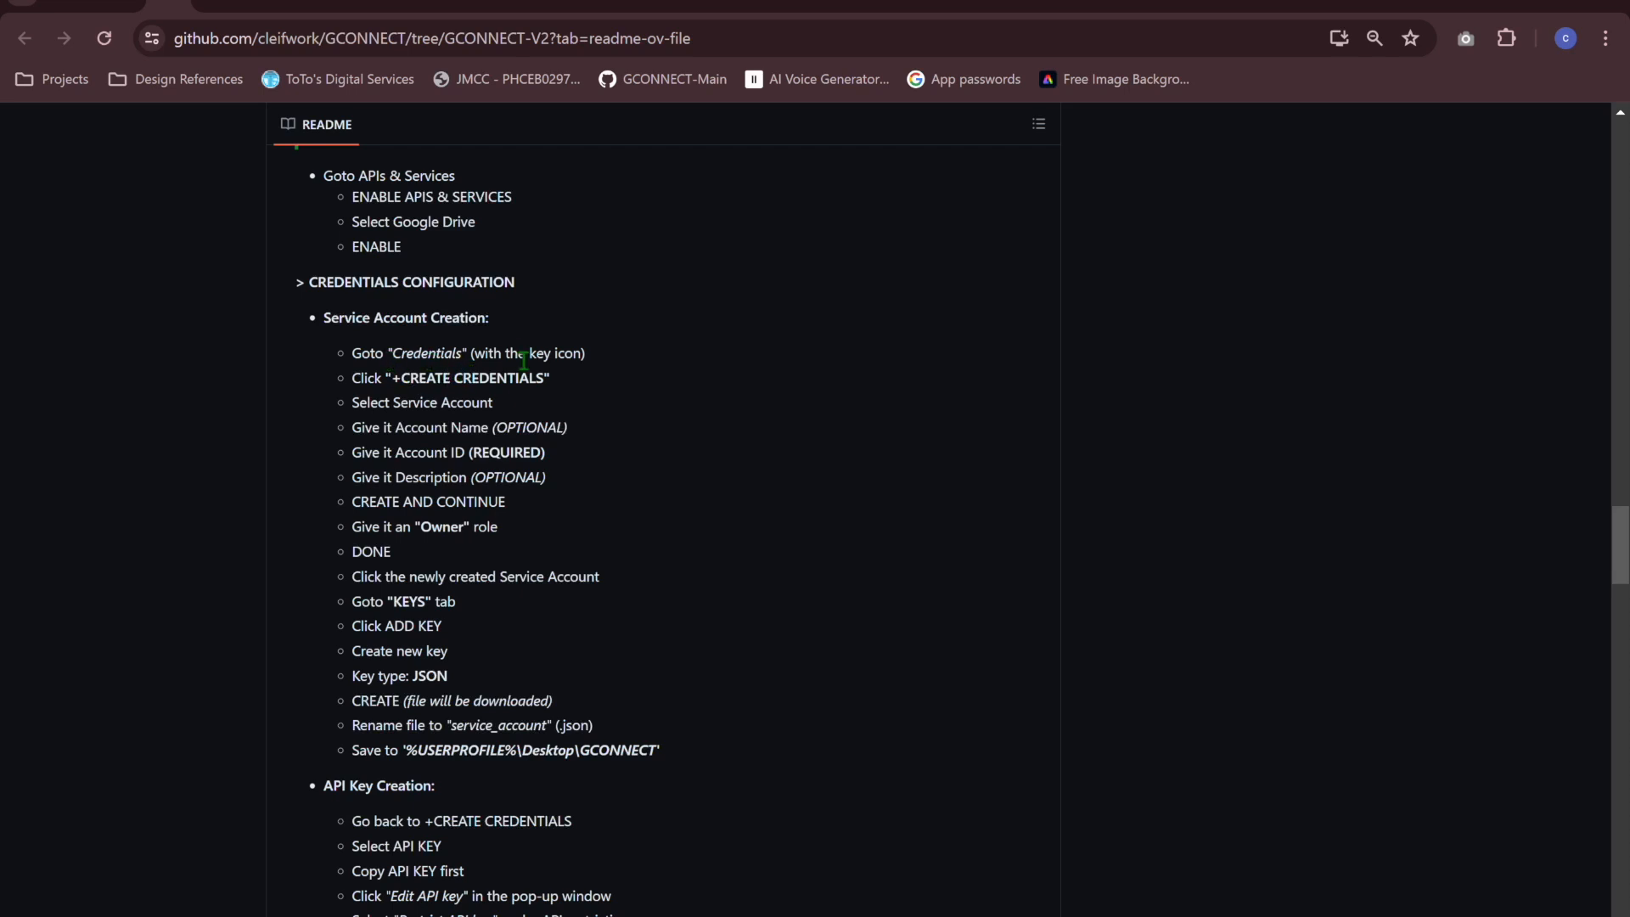
{"action": "left_click", "coordinate": [365, 9]}
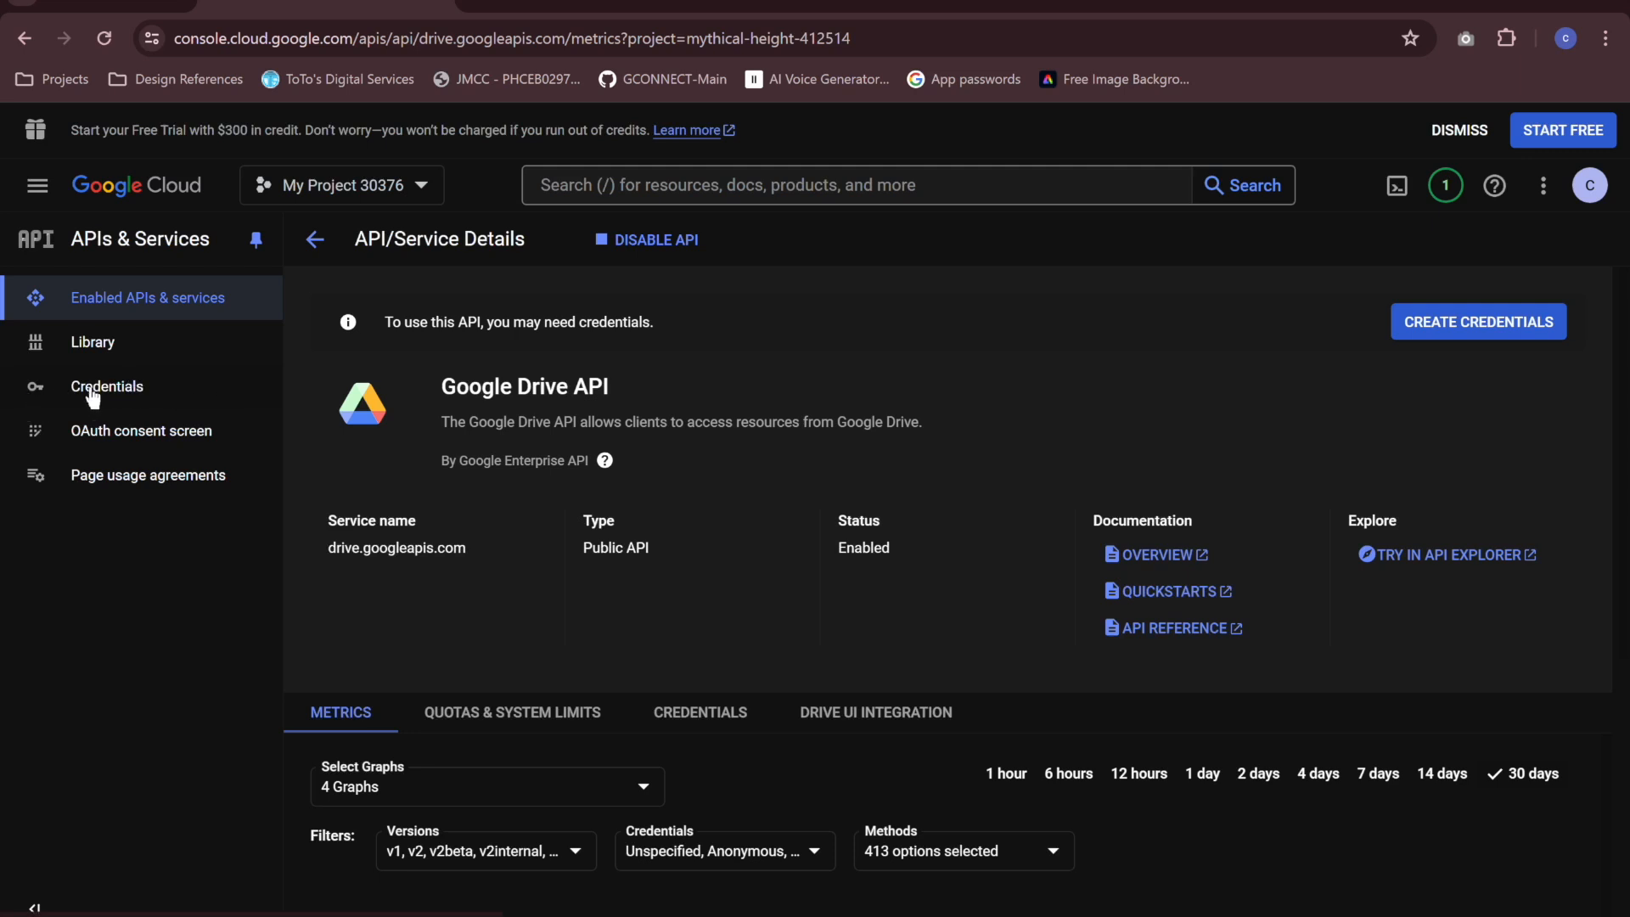
{"action": "left_click", "coordinate": [107, 389]}
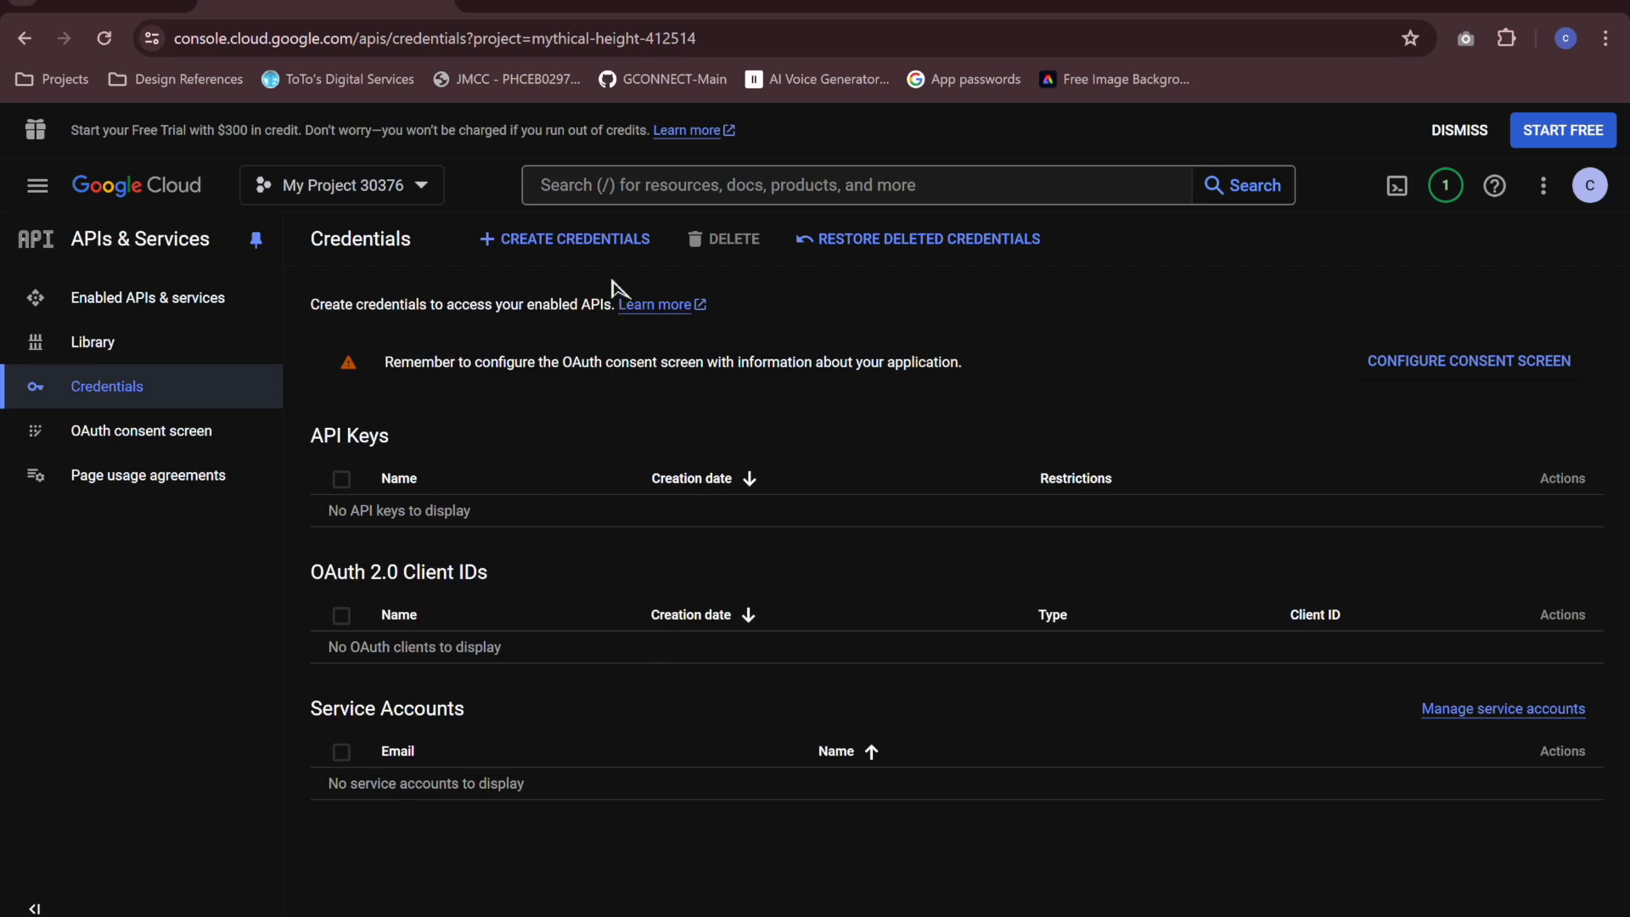
{"action": "left_click", "coordinate": [564, 236]}
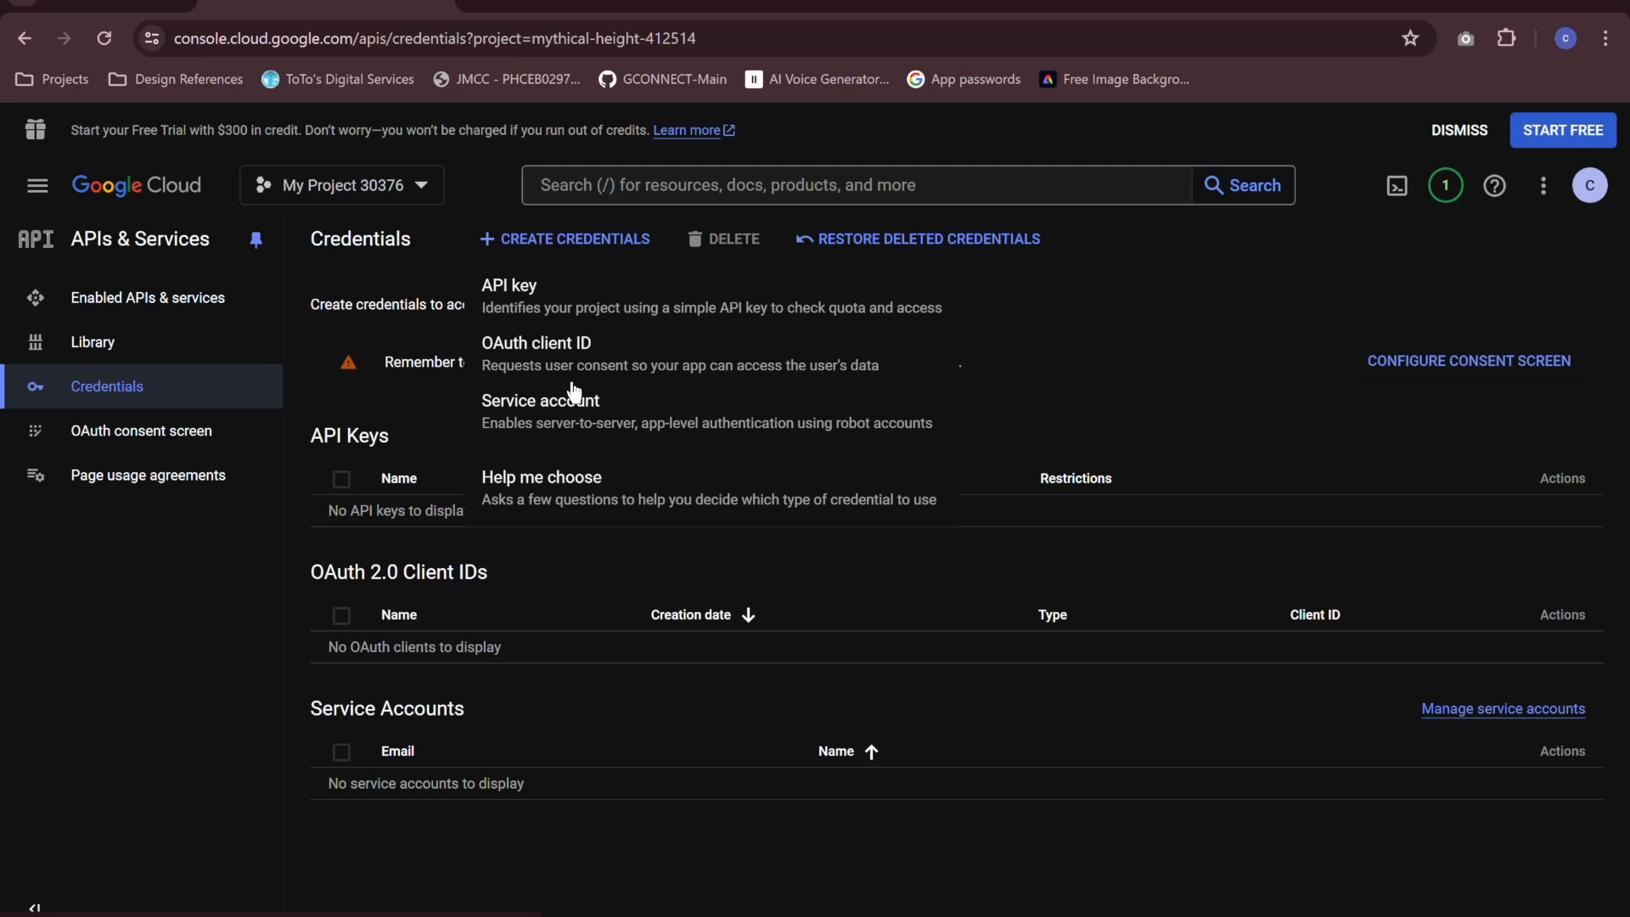
{"action": "left_click", "coordinate": [568, 418]}
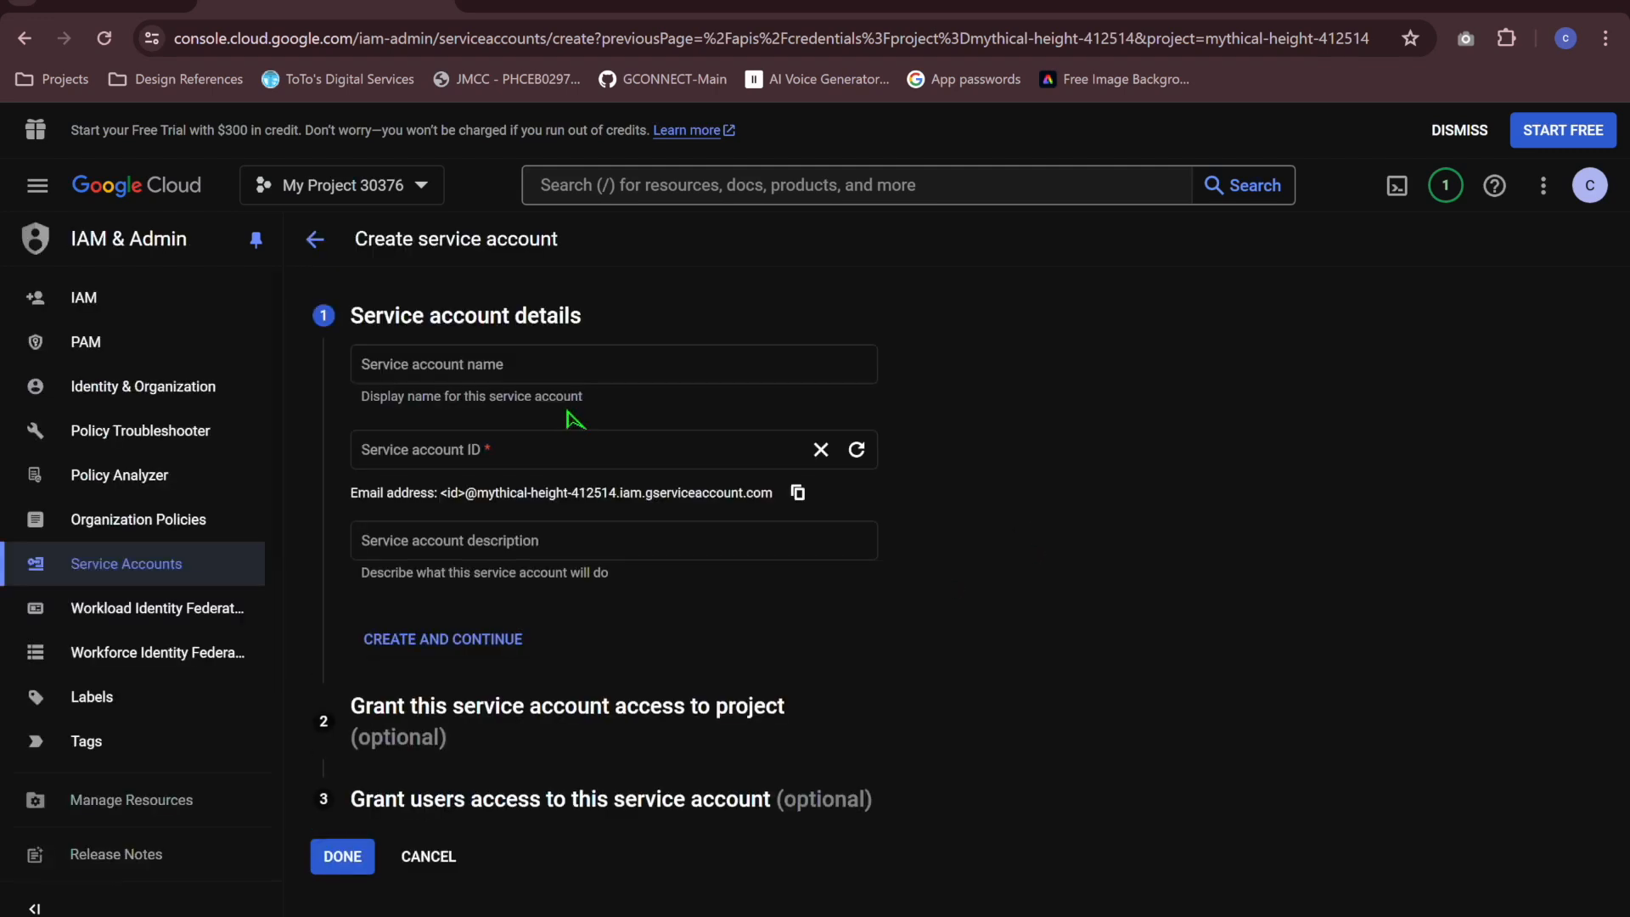
Name the service account GConnectAppQA3 and create it, continuing to the project access settings.
{"action": "left_click", "coordinate": [532, 358]}
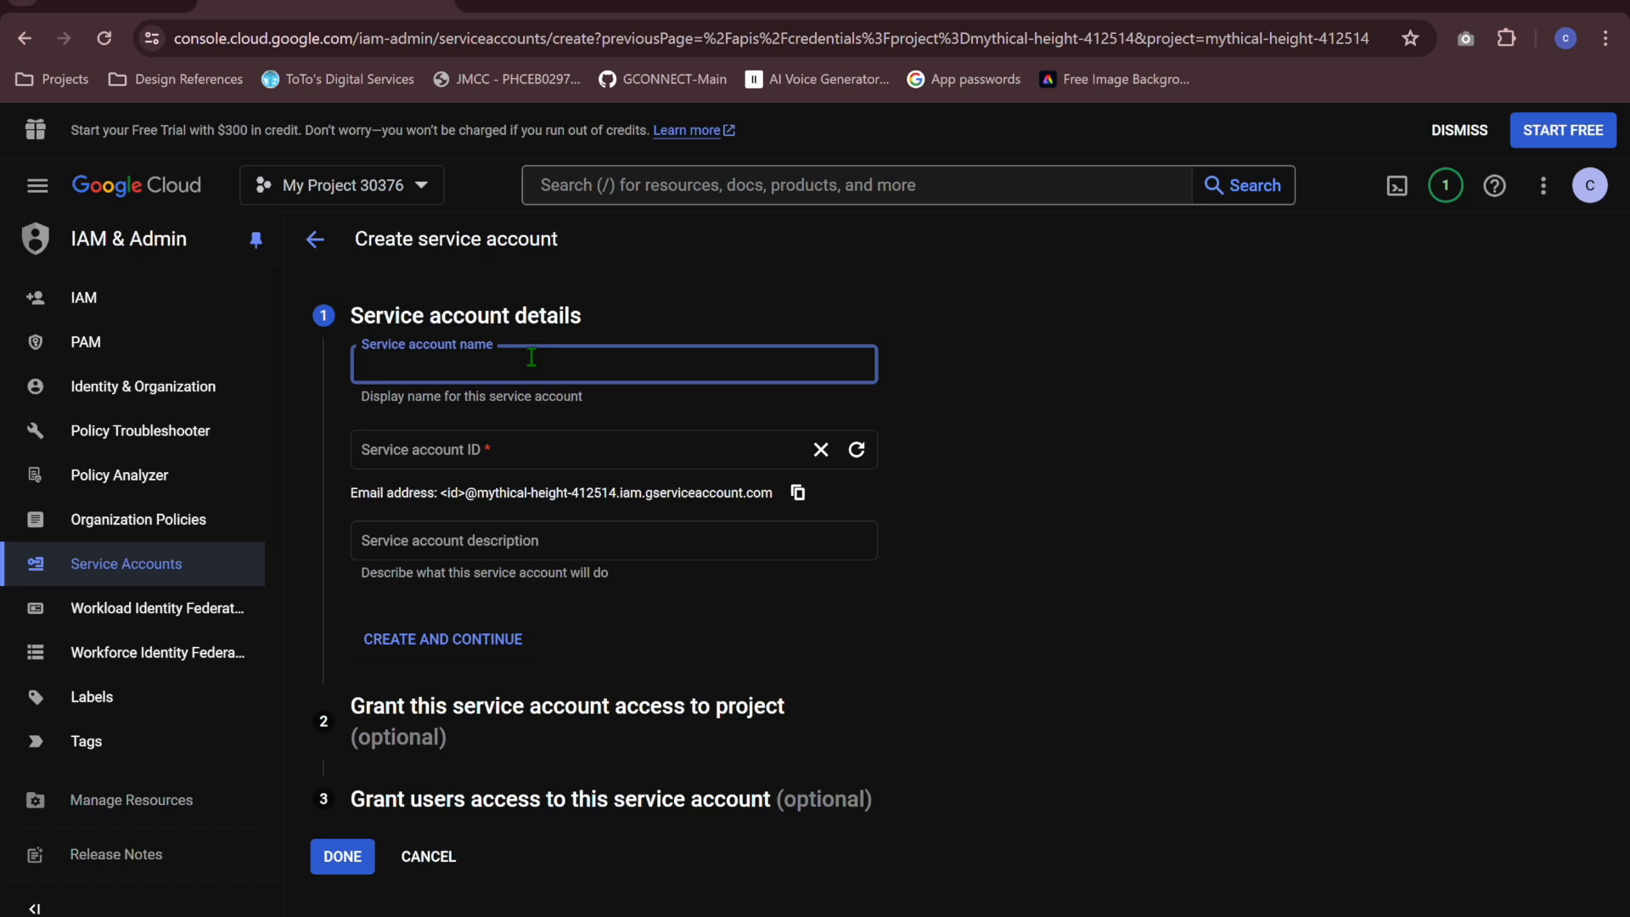
{"action": "type", "text": "G"}
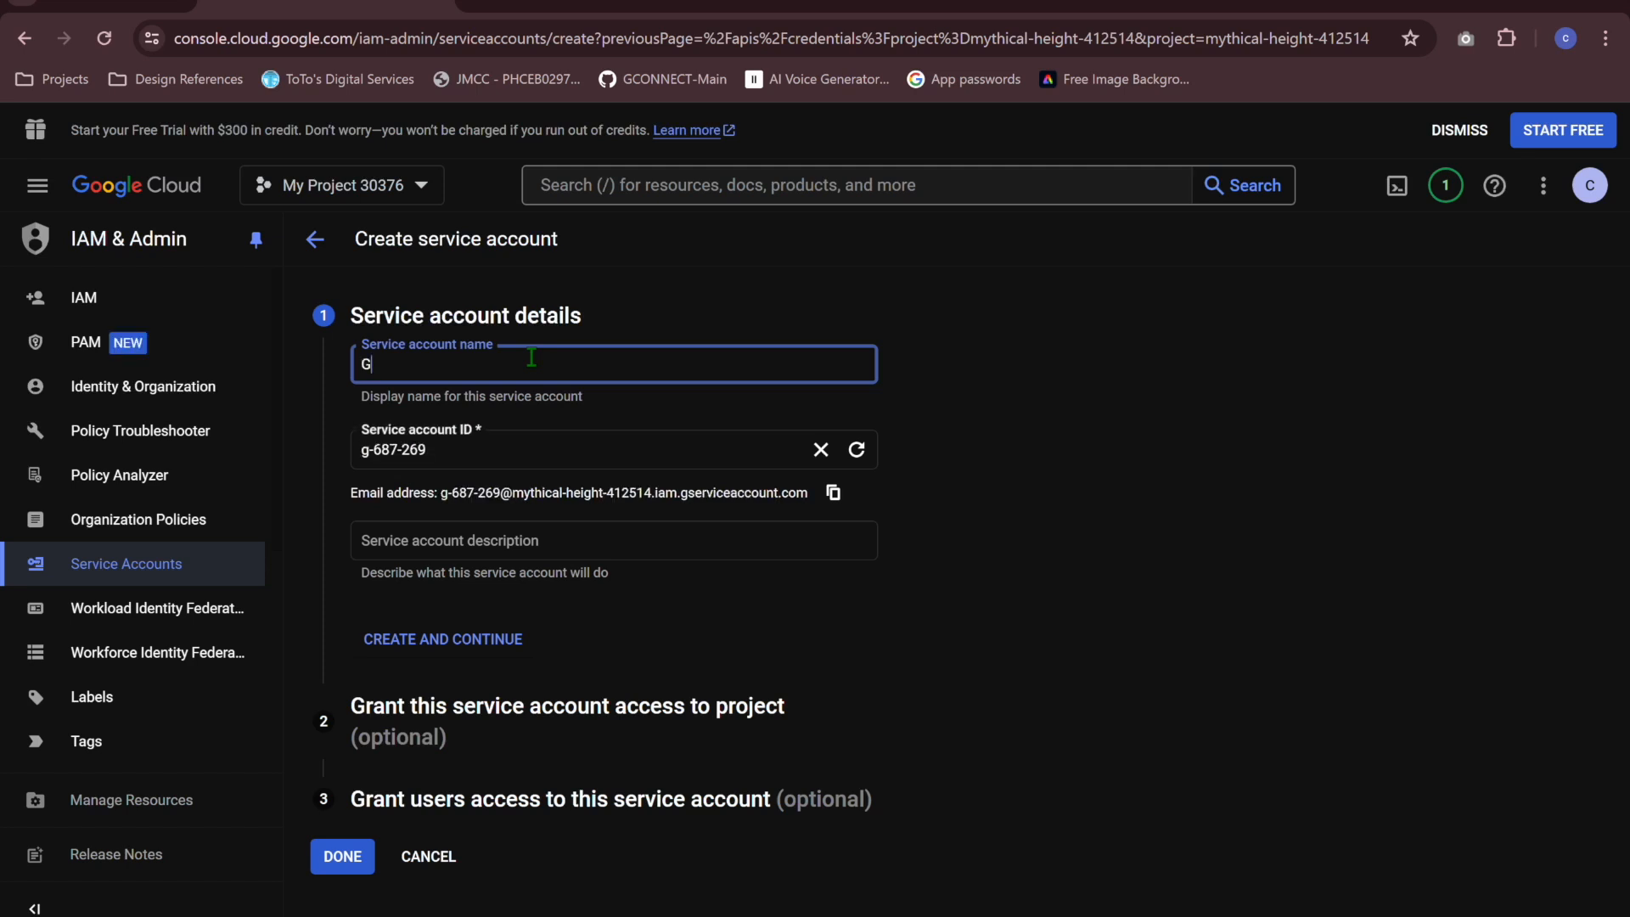
{"action": "type", "text": "ConnectApp"}
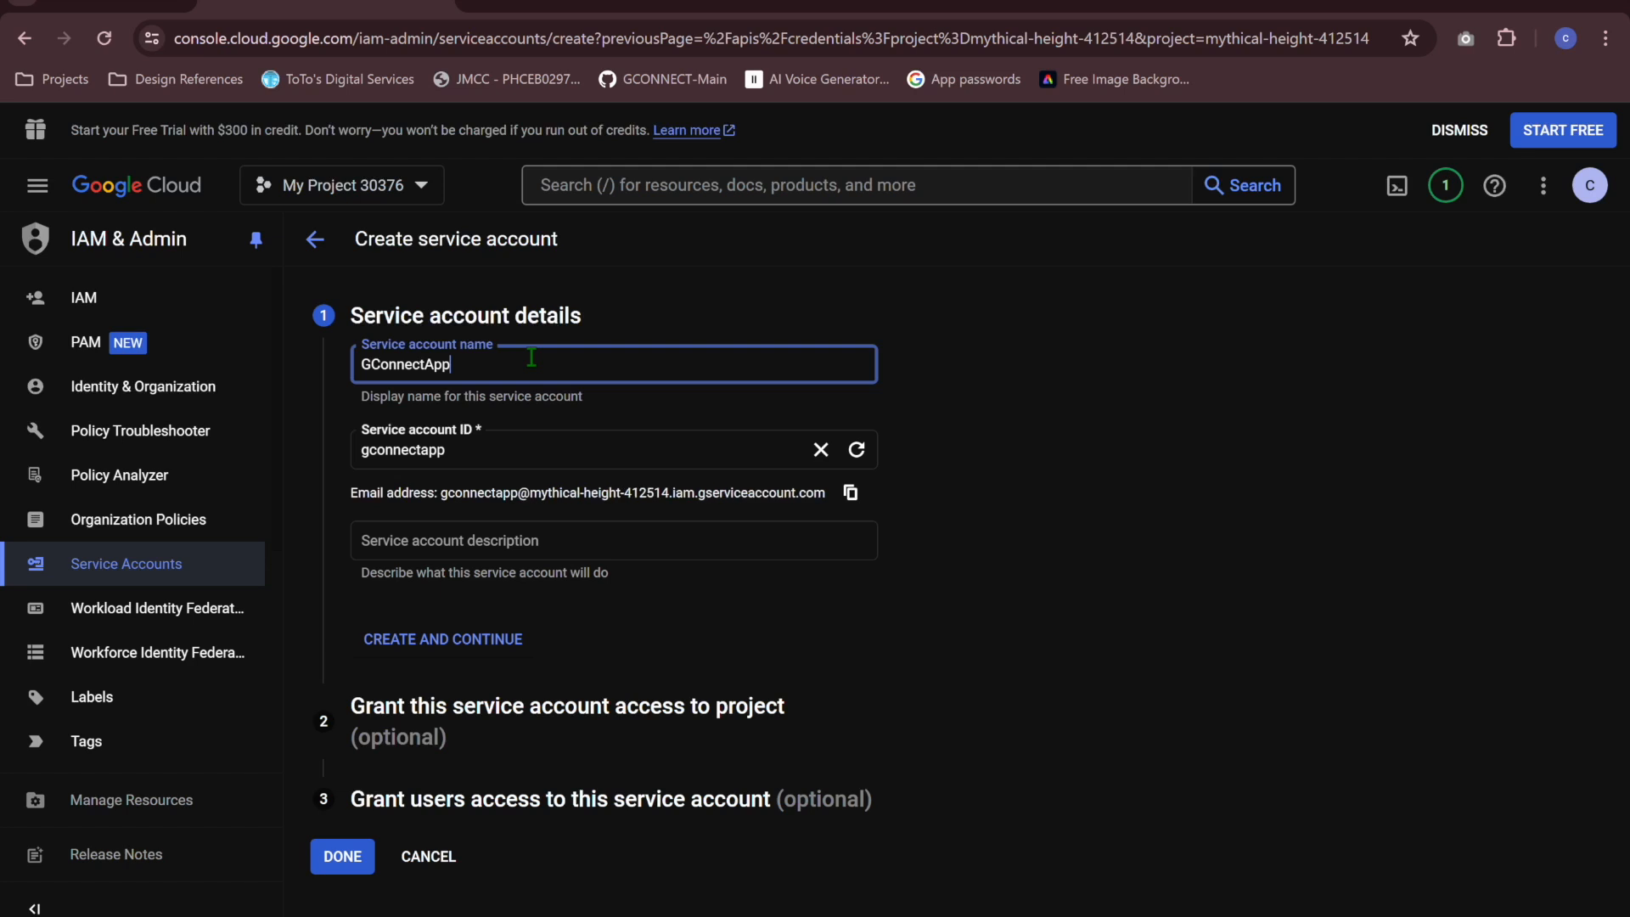
{"action": "type", "text": "QA"}
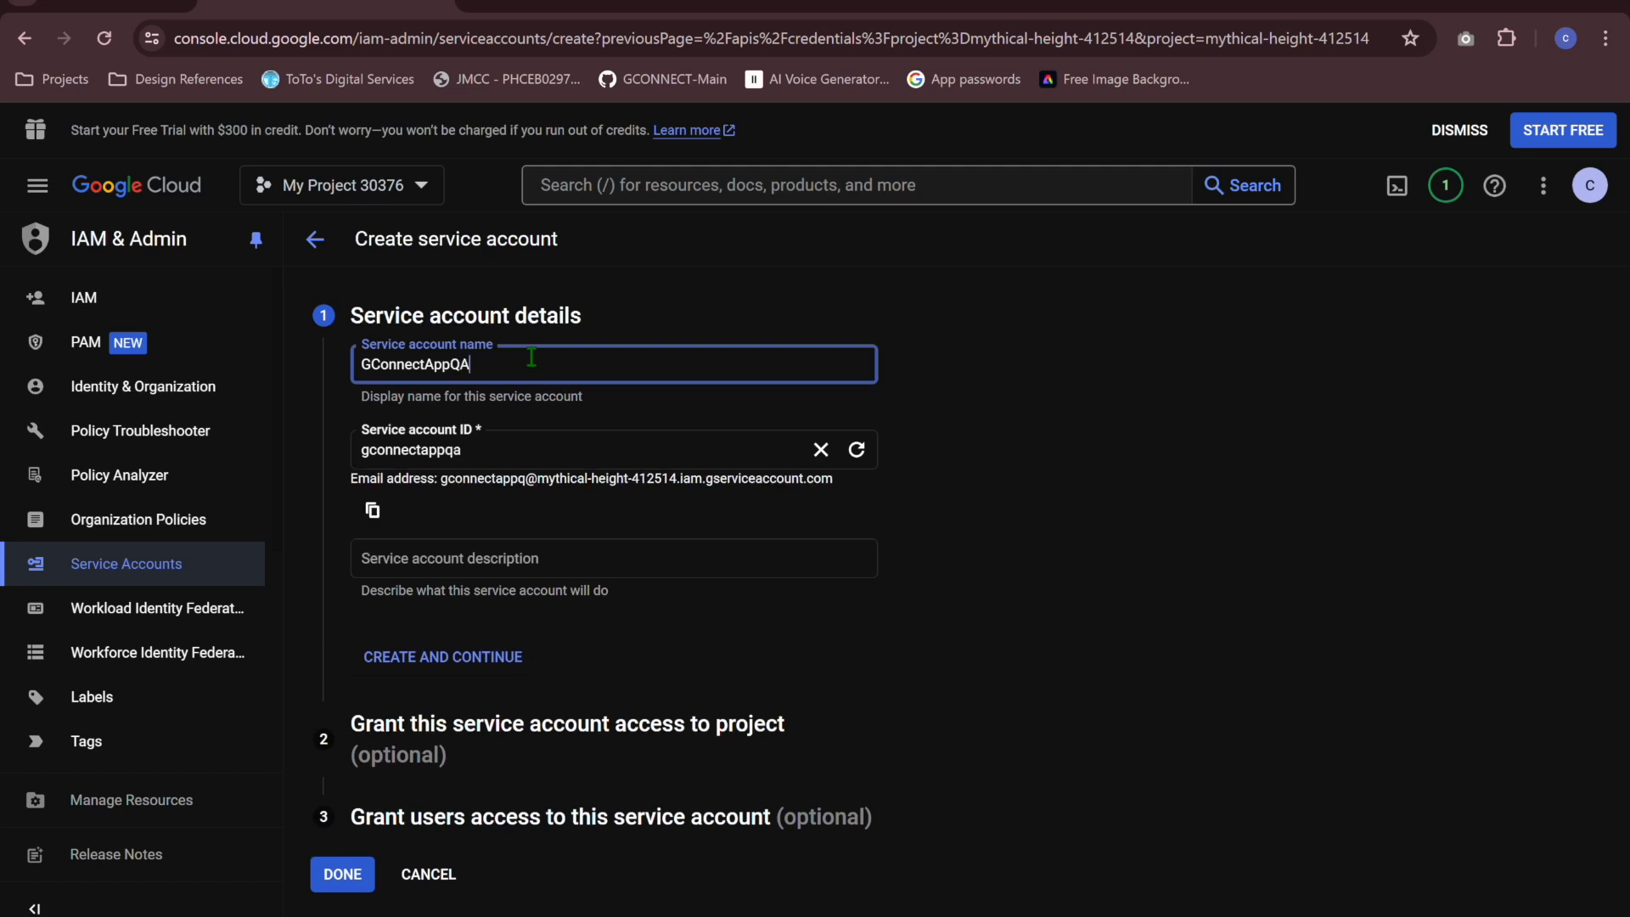
{"action": "type", "text": "123"}
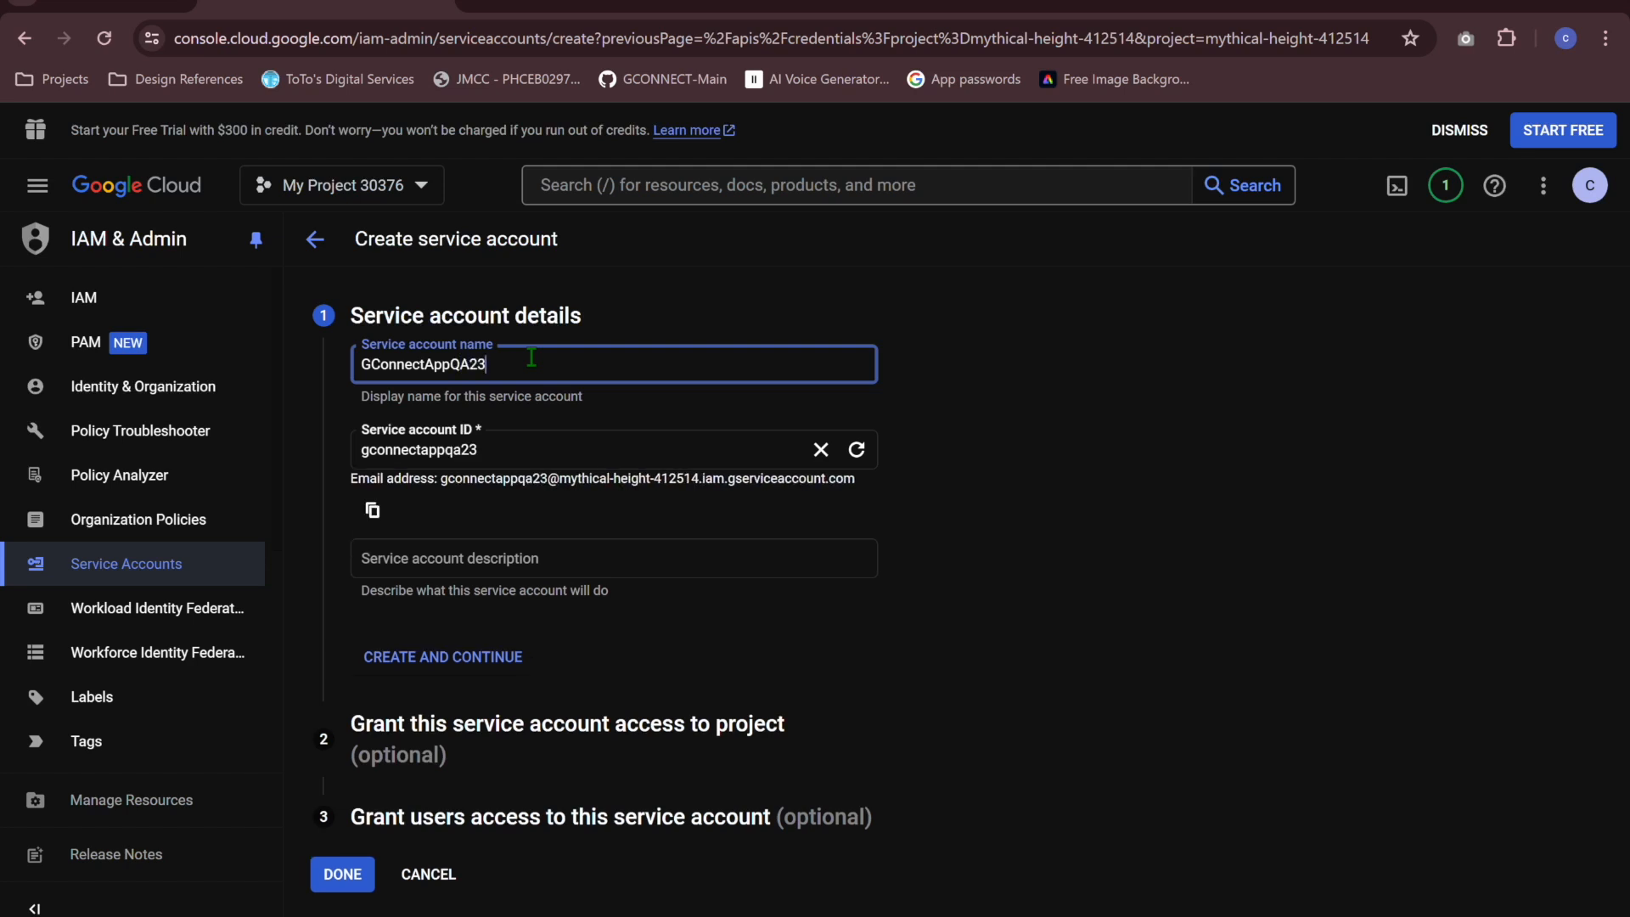
{"action": "key", "text": "BackSpace"}
{"action": "type", "text": "3"}
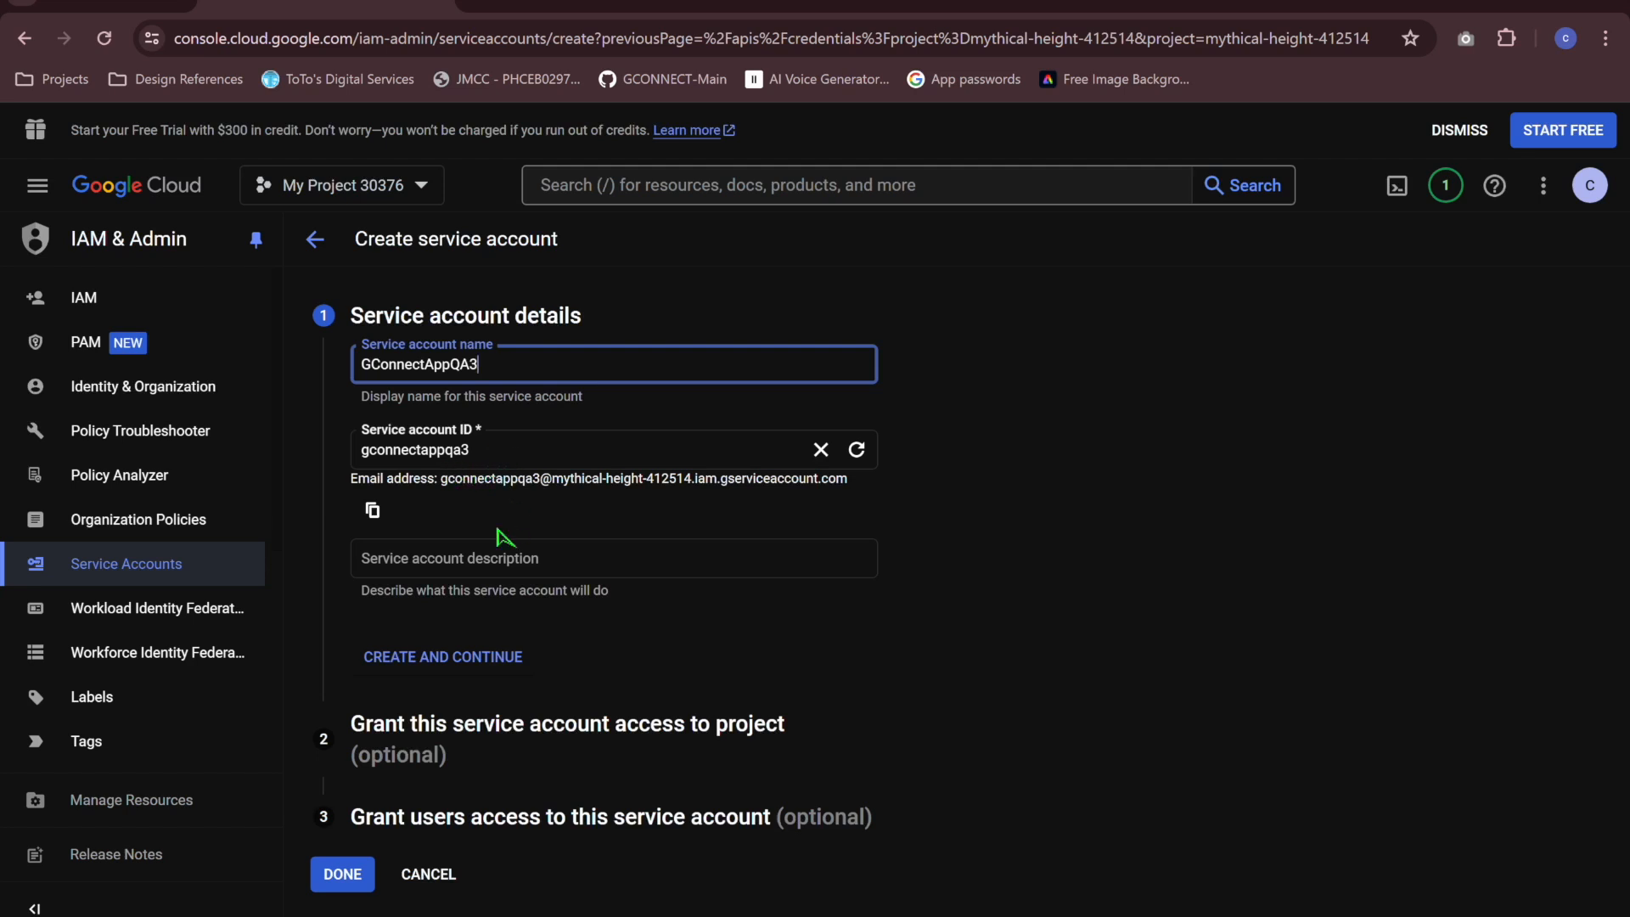
{"action": "left_click", "coordinate": [450, 659]}
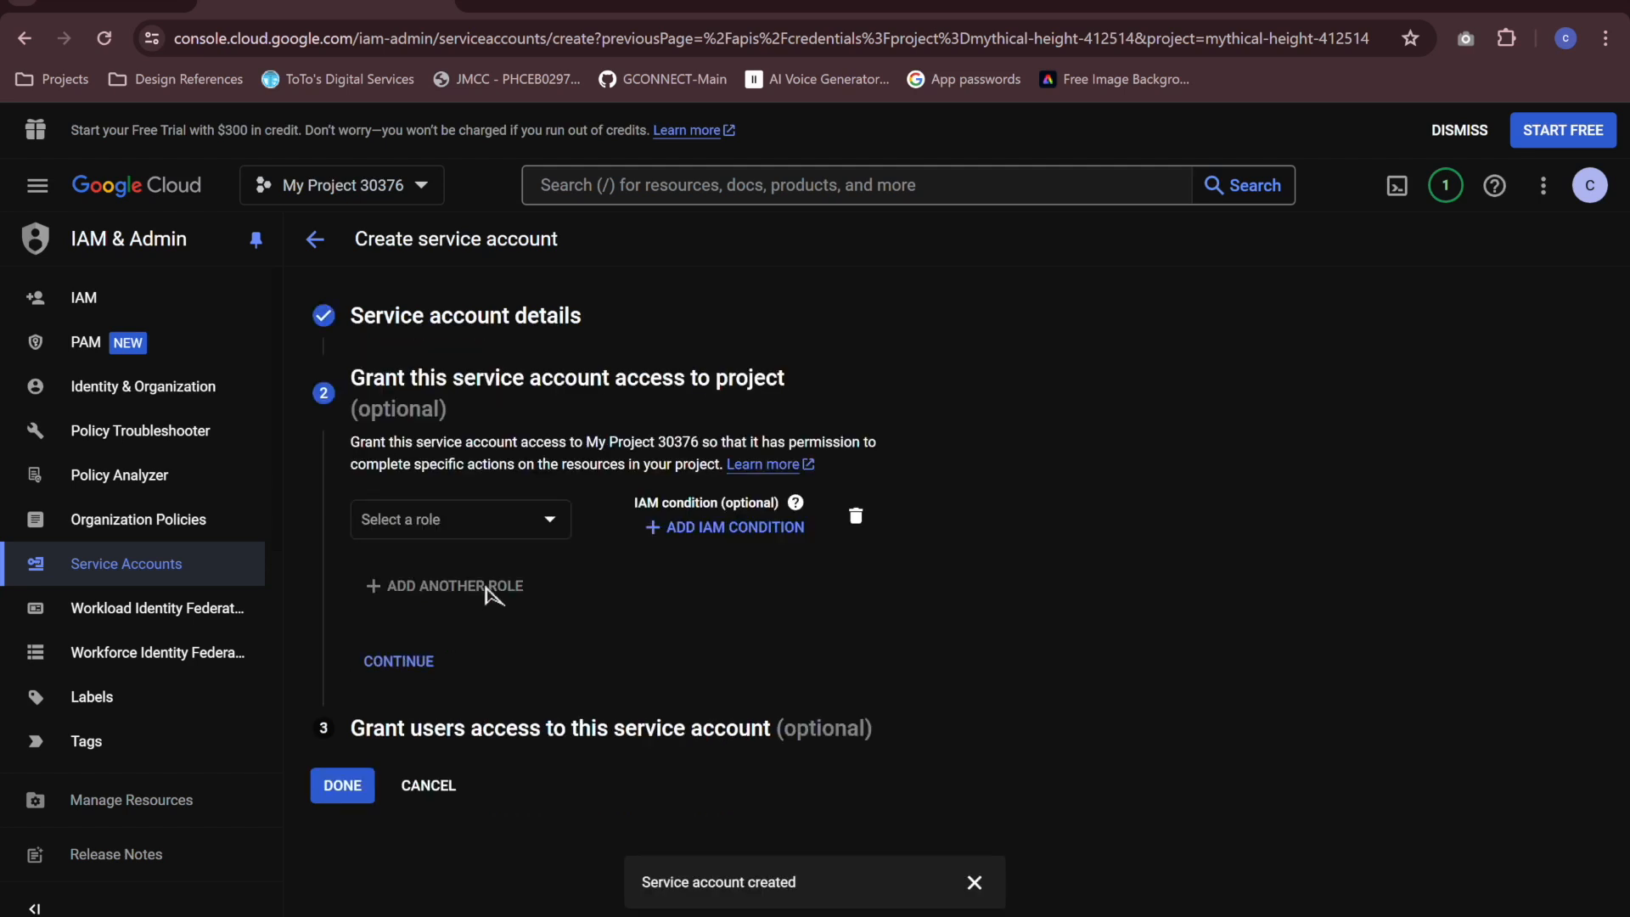
Grant the service account the Owner role, check the README's following instructions, and finish the service account setup.
{"action": "left_click", "coordinate": [520, 520]}
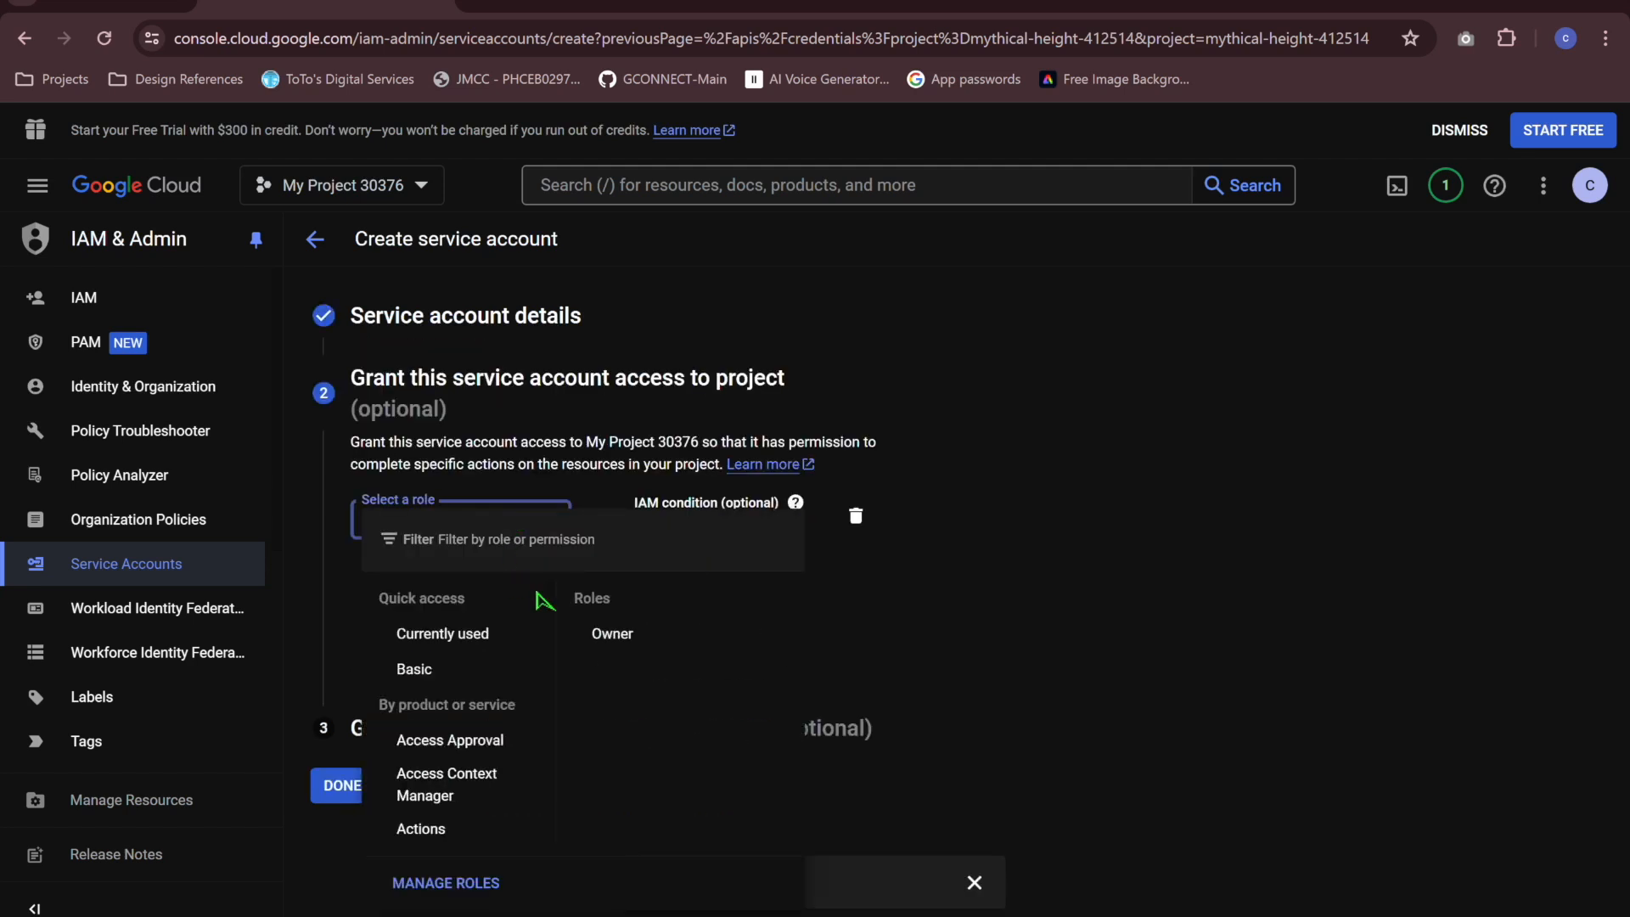
{"action": "left_click", "coordinate": [607, 642]}
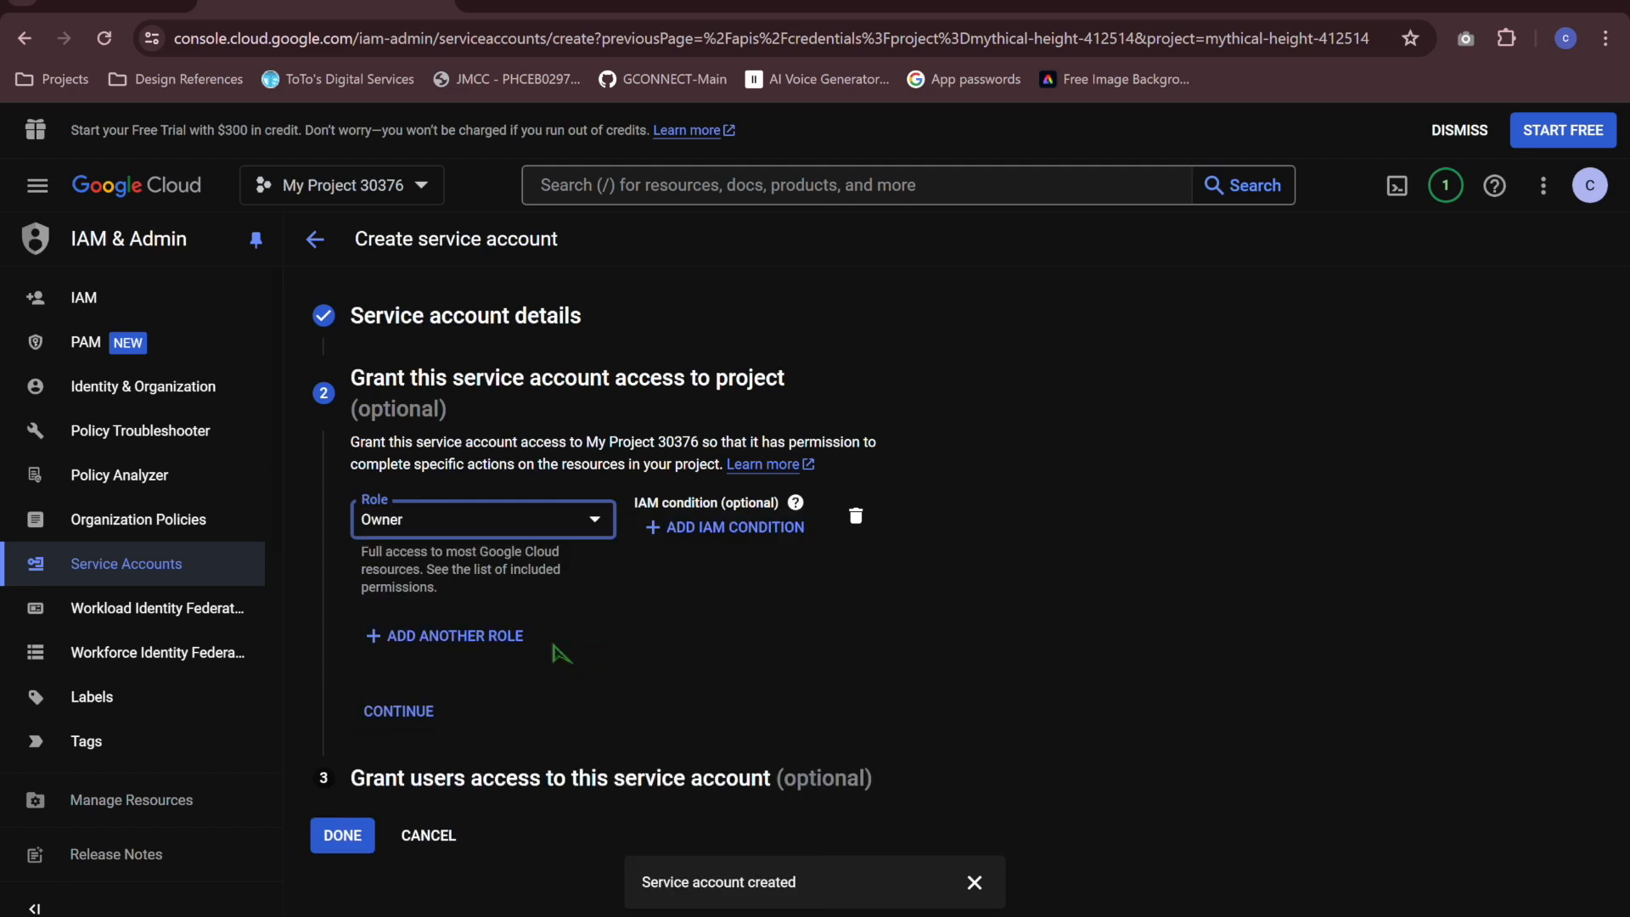
{"action": "left_click", "coordinate": [170, 7]}
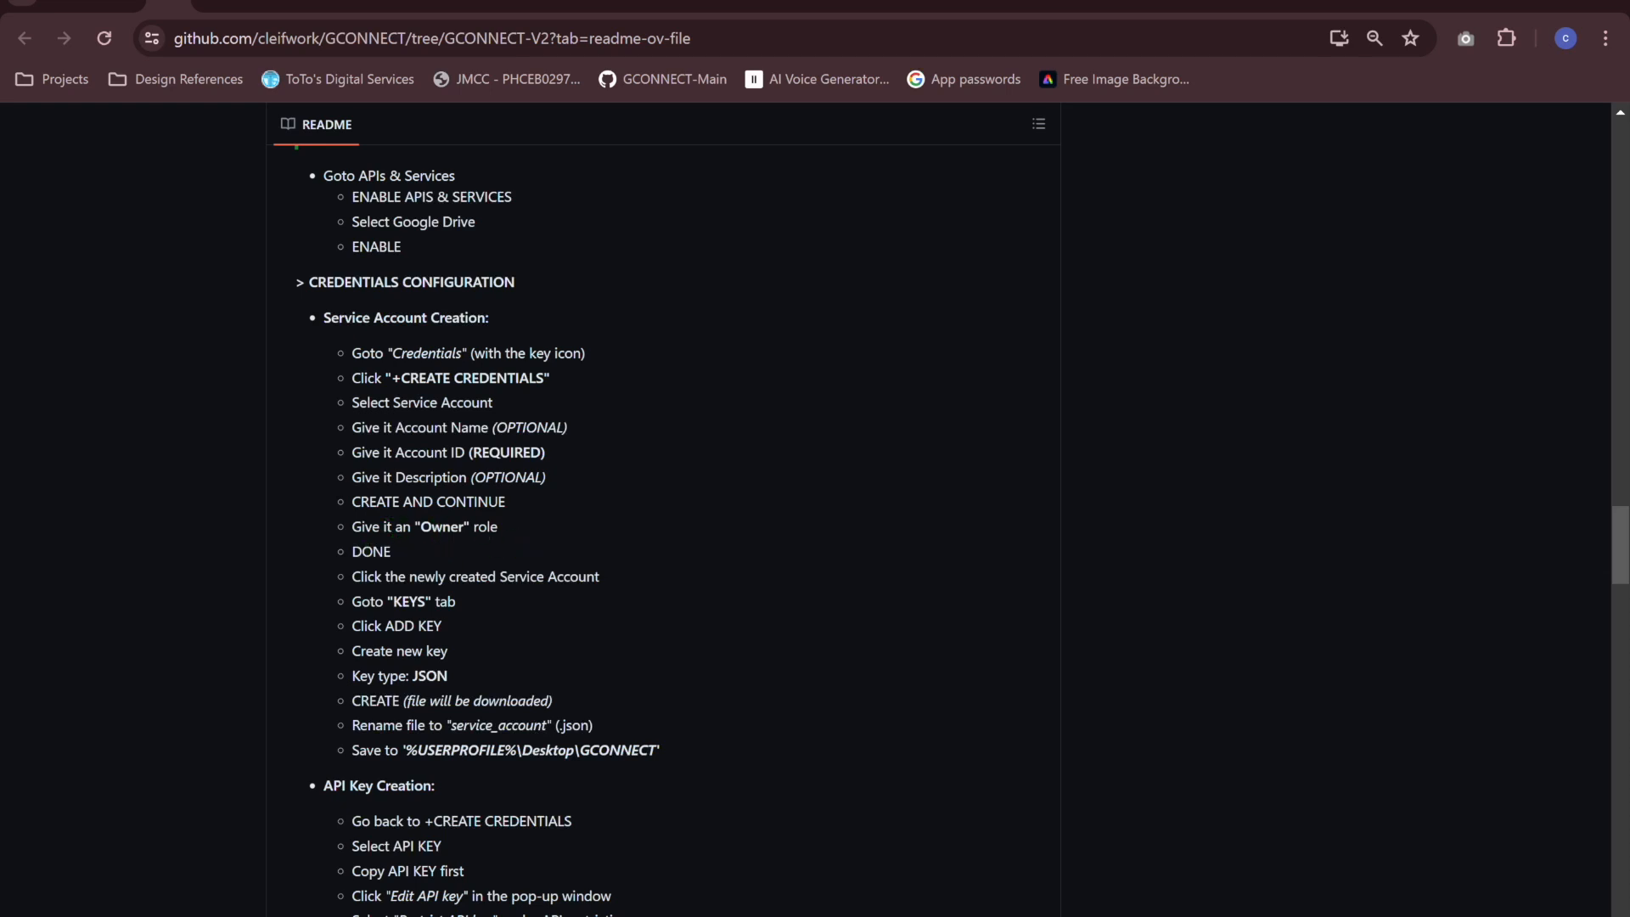
{"action": "left_click", "coordinate": [306, 4]}
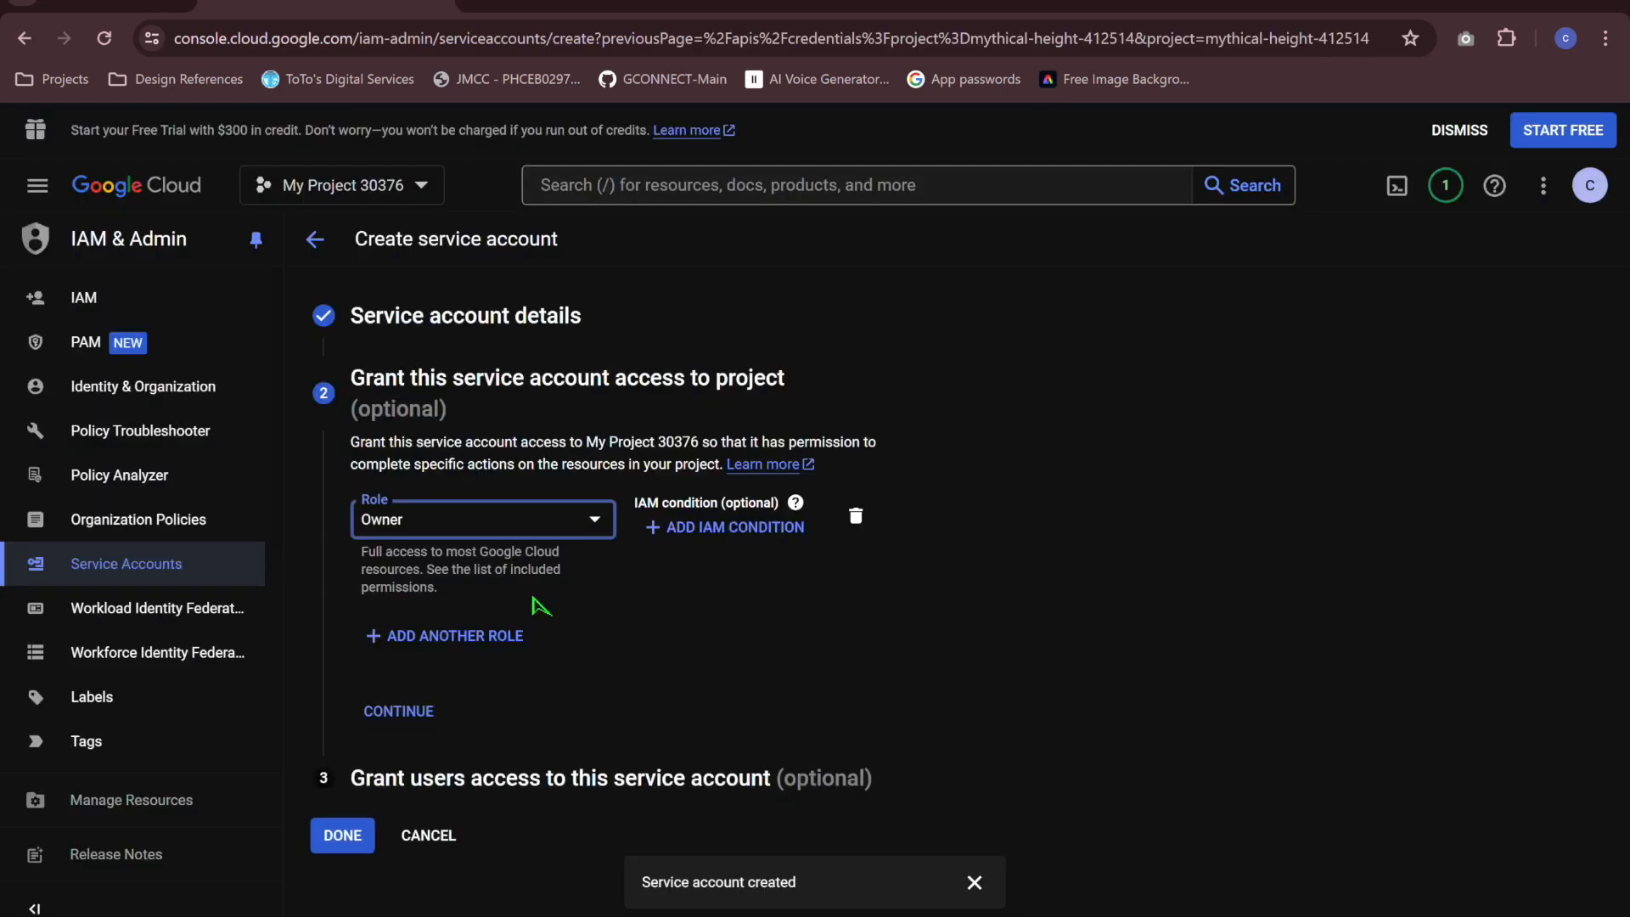
{"action": "left_click", "coordinate": [343, 837]}
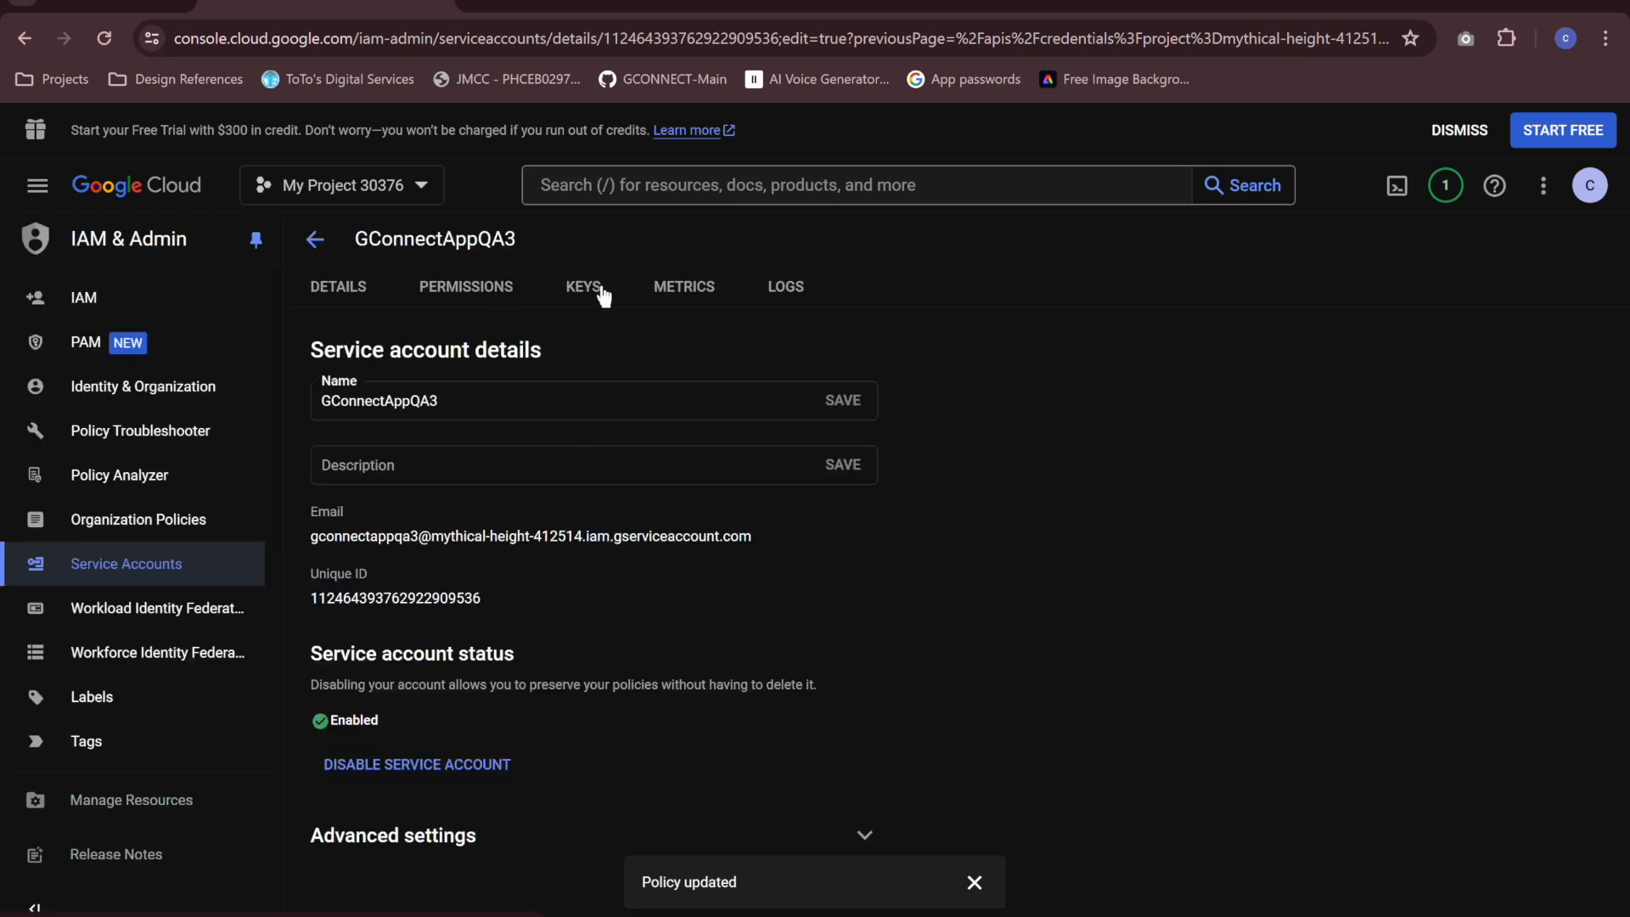
Create a new private key of type JSON for the GConnectAppQA3 service account.
{"action": "left_click", "coordinate": [593, 301]}
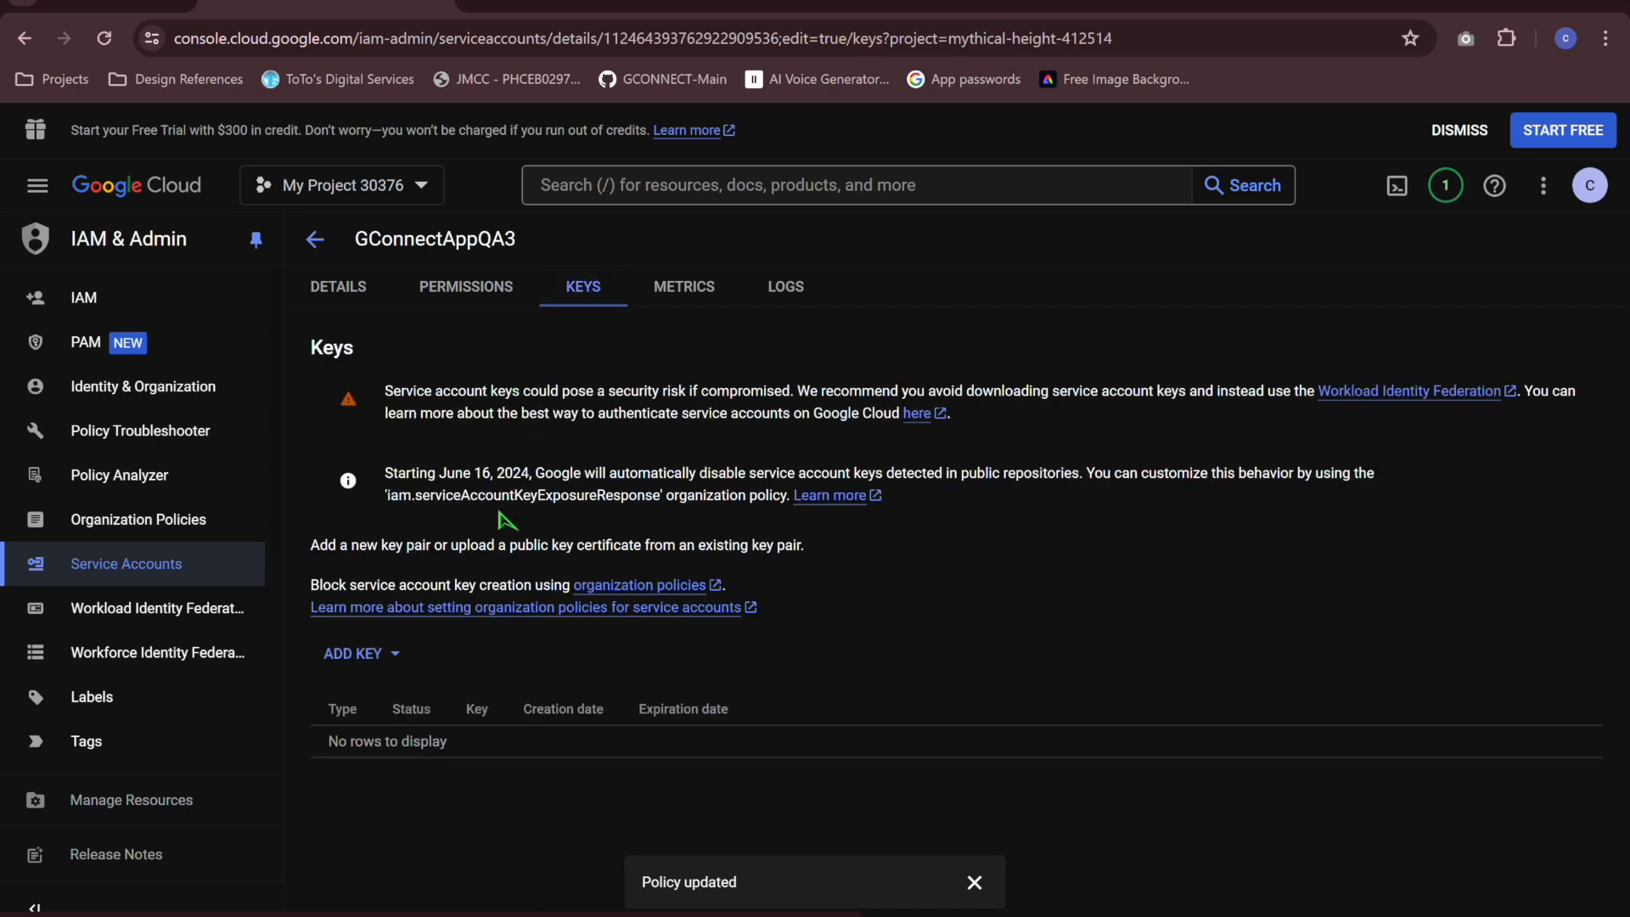
{"action": "left_click", "coordinate": [387, 656]}
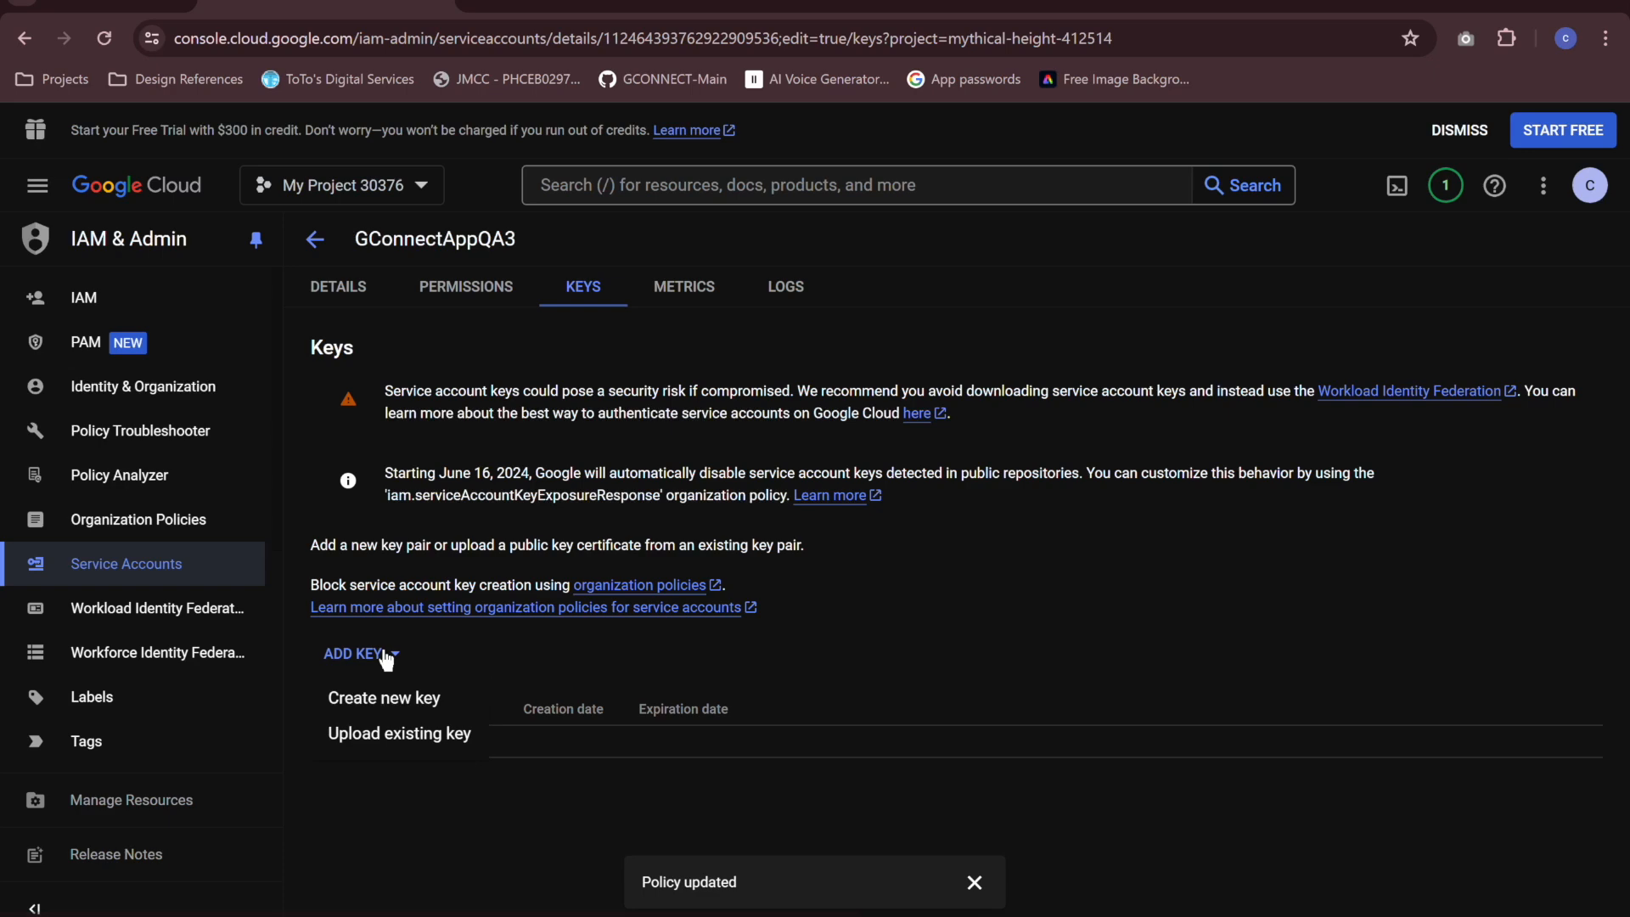
{"action": "left_click", "coordinate": [415, 705]}
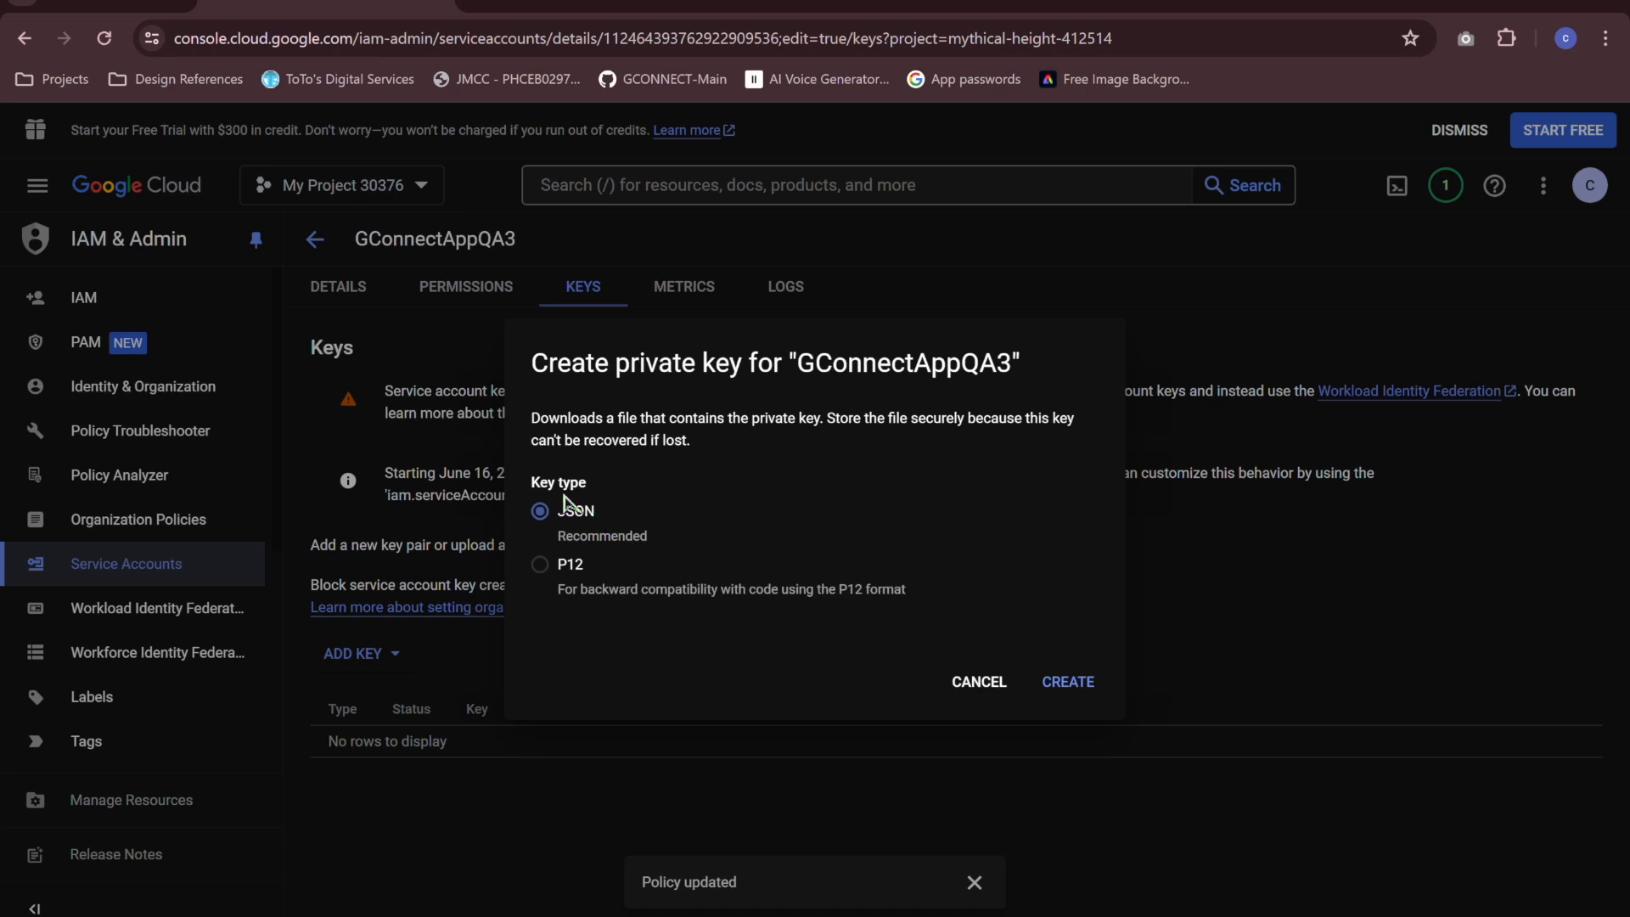
{"action": "left_click", "coordinate": [1075, 684]}
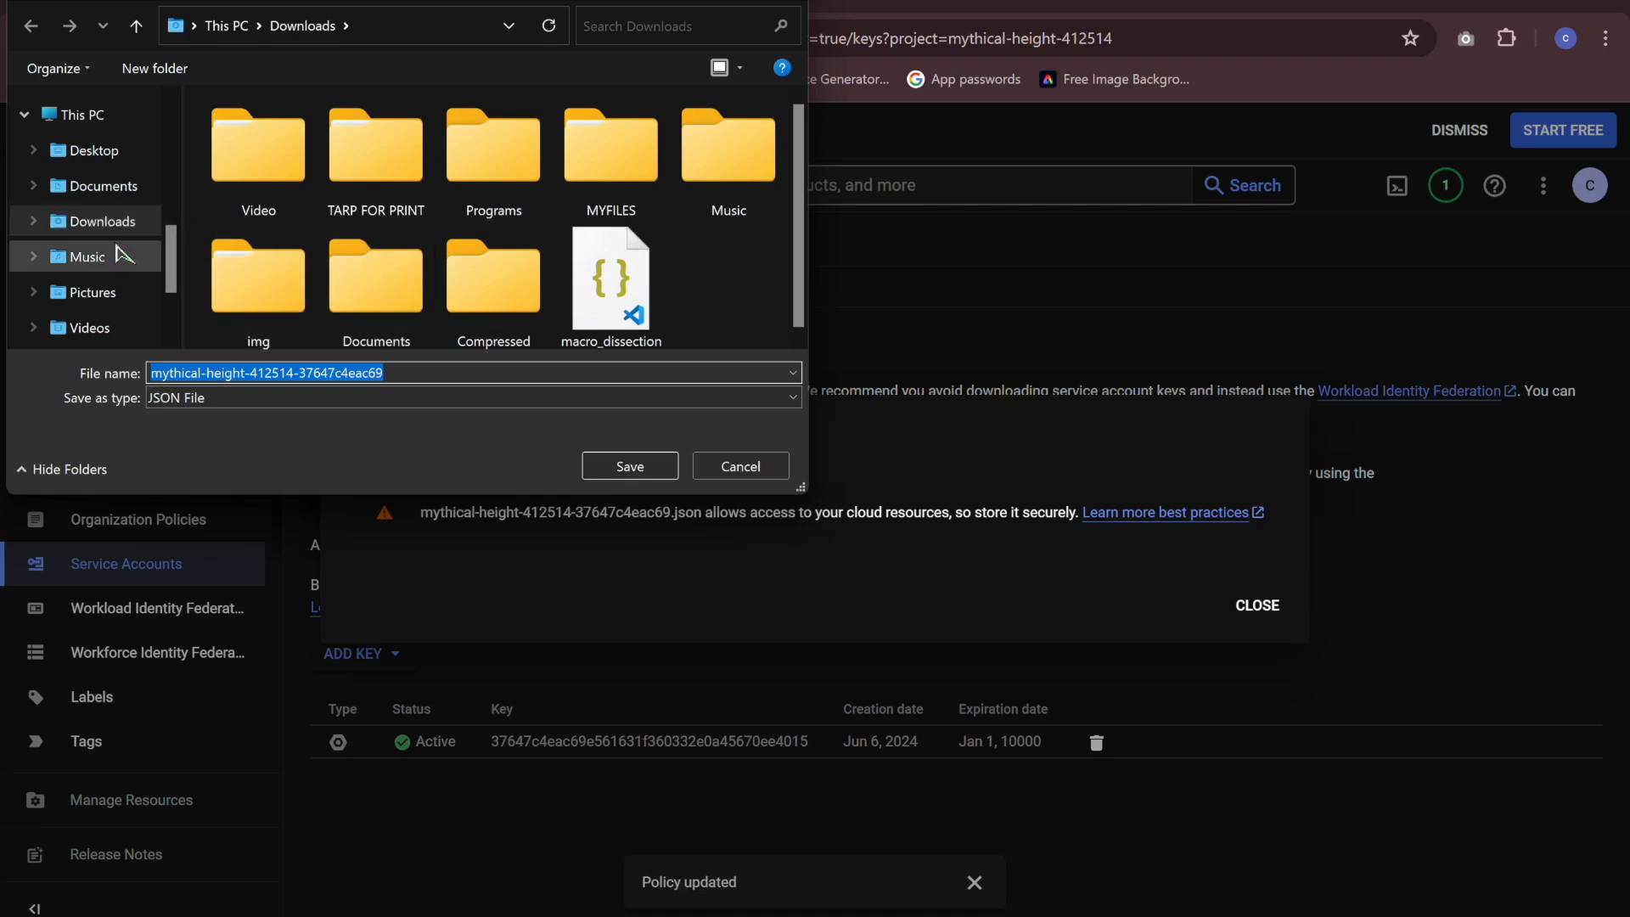
{"action": "left_click", "coordinate": [108, 153]}
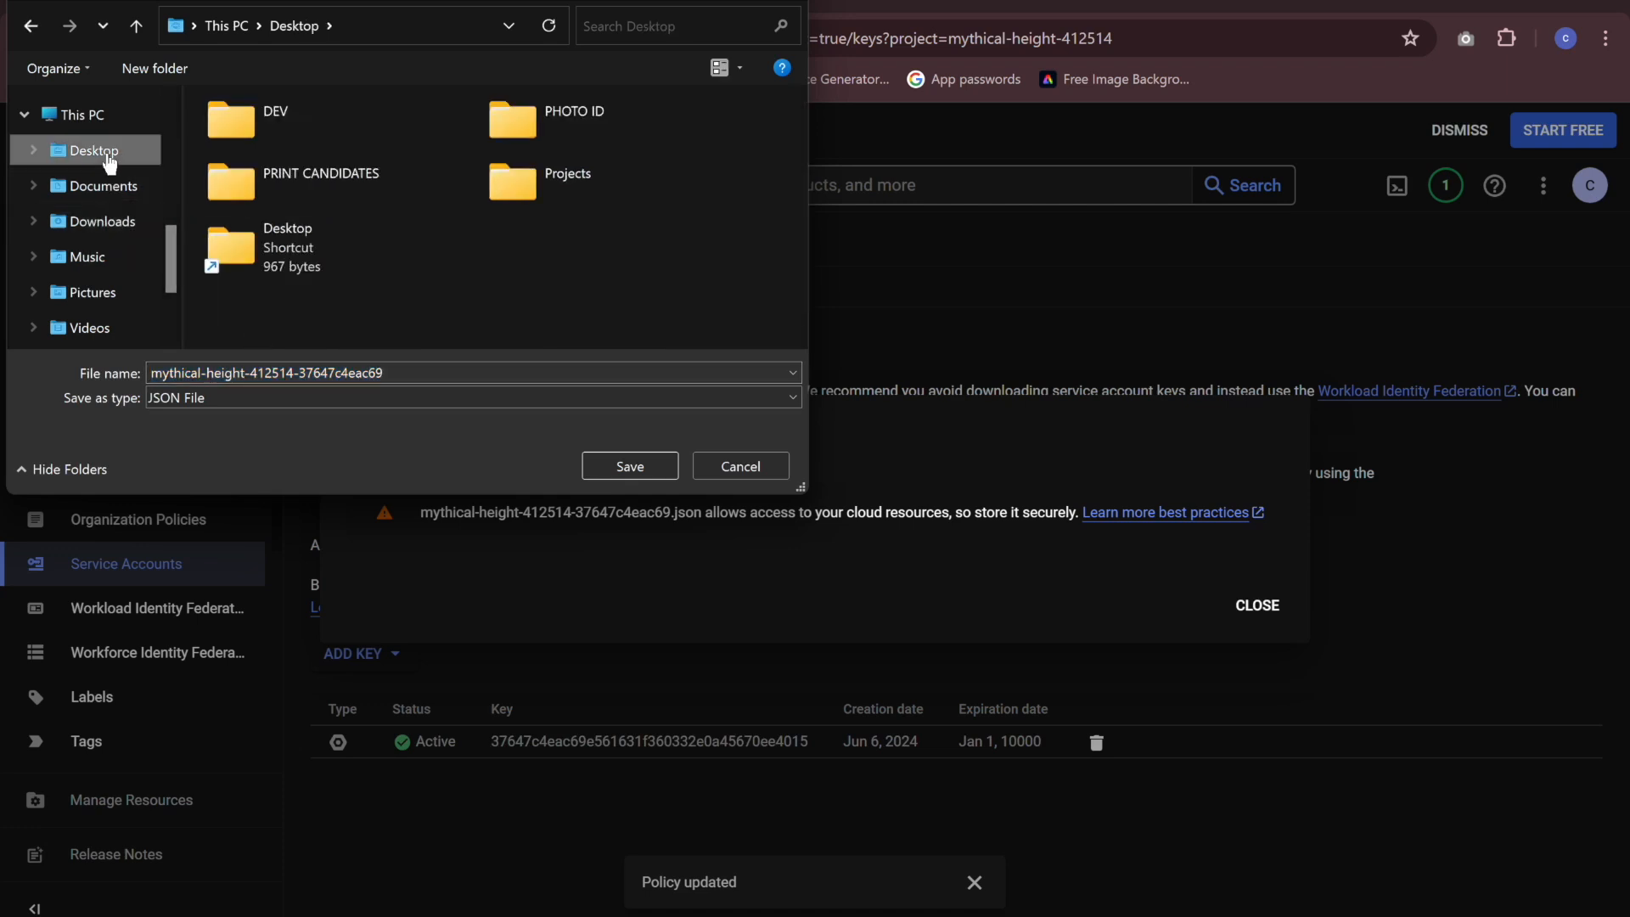
{"action": "scroll", "coordinate": [110, 183], "scroll_direction": "down", "scroll_amount": 3}
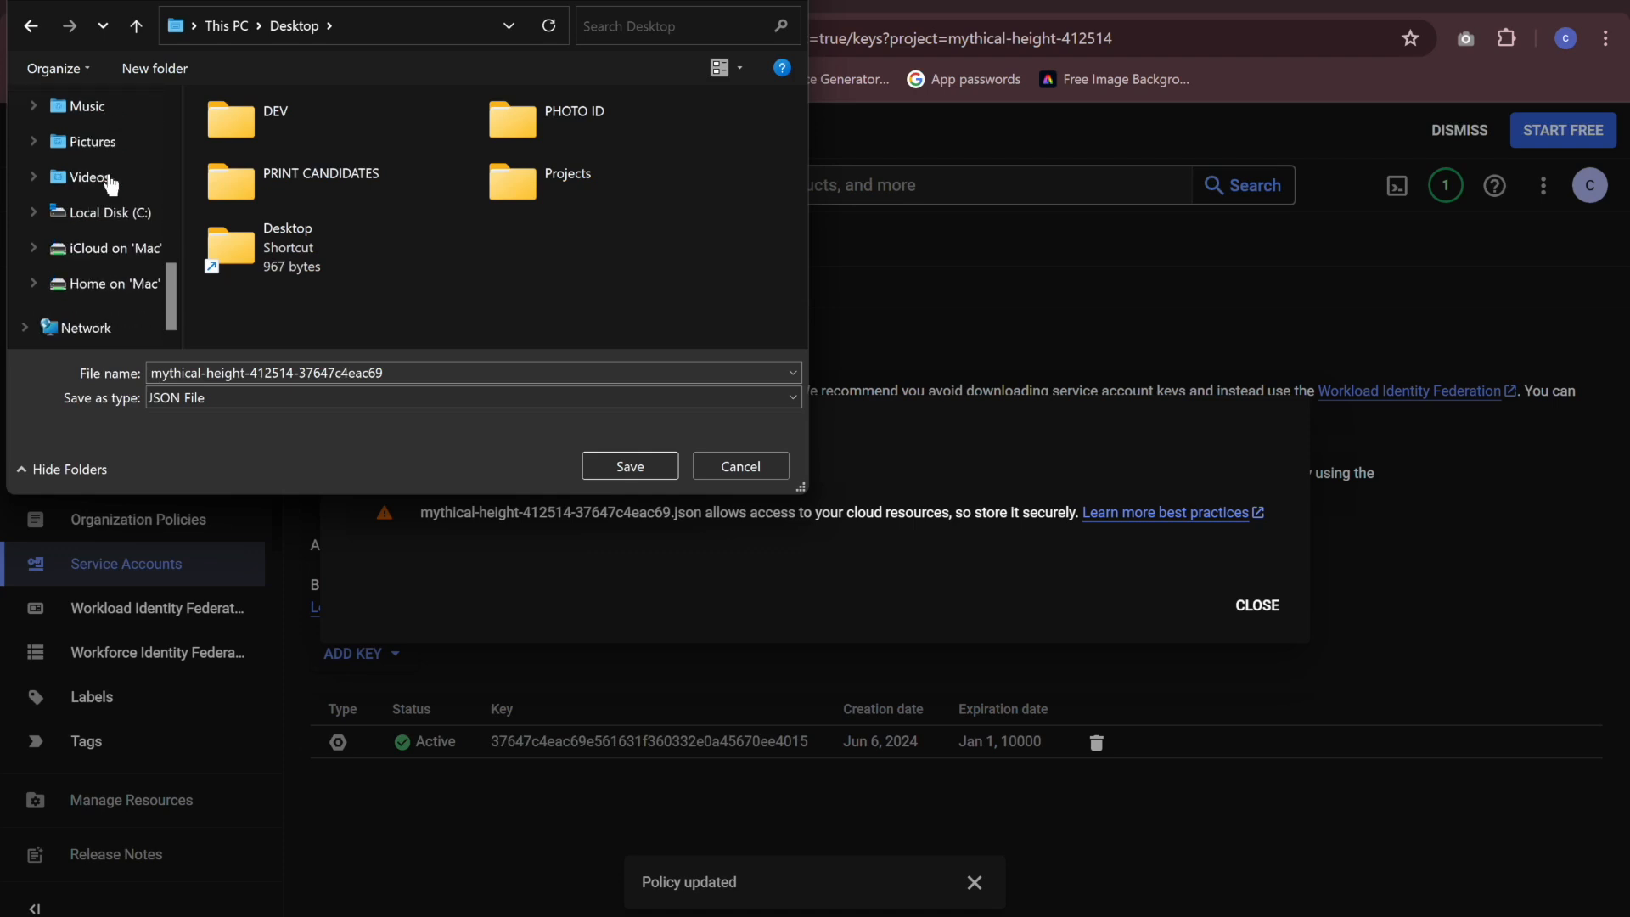
{"action": "scroll", "coordinate": [110, 182], "scroll_direction": "up", "scroll_amount": 5}
{"action": "left_click", "coordinate": [85, 144]}
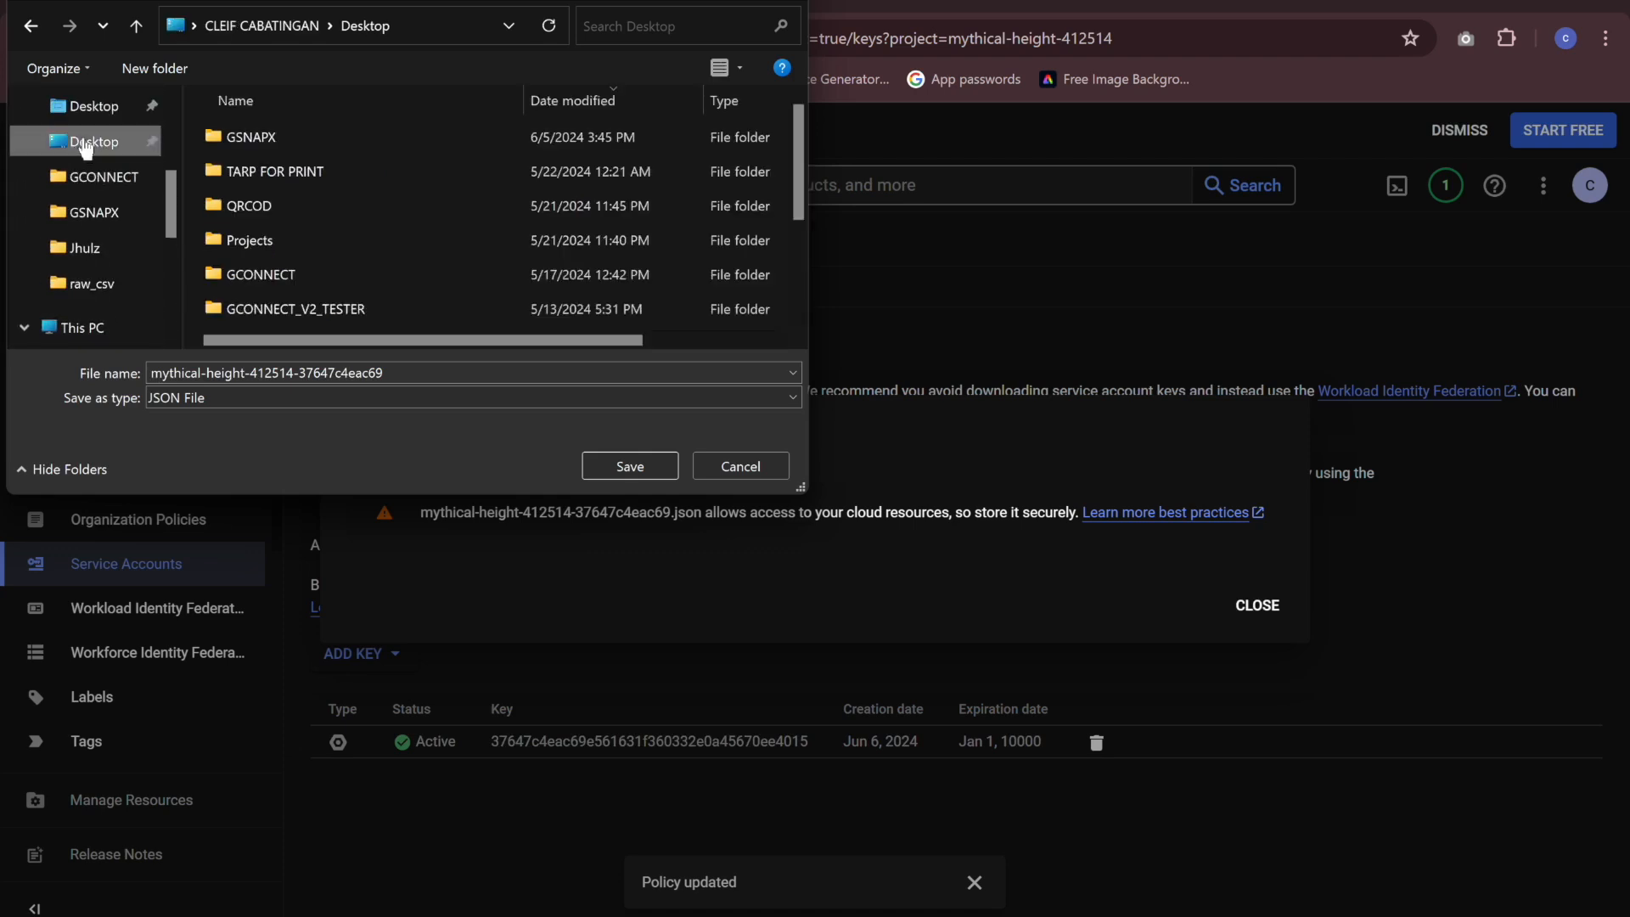
{"action": "left_click", "coordinate": [94, 177]}
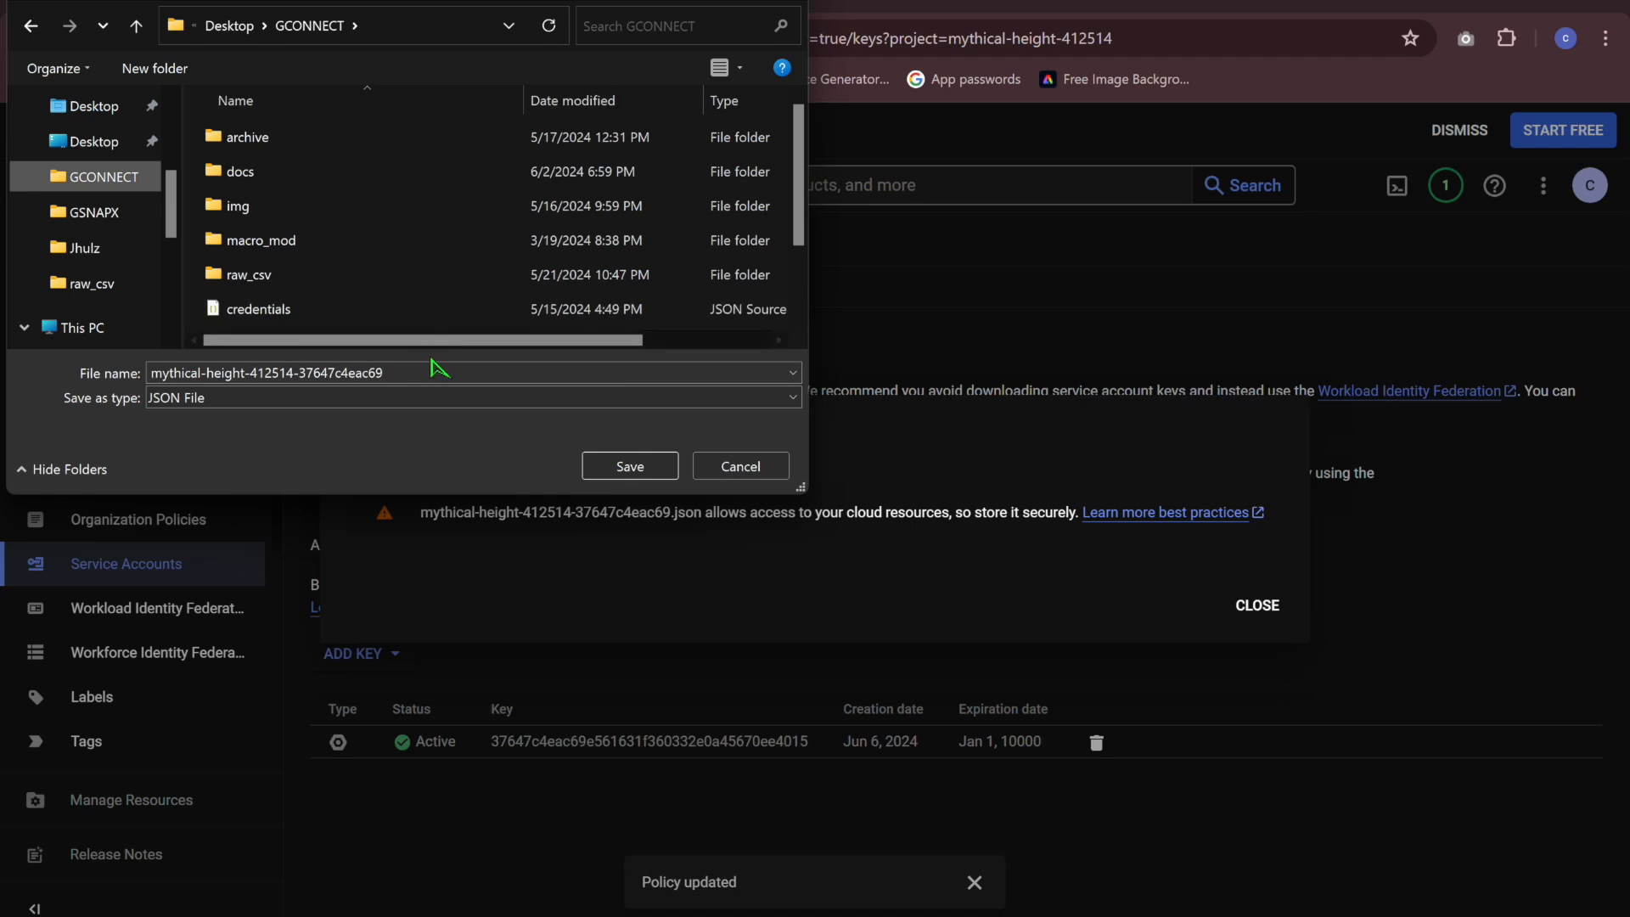
{"action": "double_click", "coordinate": [458, 371]}
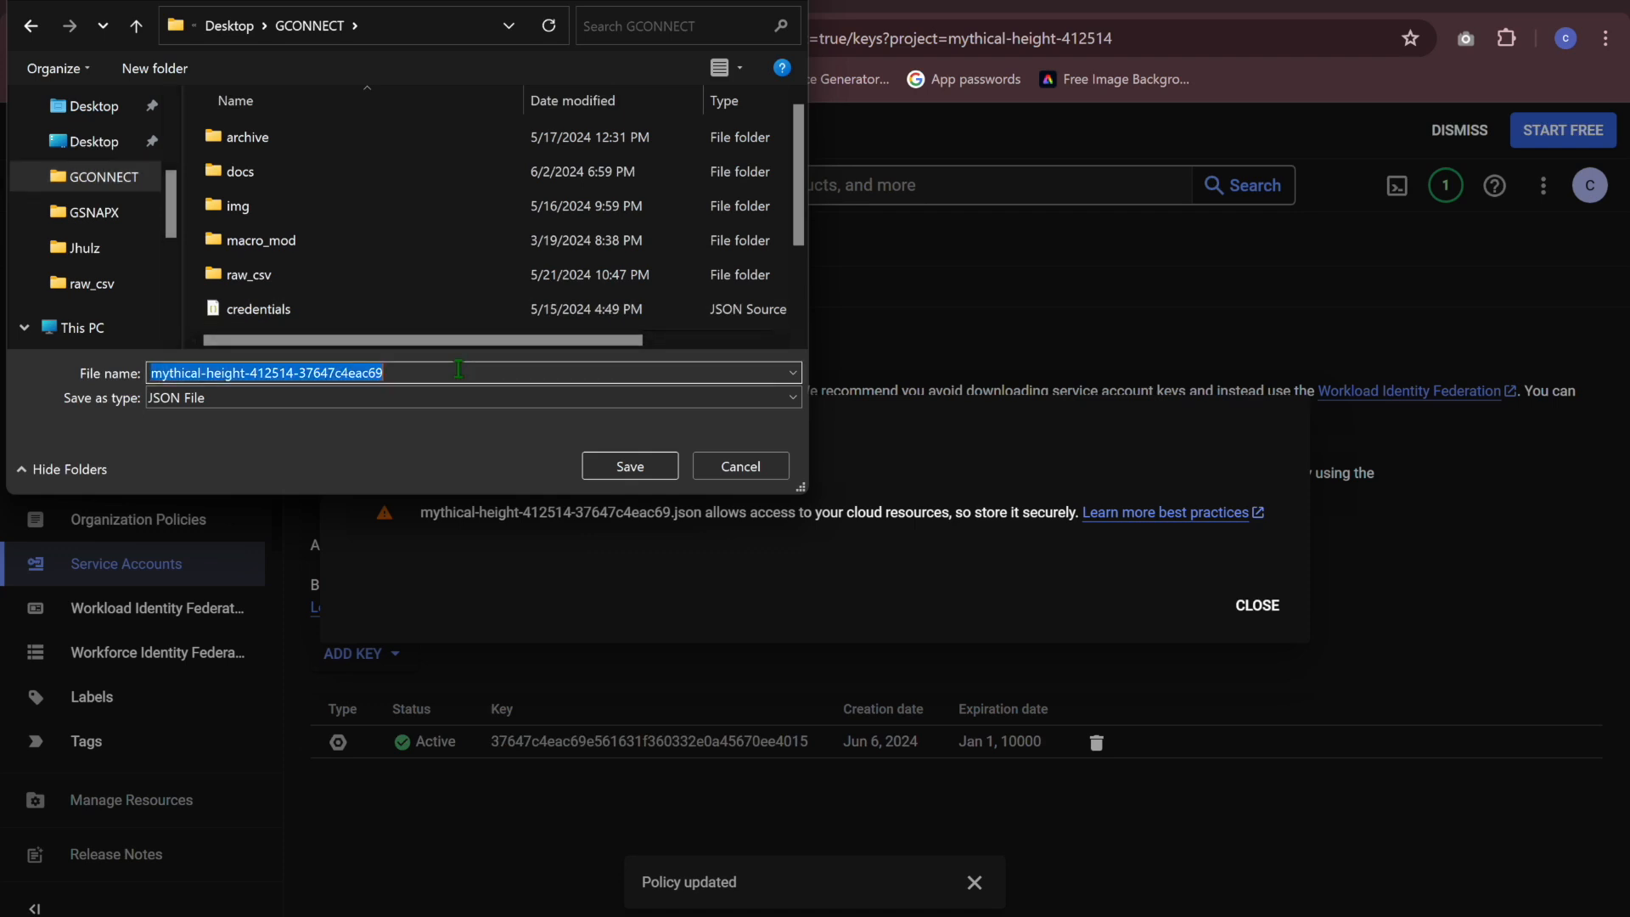
{"action": "type", "text": "ser"}
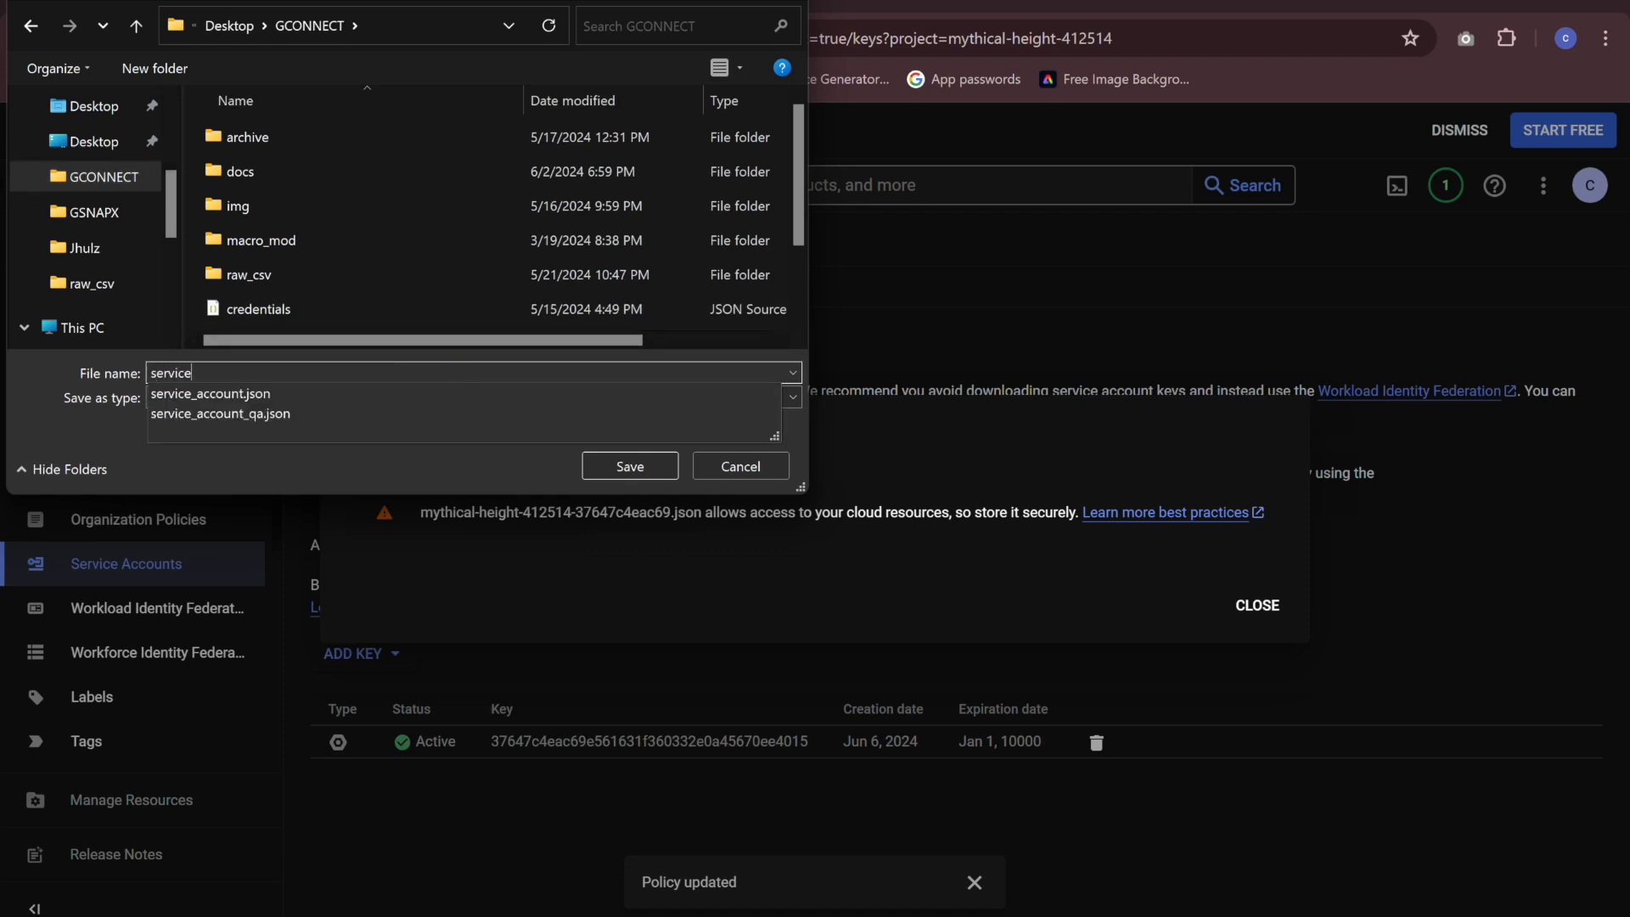
{"action": "type", "text": "vice"}
{"action": "key", "text": "Down"}
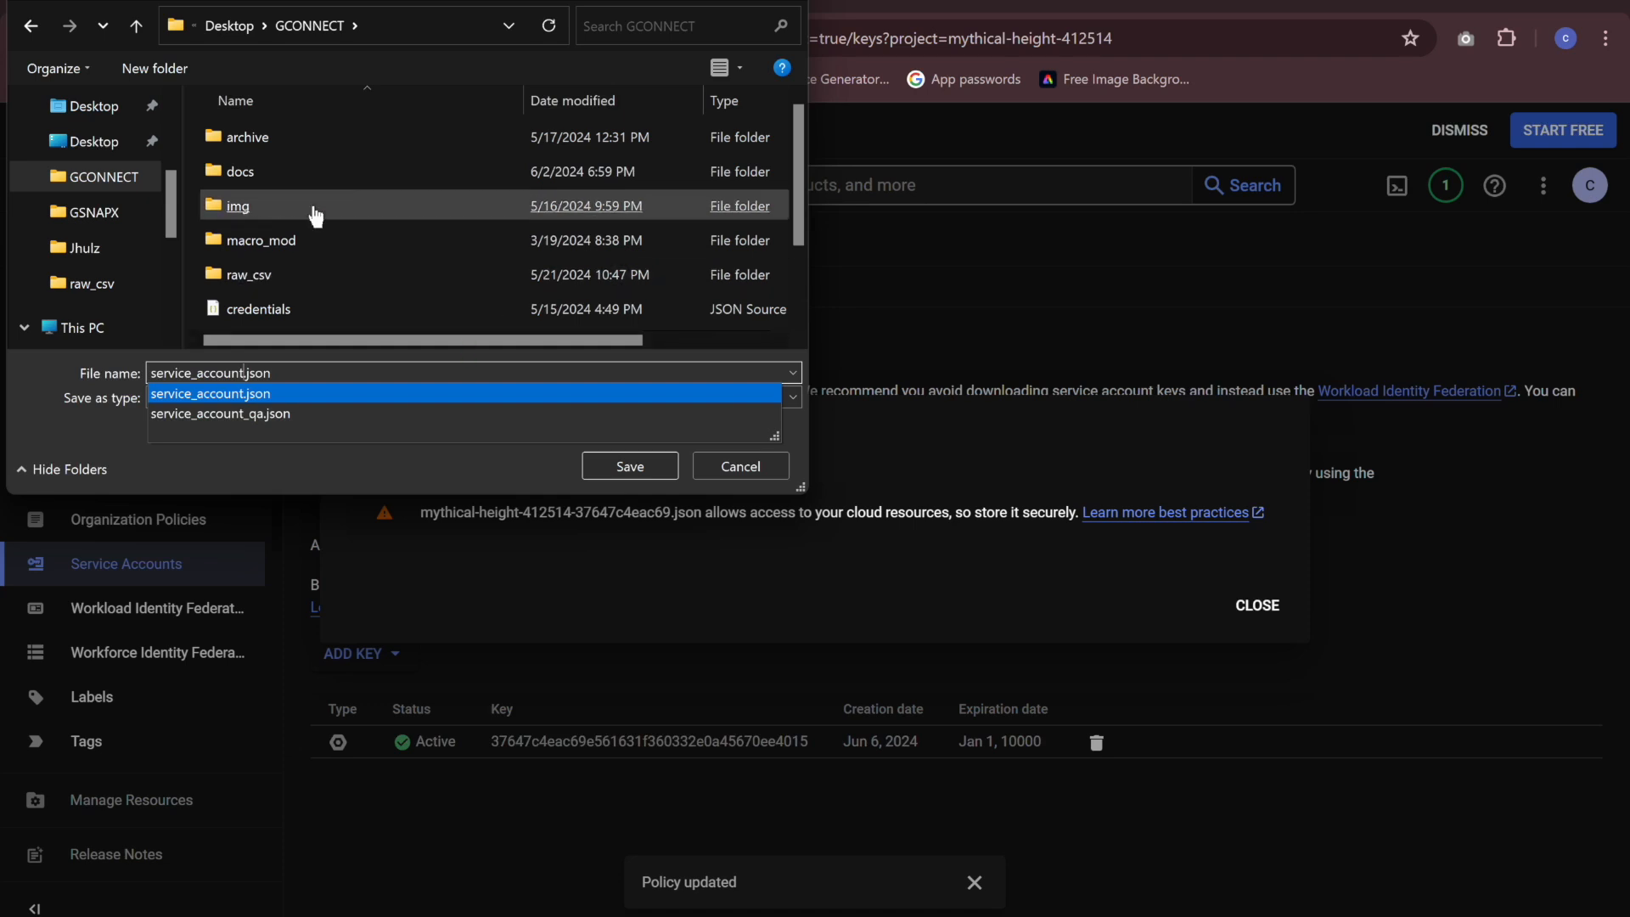
{"action": "left_click", "coordinate": [739, 467]}
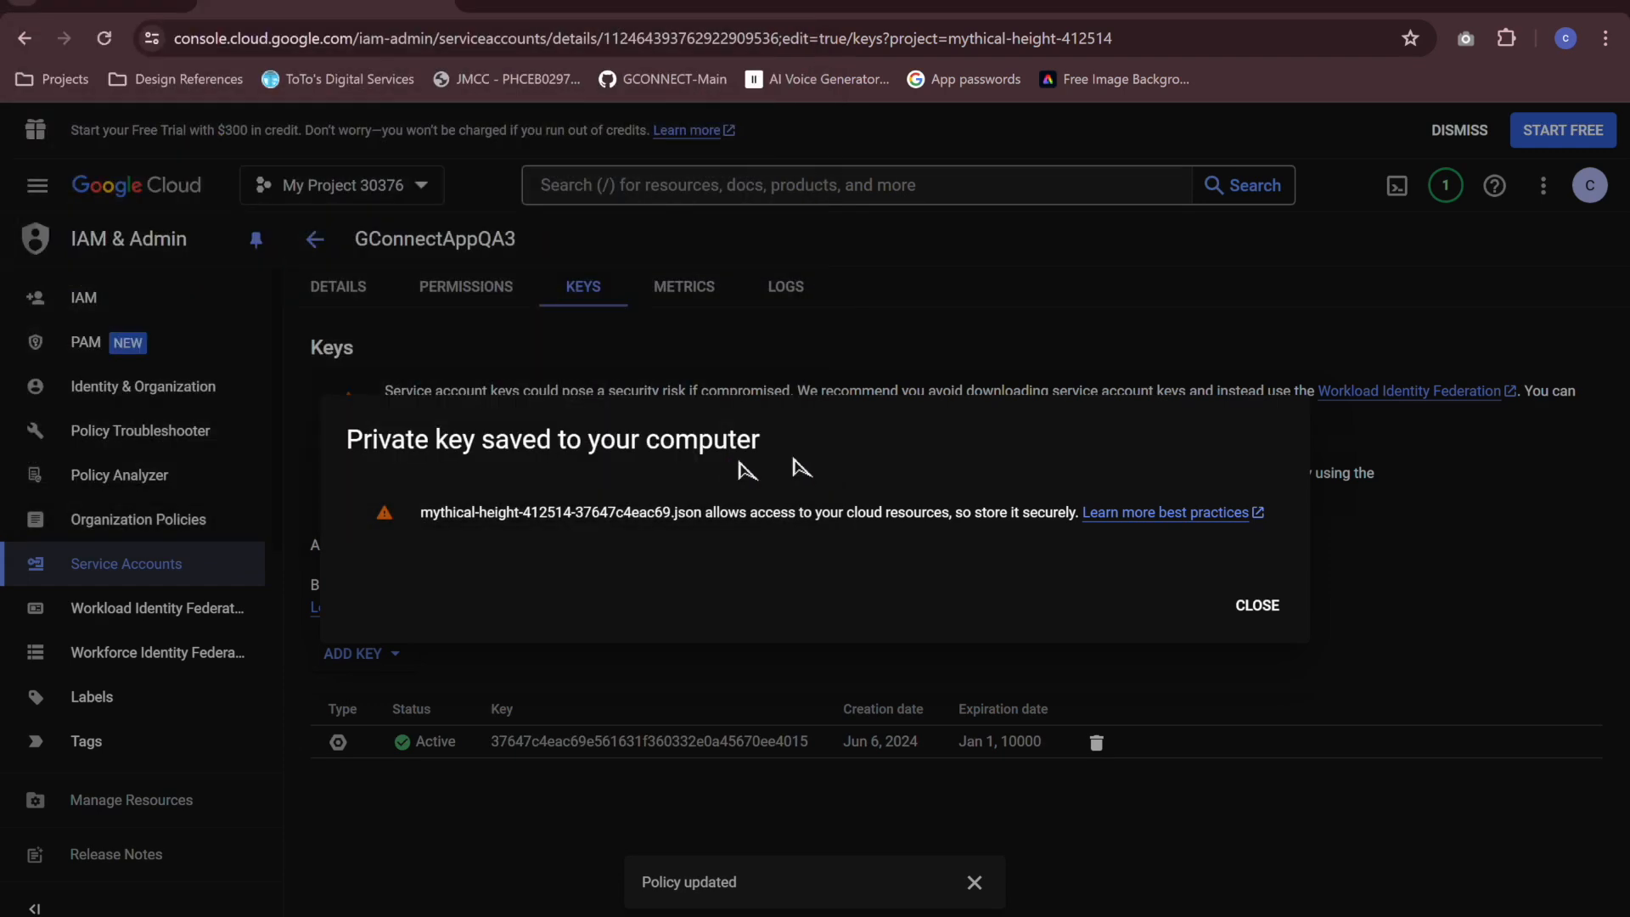
Return to the project's credentials overview, create an API key, and copy the key value.
{"action": "left_click", "coordinate": [1252, 608]}
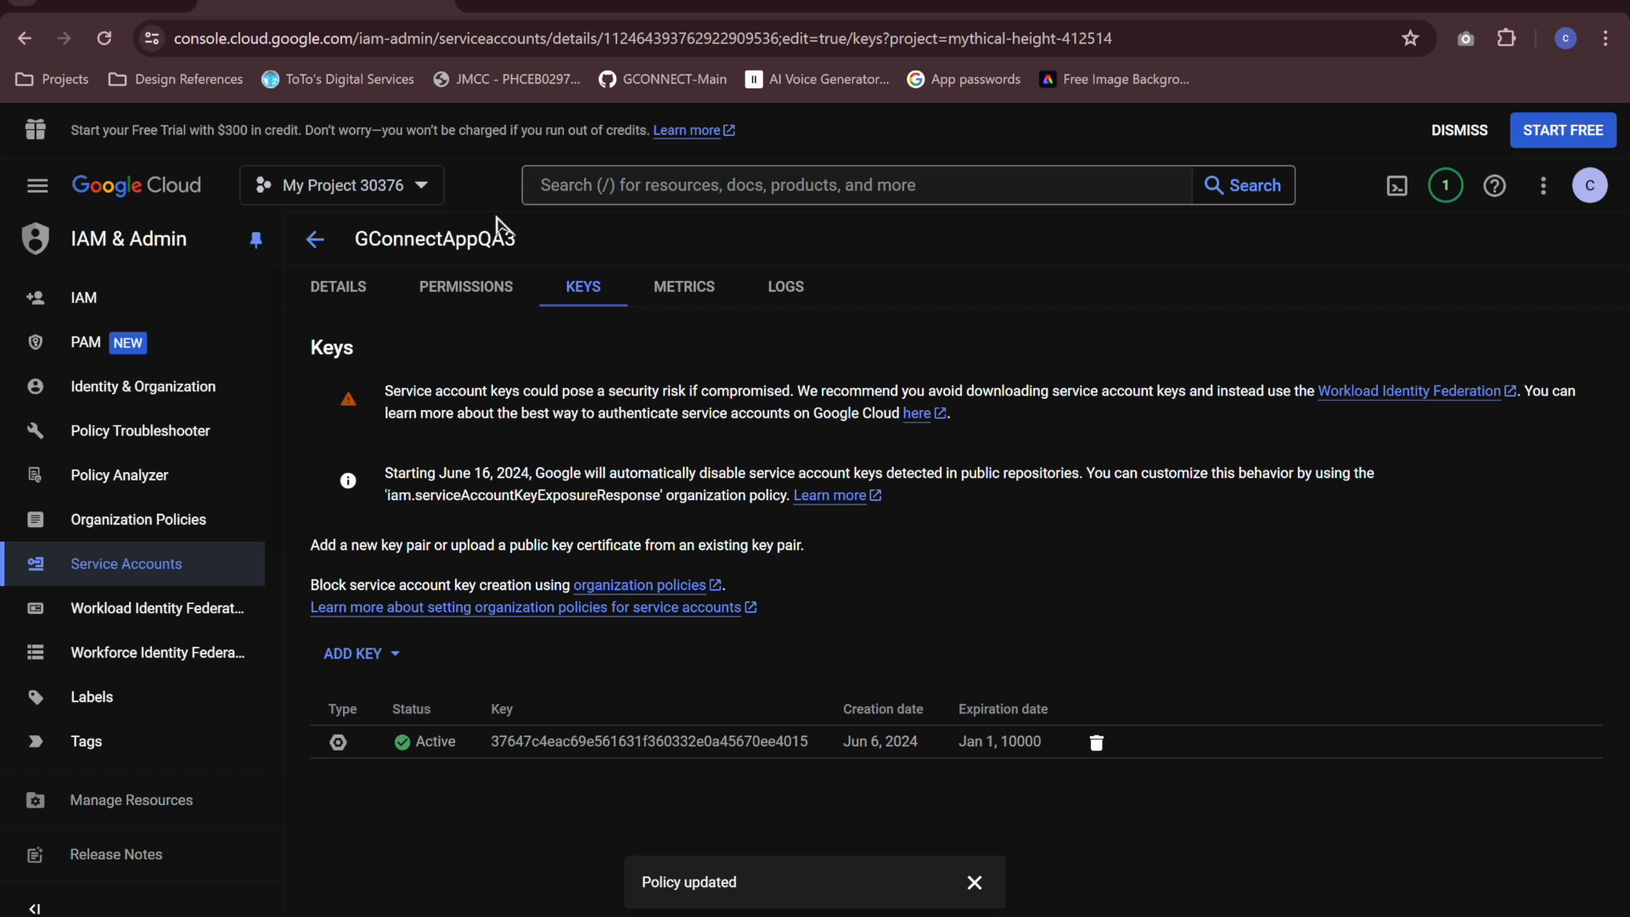
{"action": "left_click", "coordinate": [312, 243]}
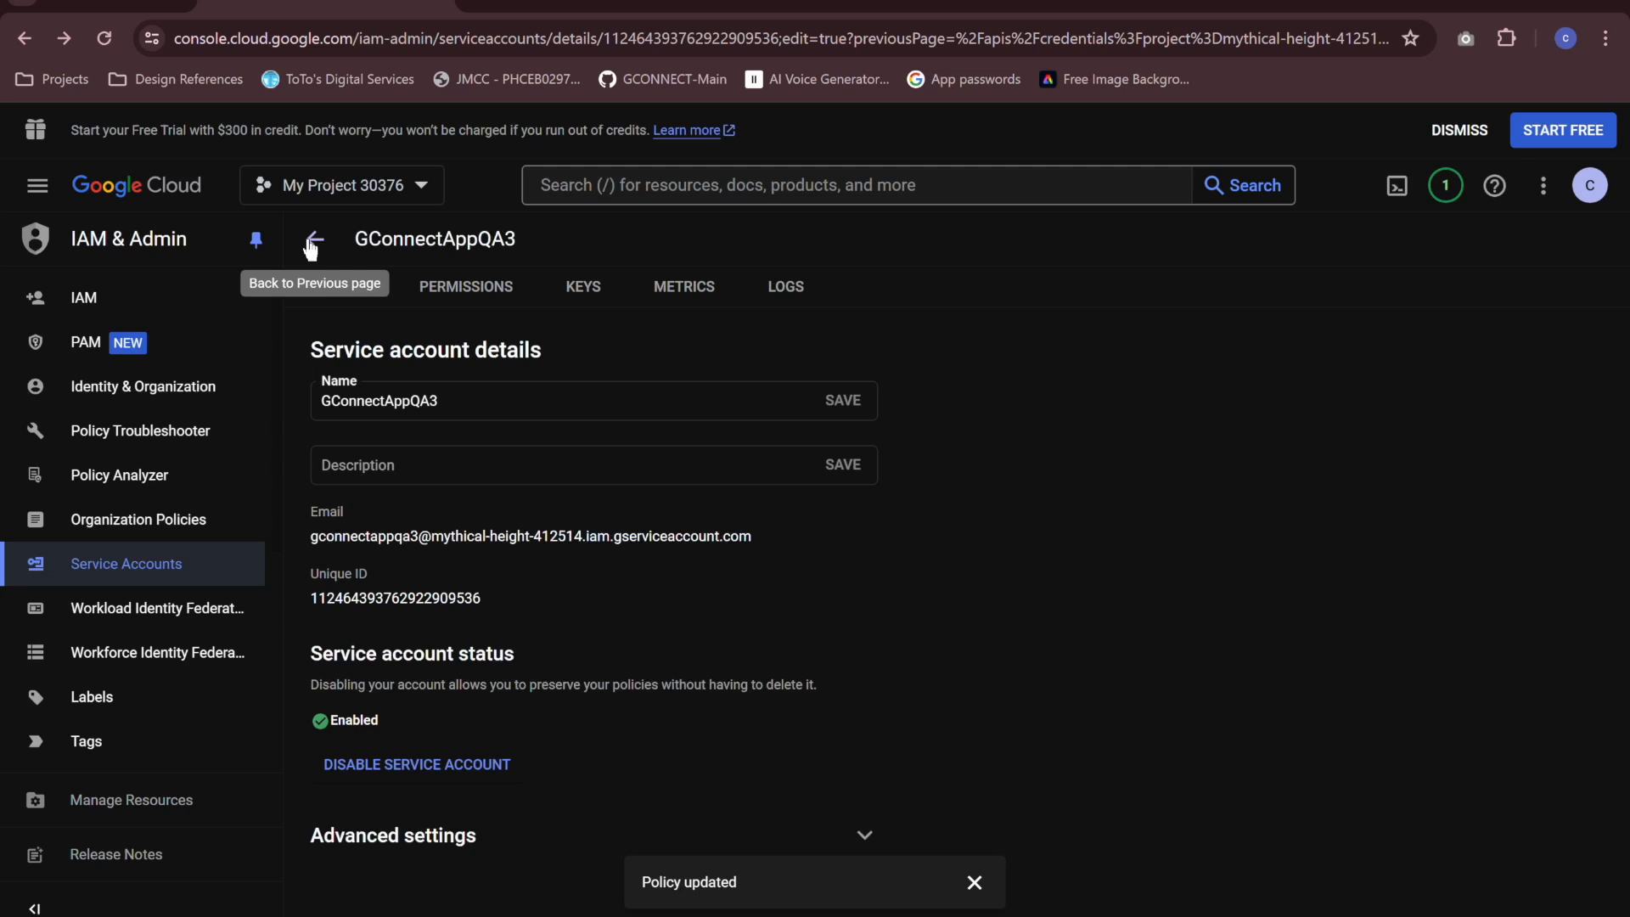
{"action": "left_click", "coordinate": [312, 244]}
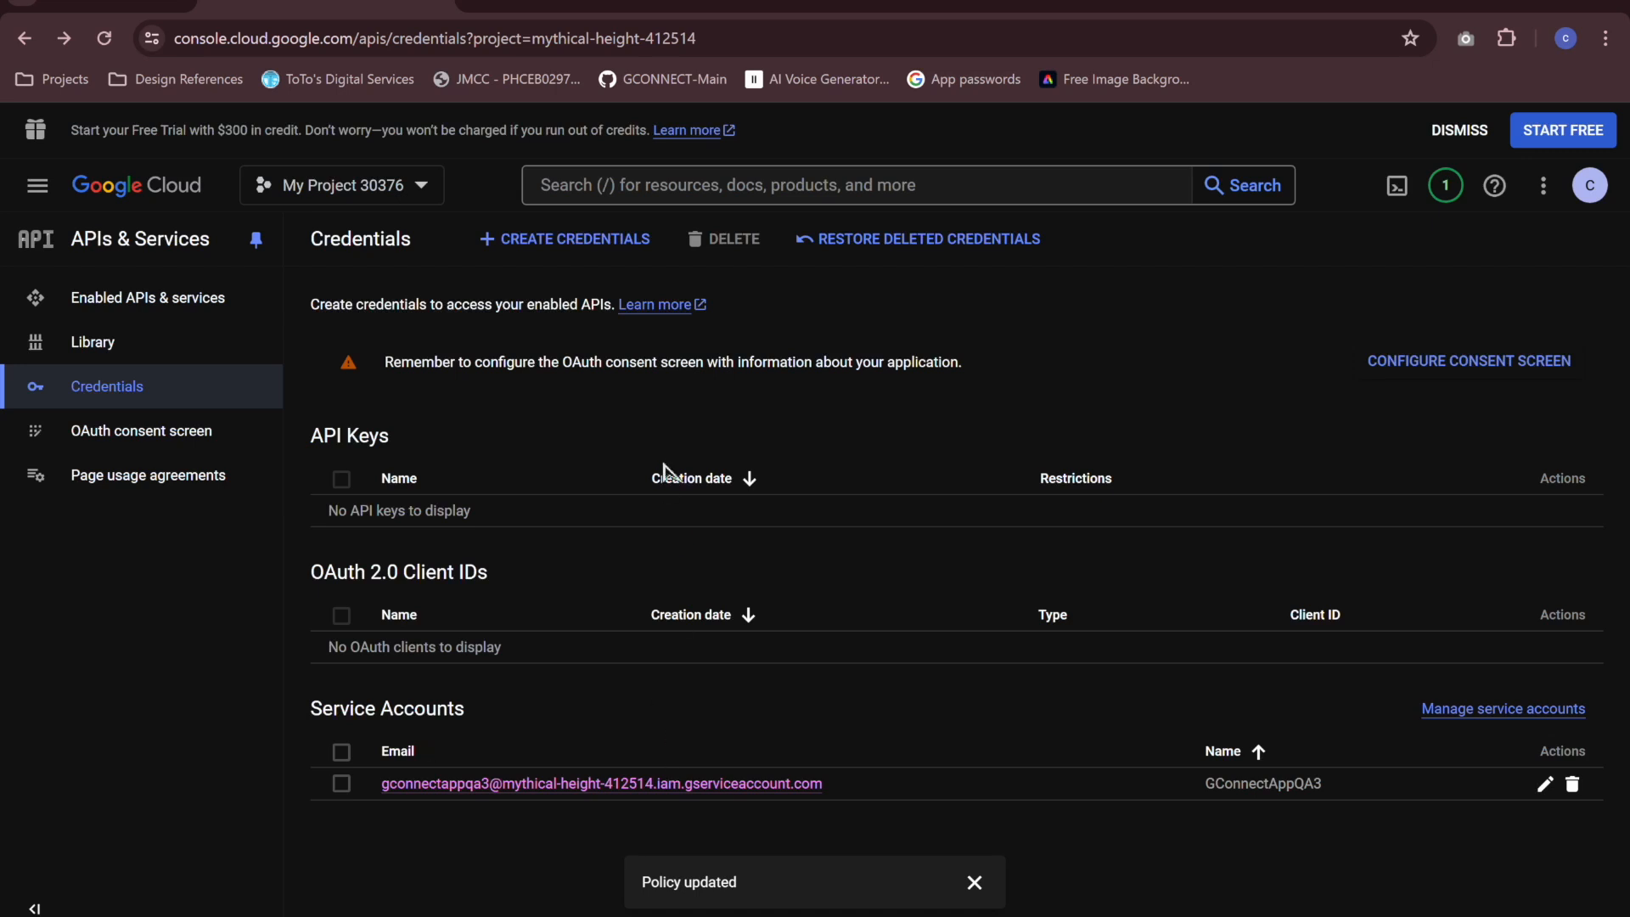
{"action": "left_click", "coordinate": [583, 239]}
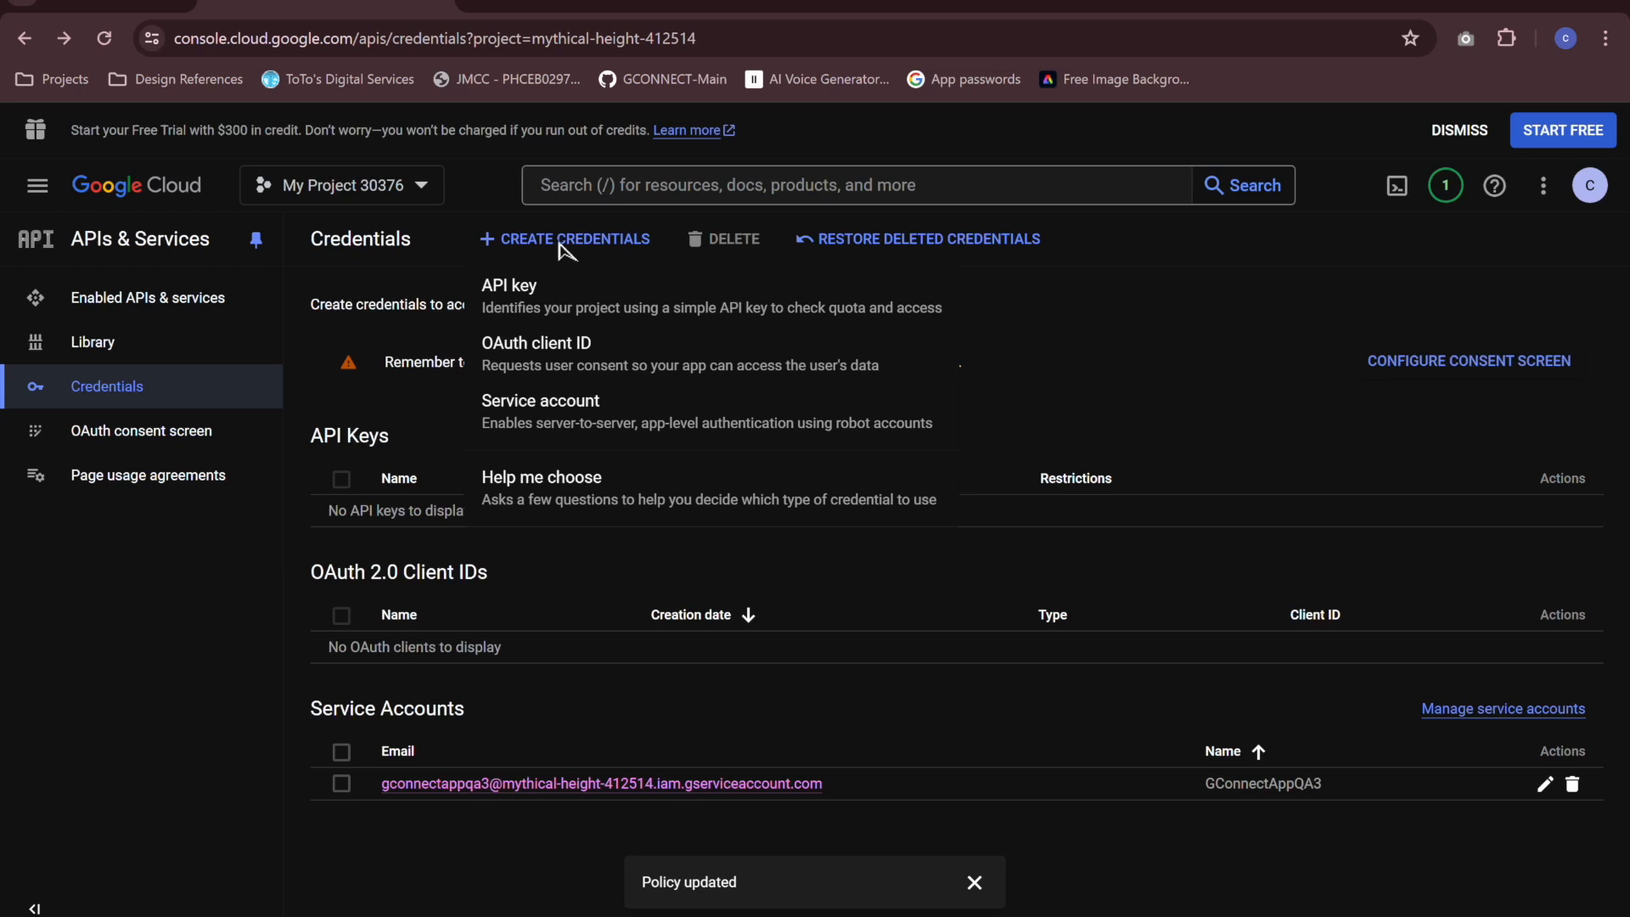
{"action": "left_click", "coordinate": [524, 295]}
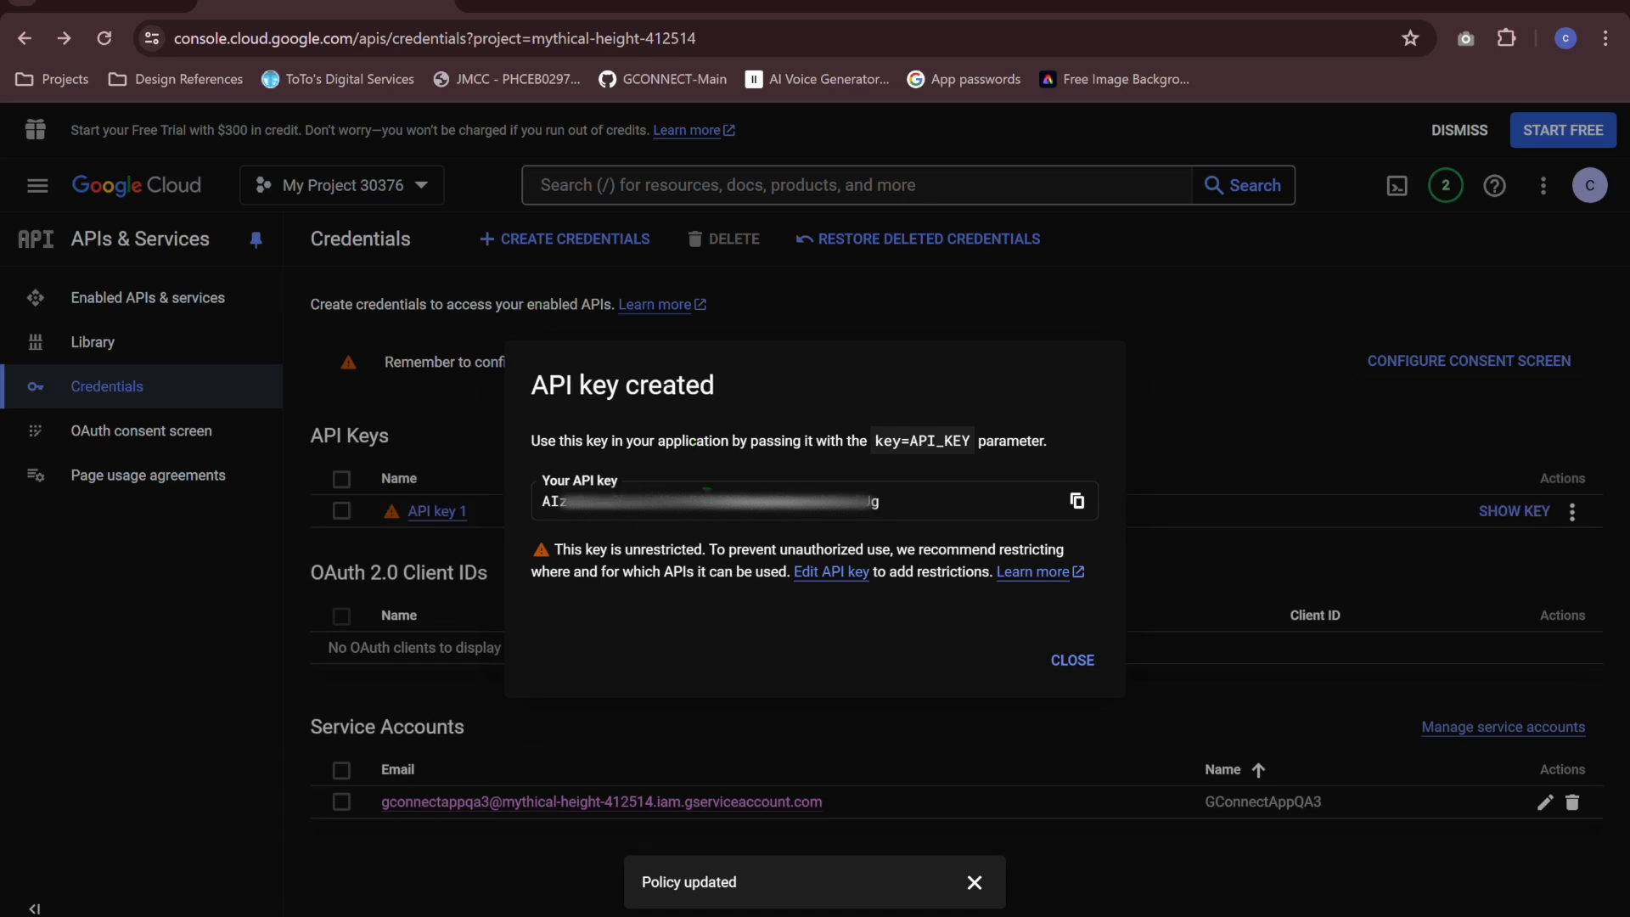
{"action": "left_click", "coordinate": [1077, 503]}
{"action": "left_click", "coordinate": [832, 572]}
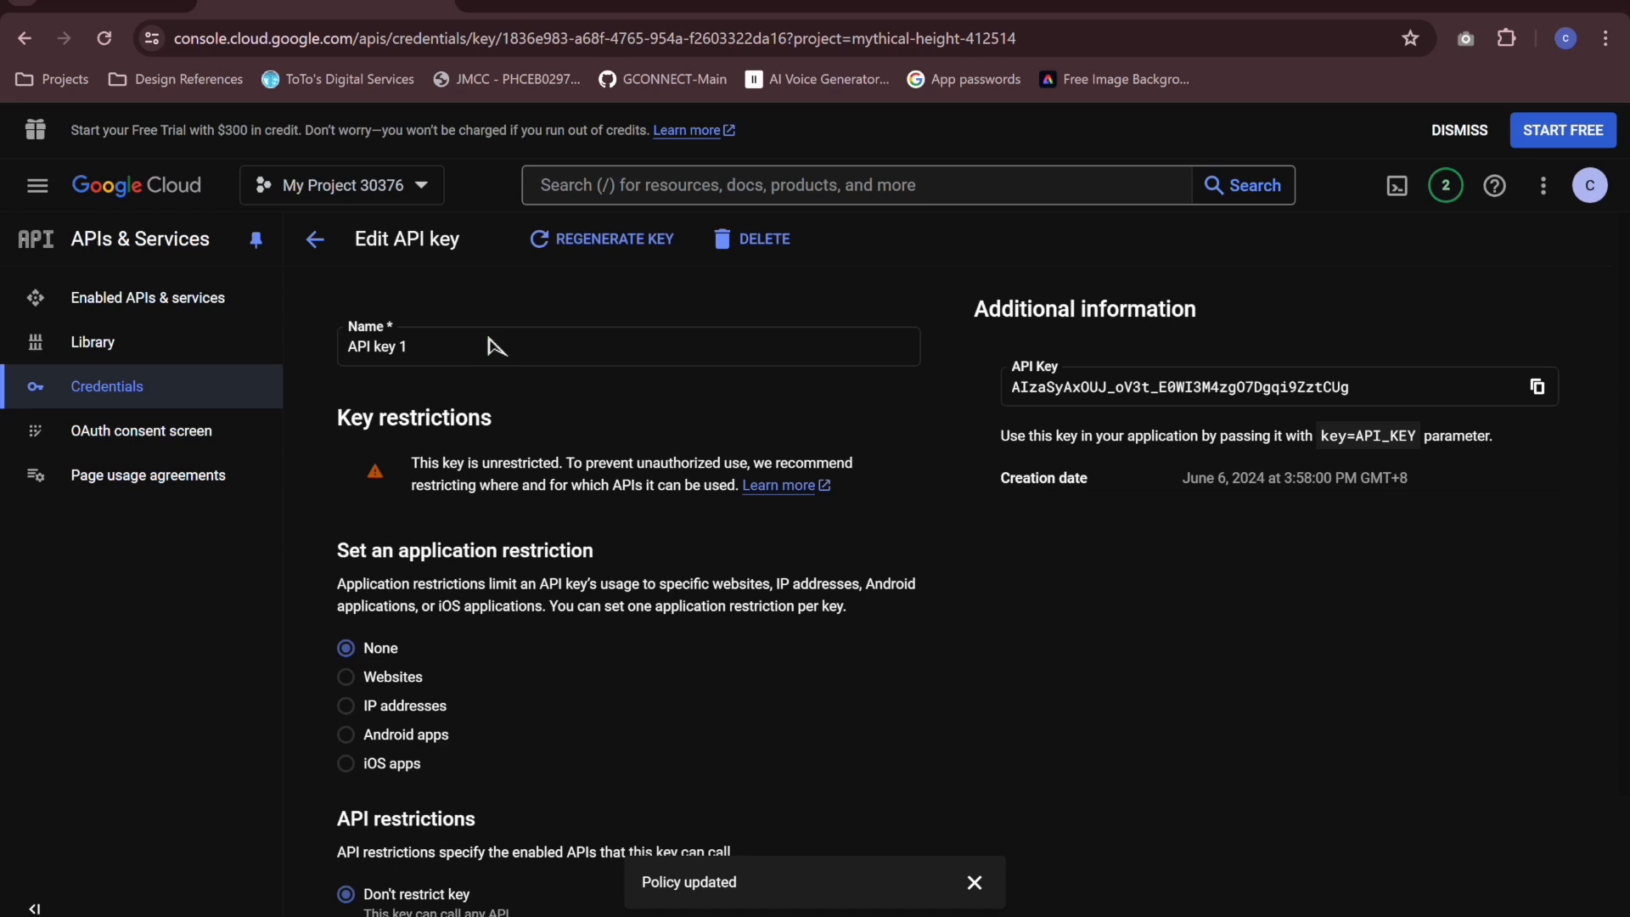
{"action": "scroll", "coordinate": [561, 539], "scroll_direction": "down", "scroll_amount": 2}
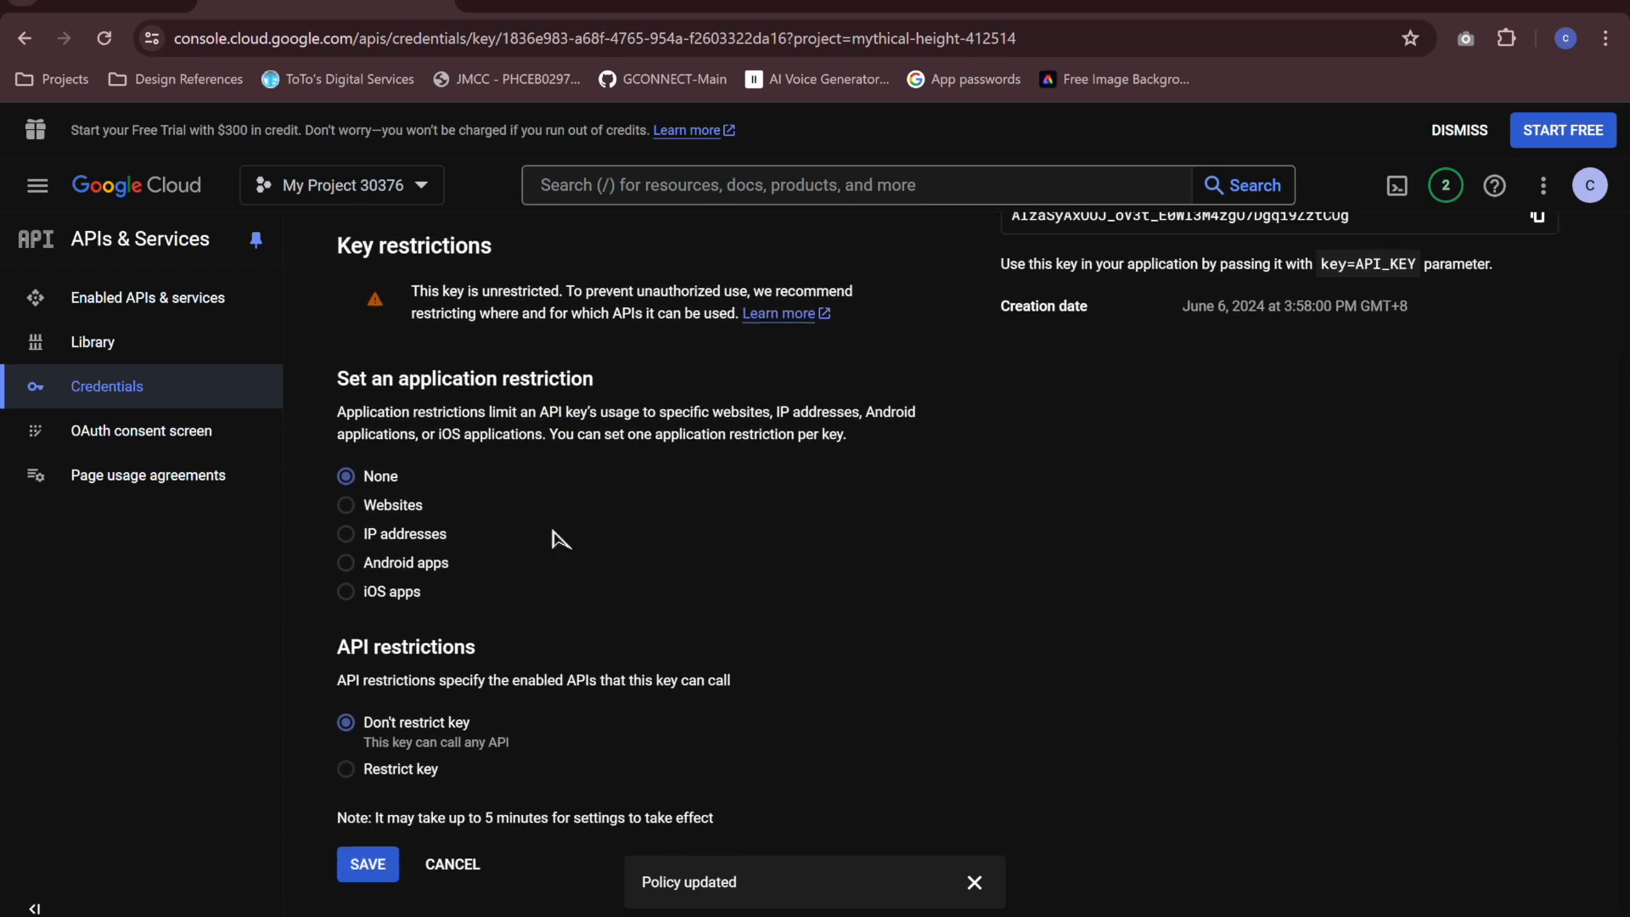
{"action": "scroll", "coordinate": [446, 638], "scroll_direction": "up", "scroll_amount": 2}
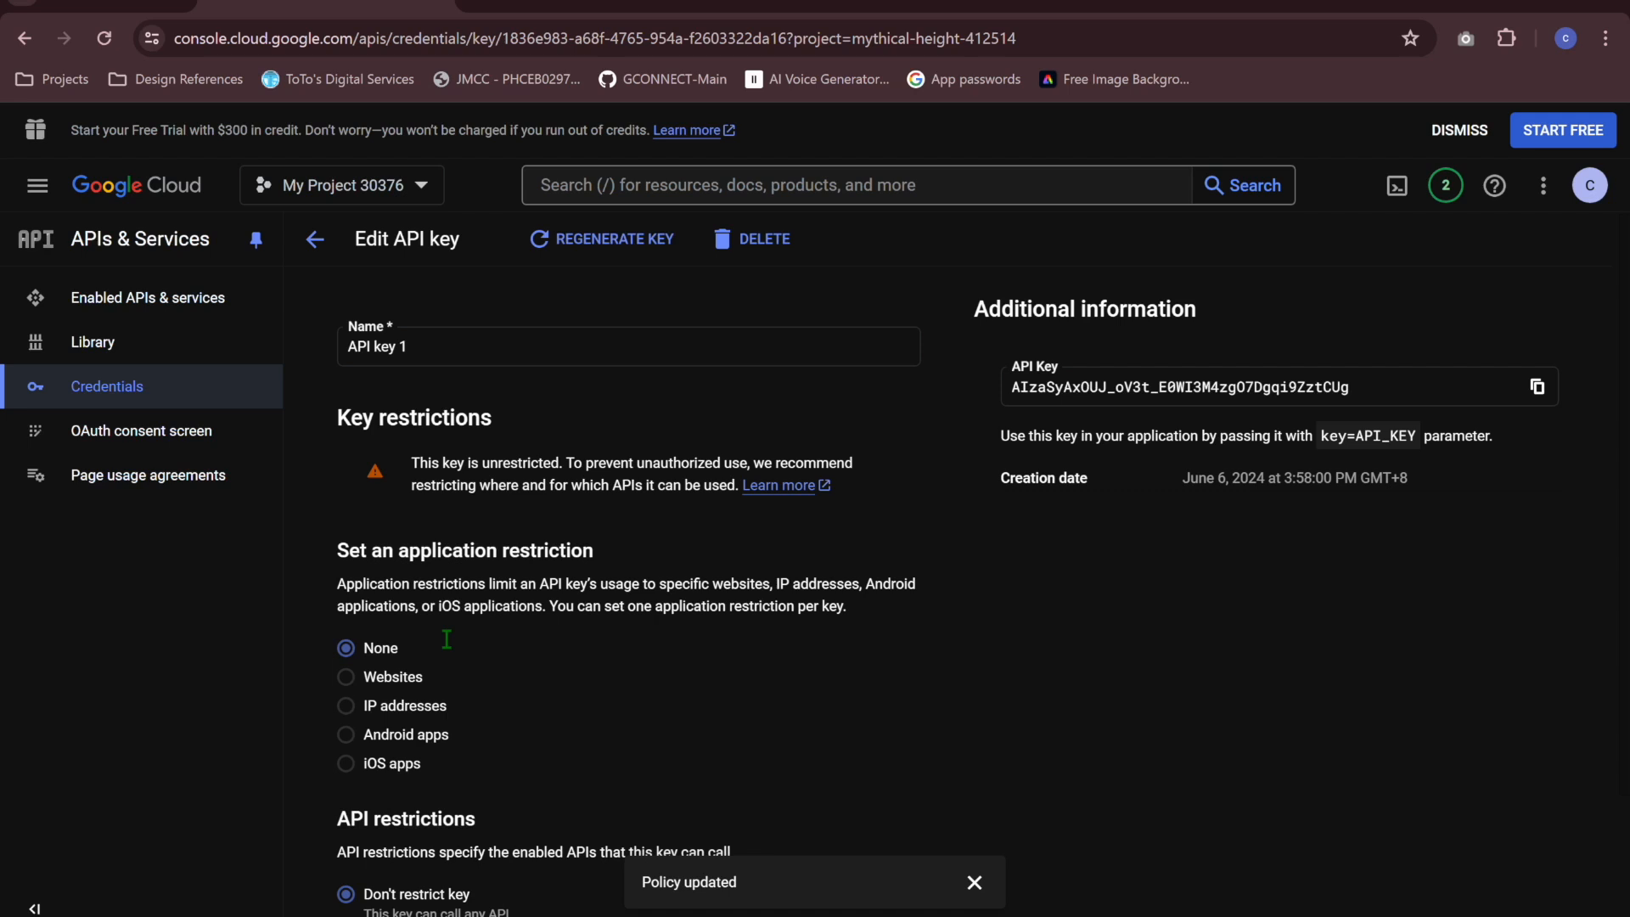
{"action": "scroll", "coordinate": [456, 650], "scroll_direction": "down", "scroll_amount": 2}
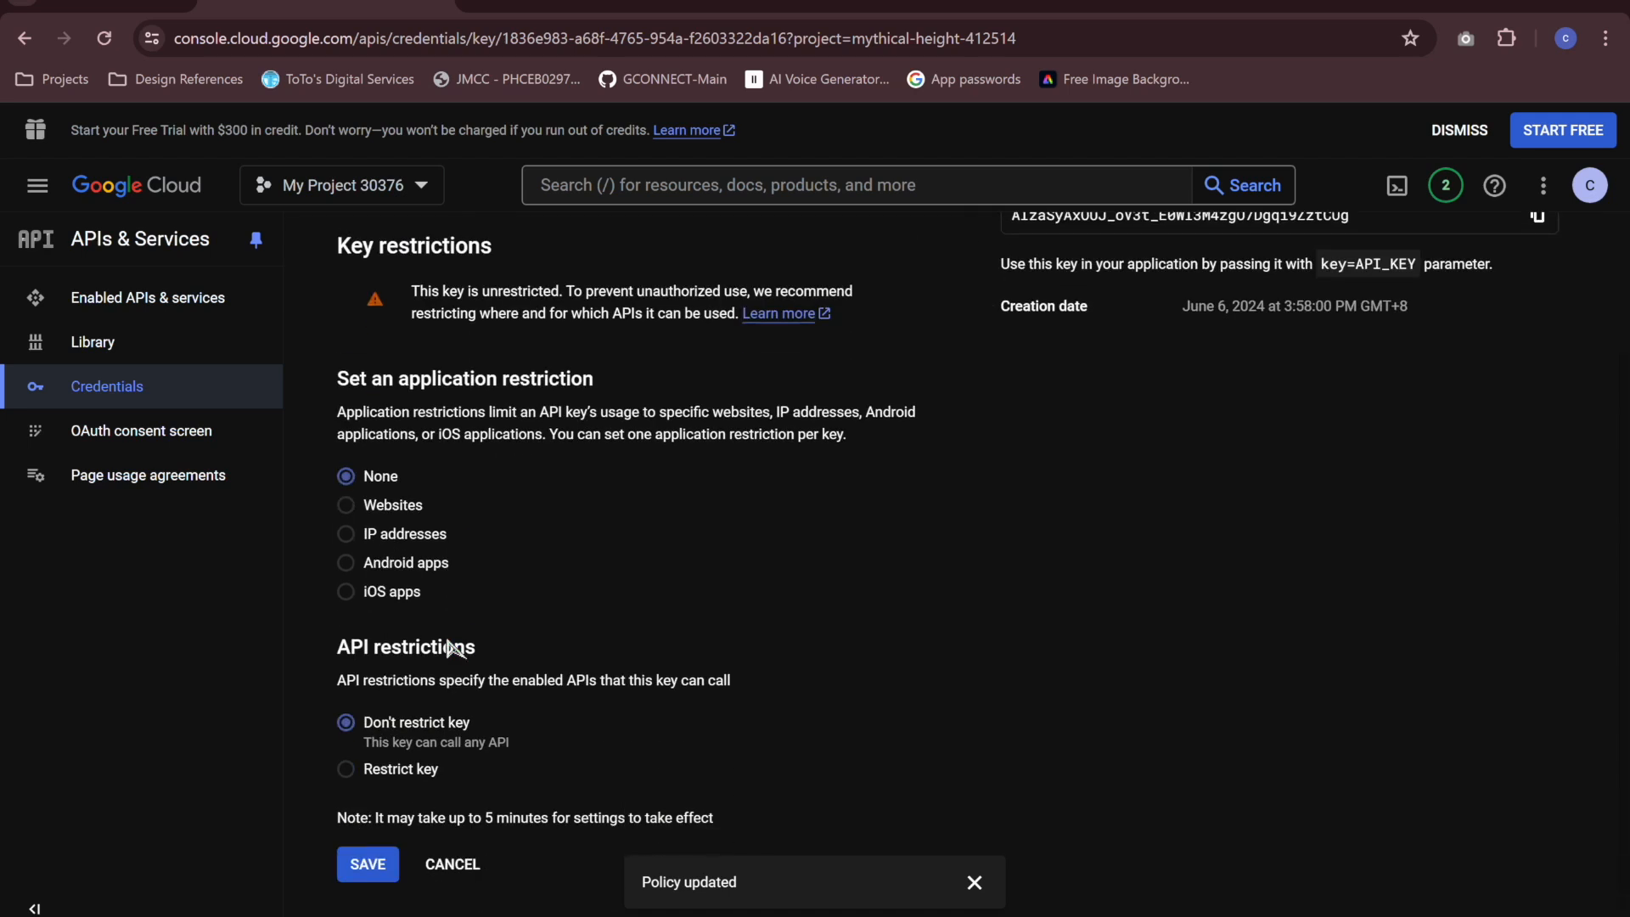
{"action": "left_click", "coordinate": [347, 770]}
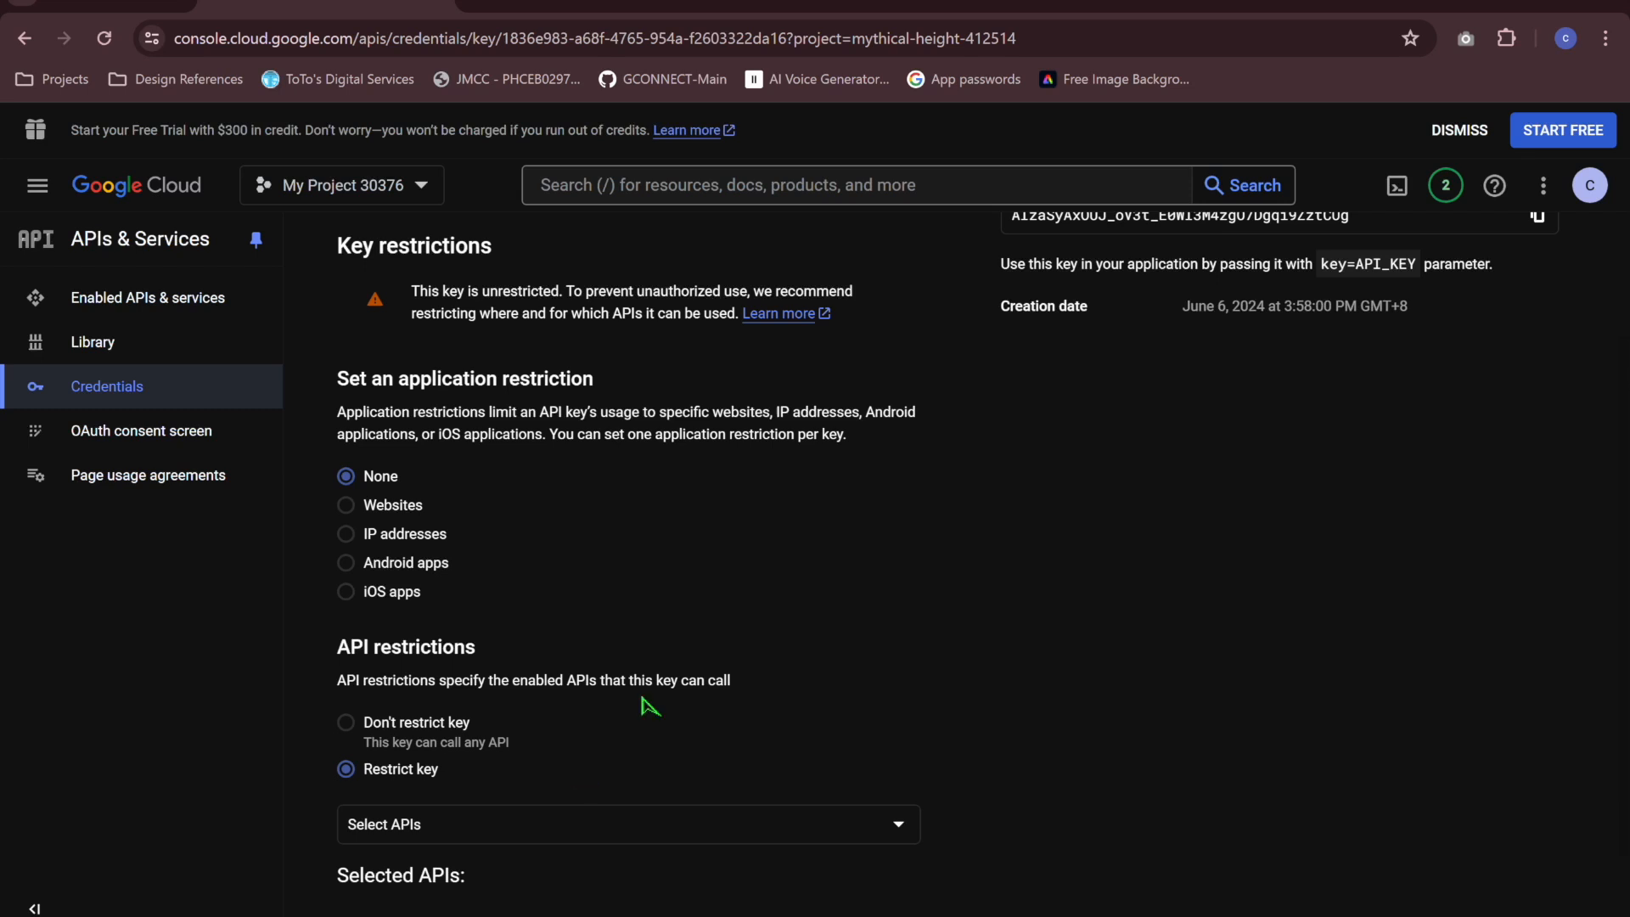
{"action": "scroll", "coordinate": [650, 706], "scroll_direction": "down", "scroll_amount": 1}
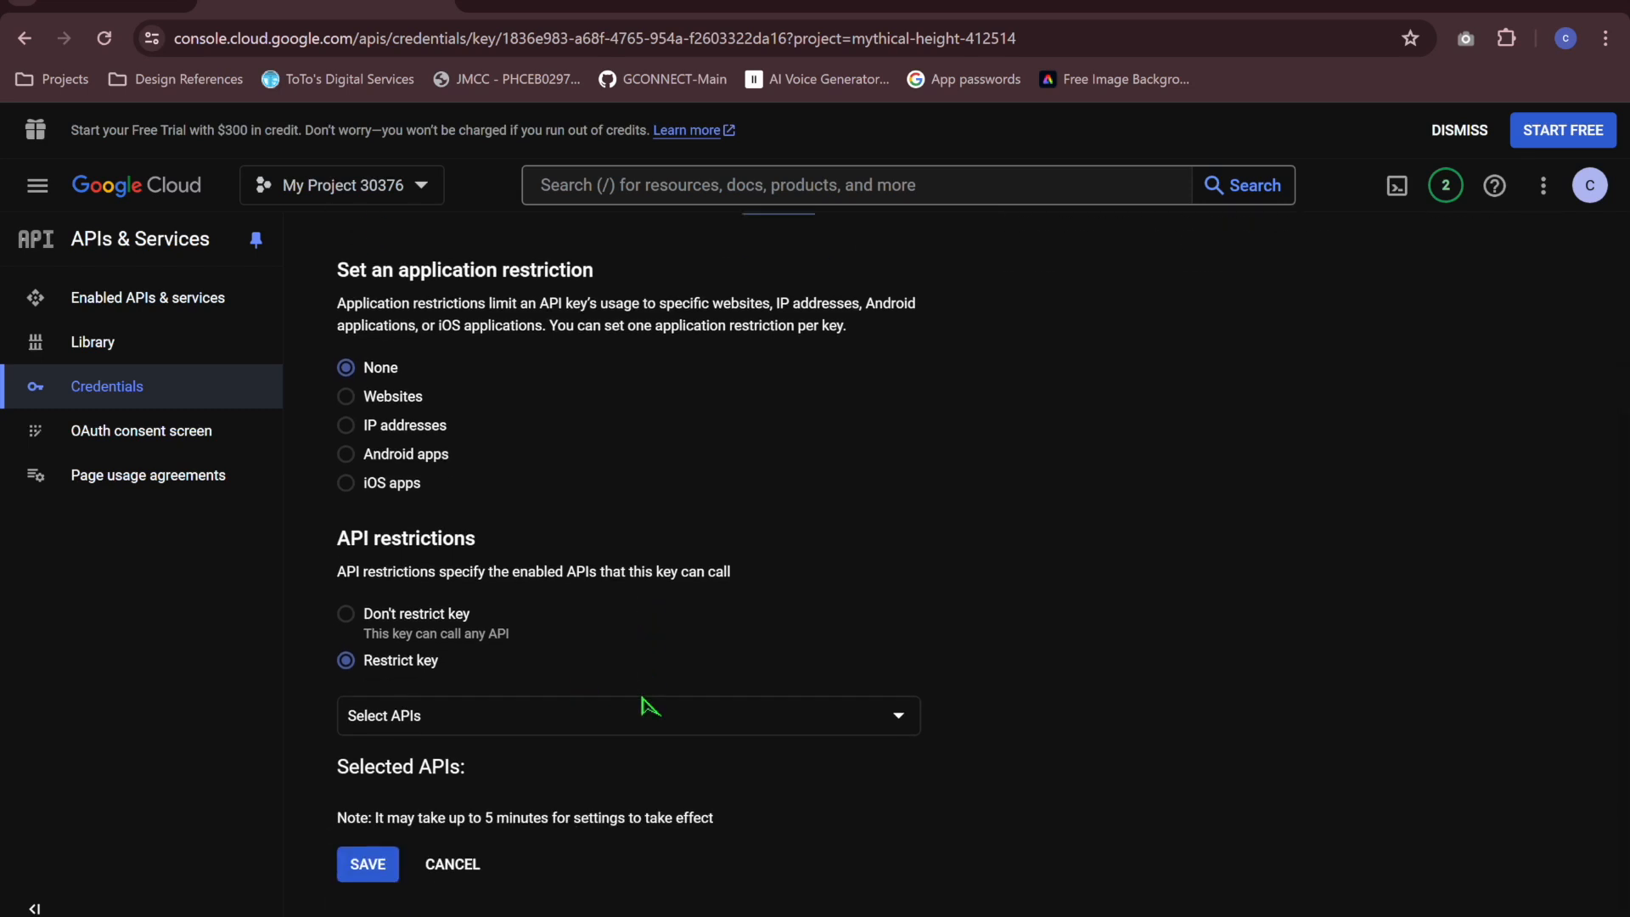
{"action": "left_click", "coordinate": [586, 723]}
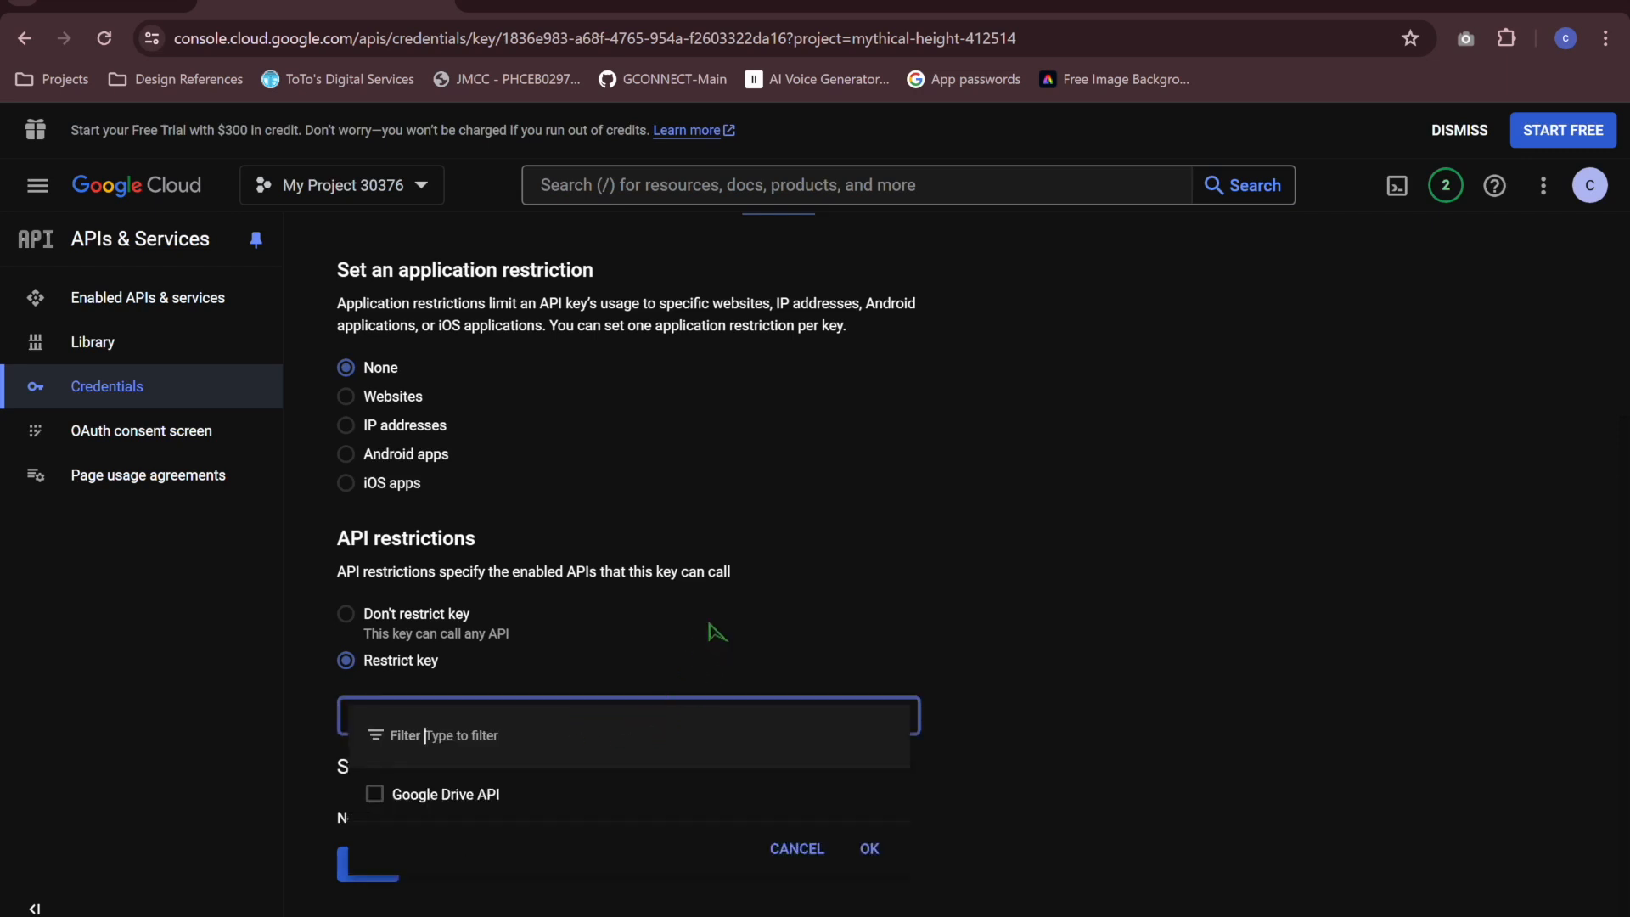
{"action": "left_click", "coordinate": [374, 795]}
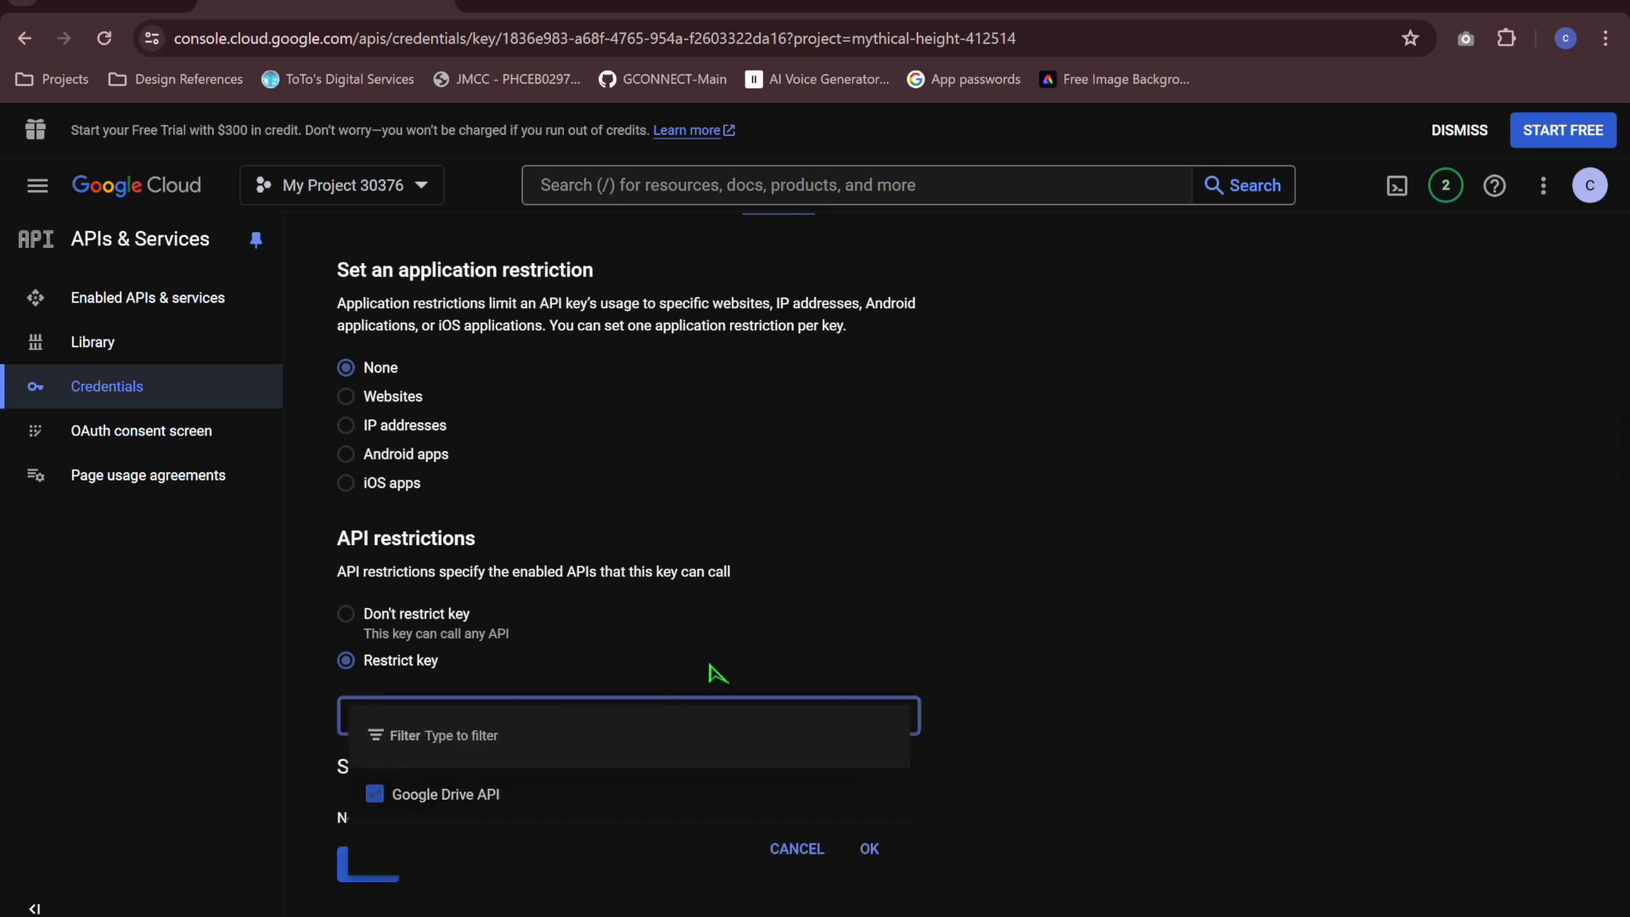
{"action": "left_click", "coordinate": [872, 848]}
{"action": "left_click", "coordinate": [792, 707]}
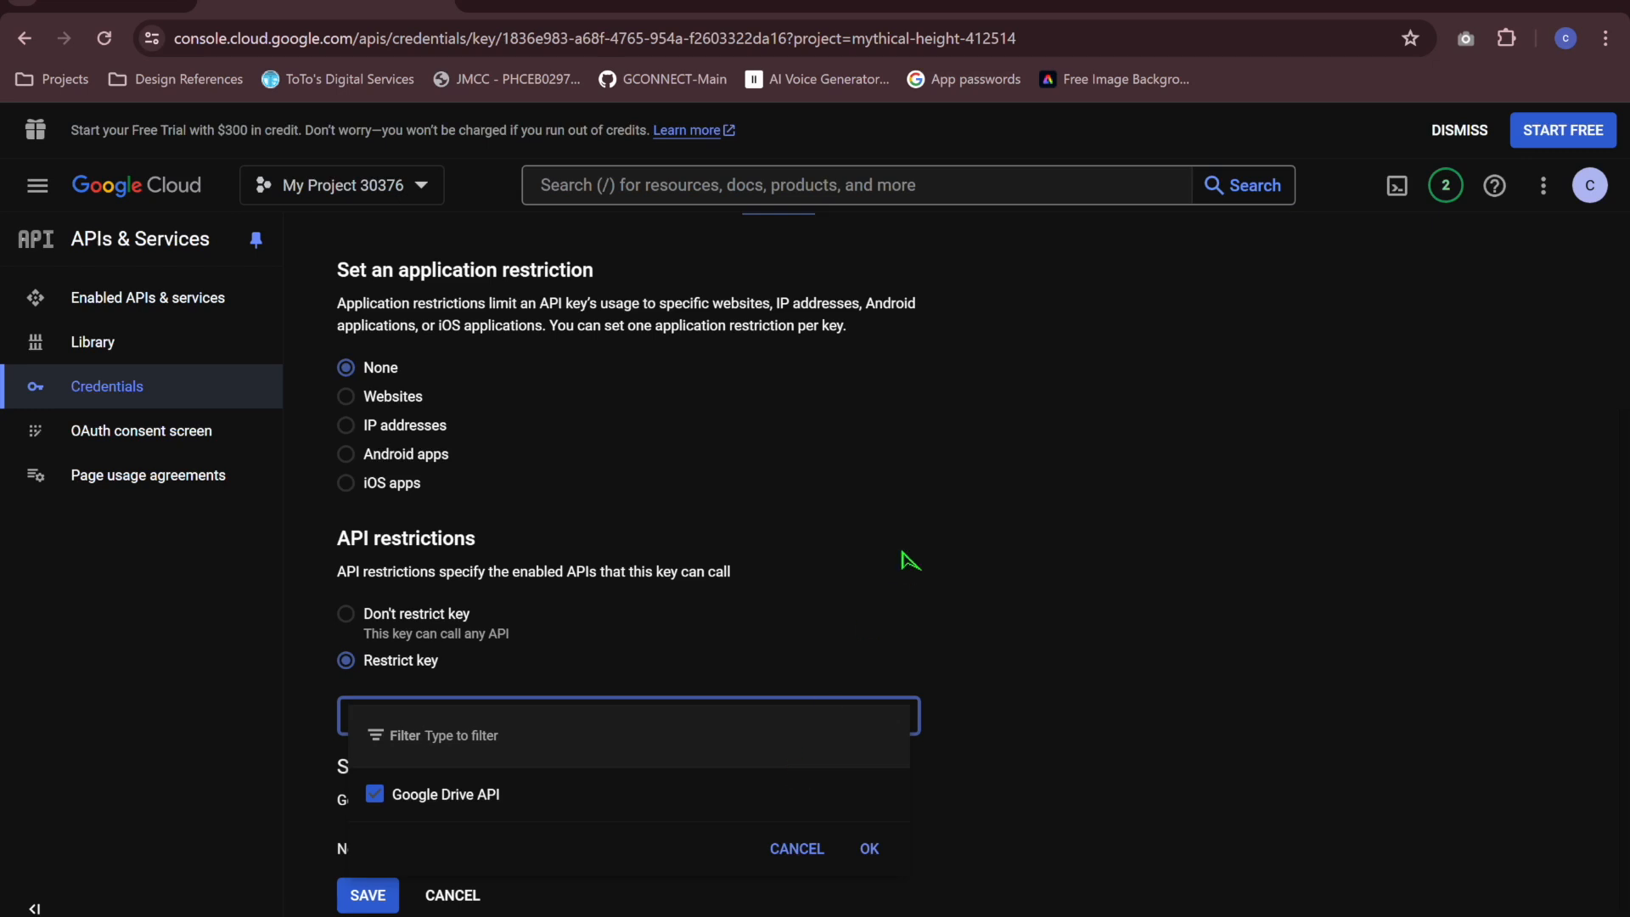
{"action": "left_click", "coordinate": [888, 577]}
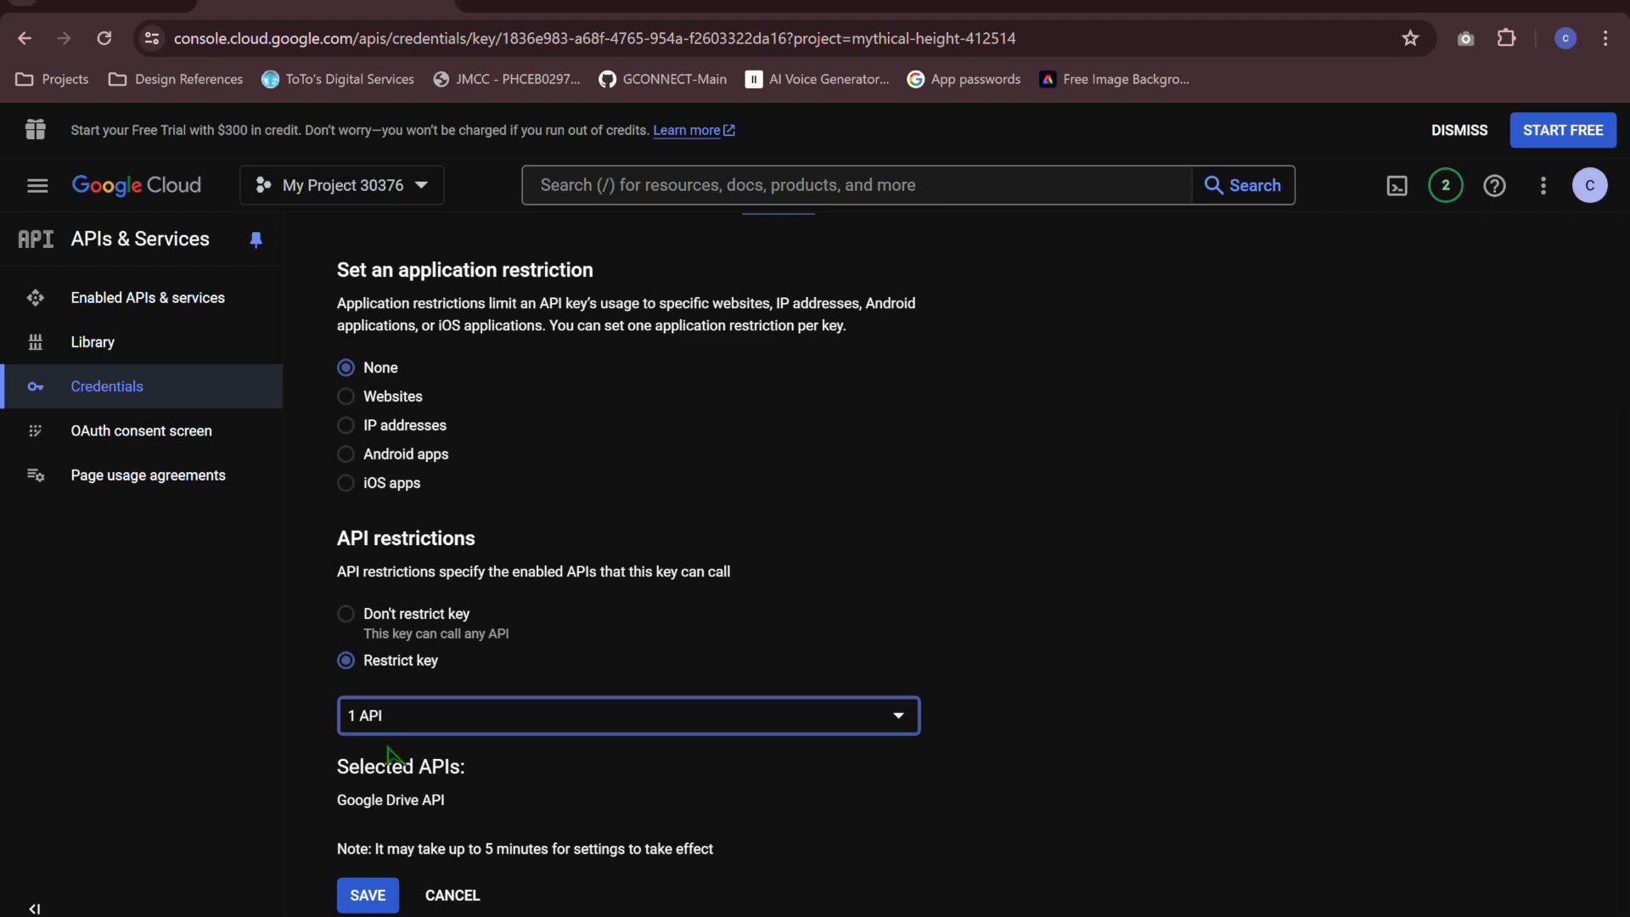
{"action": "scroll", "coordinate": [389, 753], "scroll_direction": "down", "scroll_amount": 1}
{"action": "scroll", "coordinate": [389, 754], "scroll_direction": "up", "scroll_amount": 4}
{"action": "scroll", "coordinate": [389, 753], "scroll_direction": "down", "scroll_amount": 4}
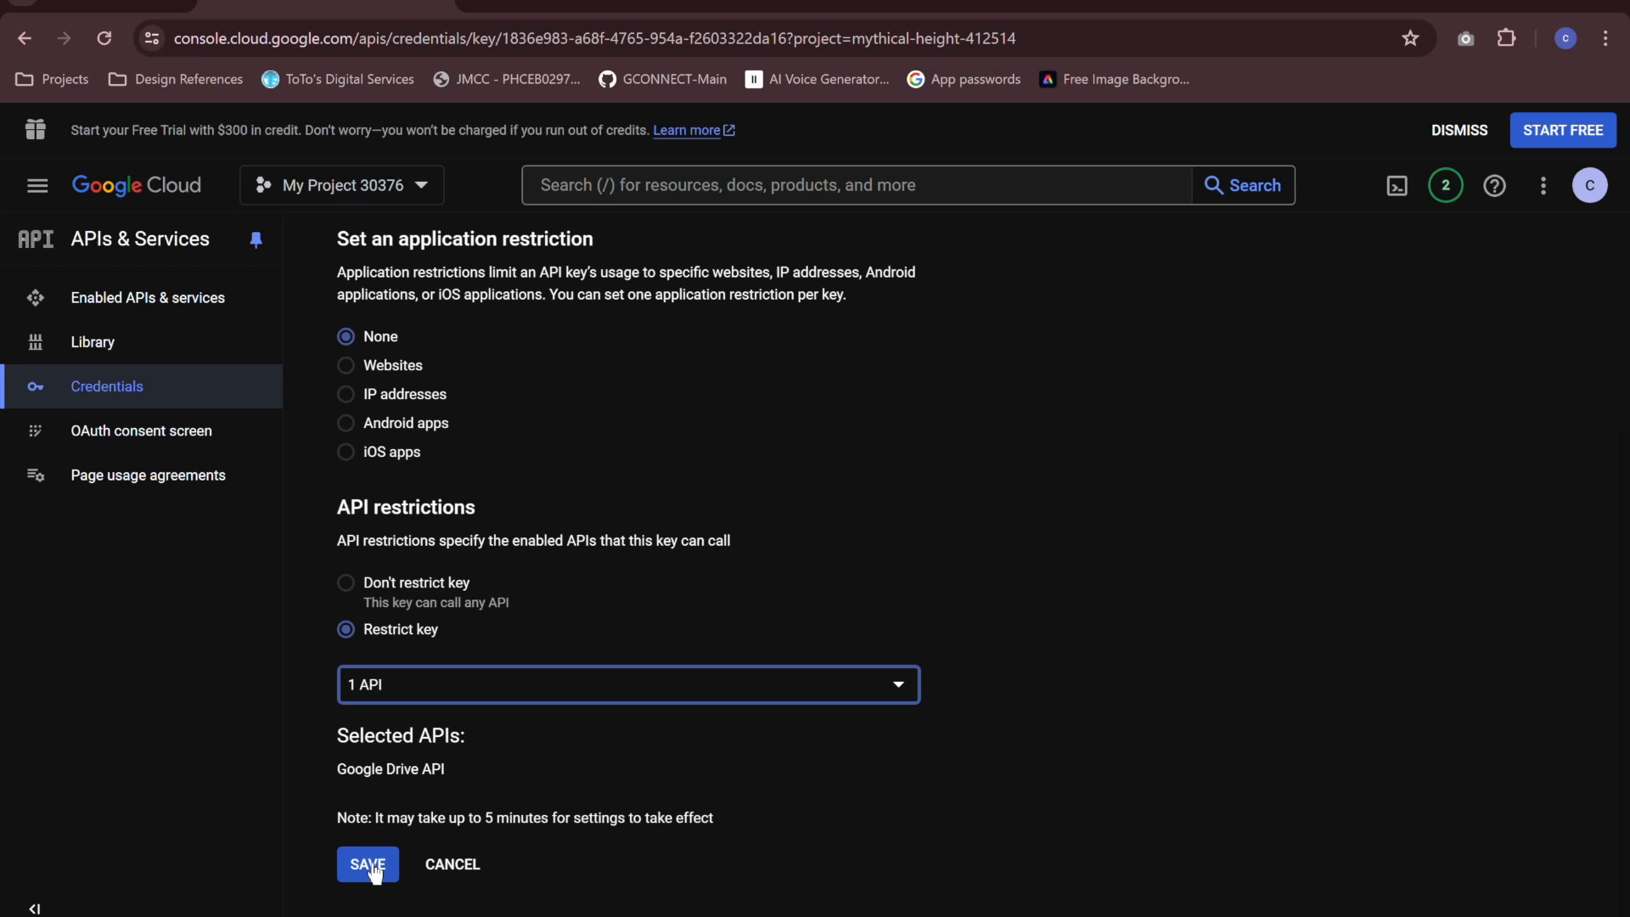
{"action": "left_click", "coordinate": [468, 875]}
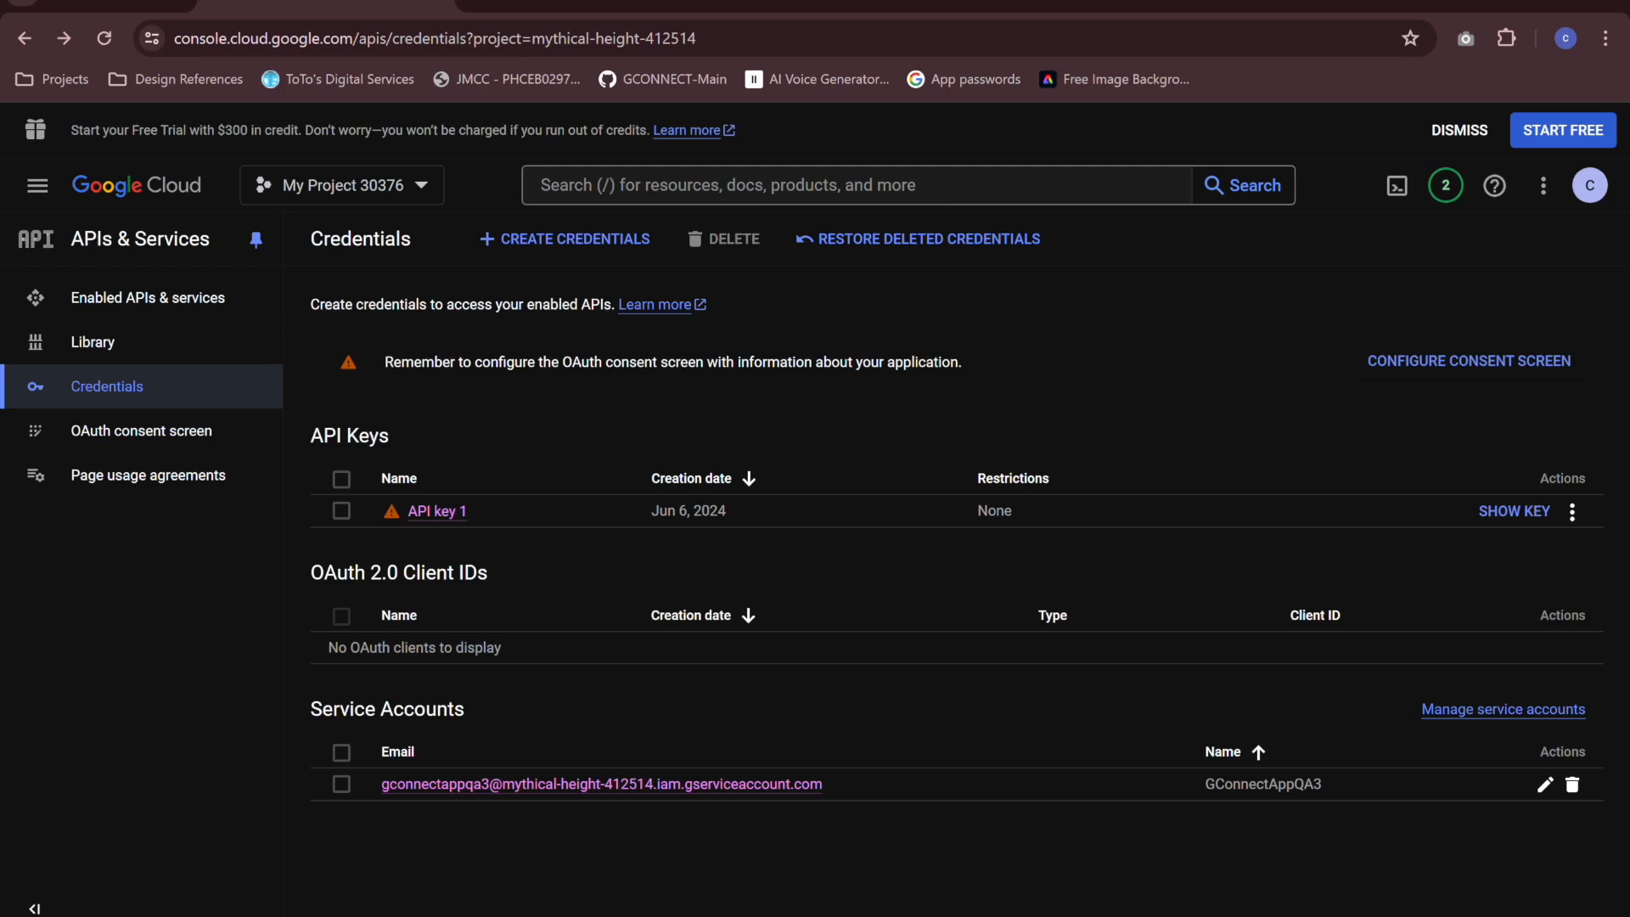
Switch to the GCONNECT folder in File Explorer and view the contents of the put_api_key_here_qa text file.
{"action": "left_click", "coordinate": [356, 916]}
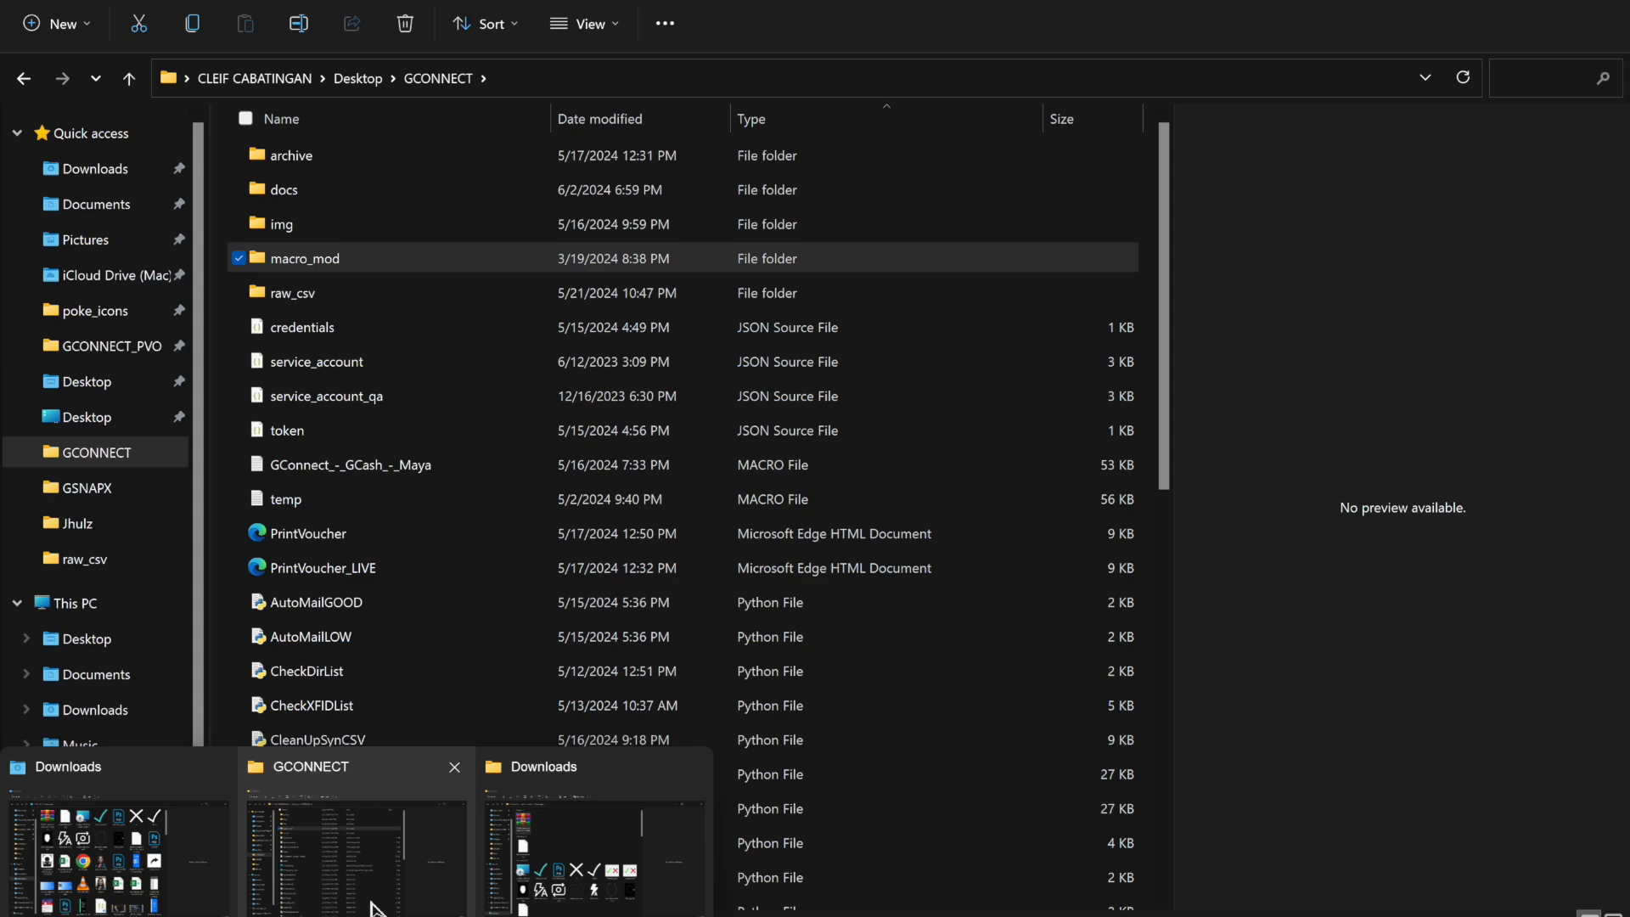
{"action": "left_click", "coordinate": [356, 849]}
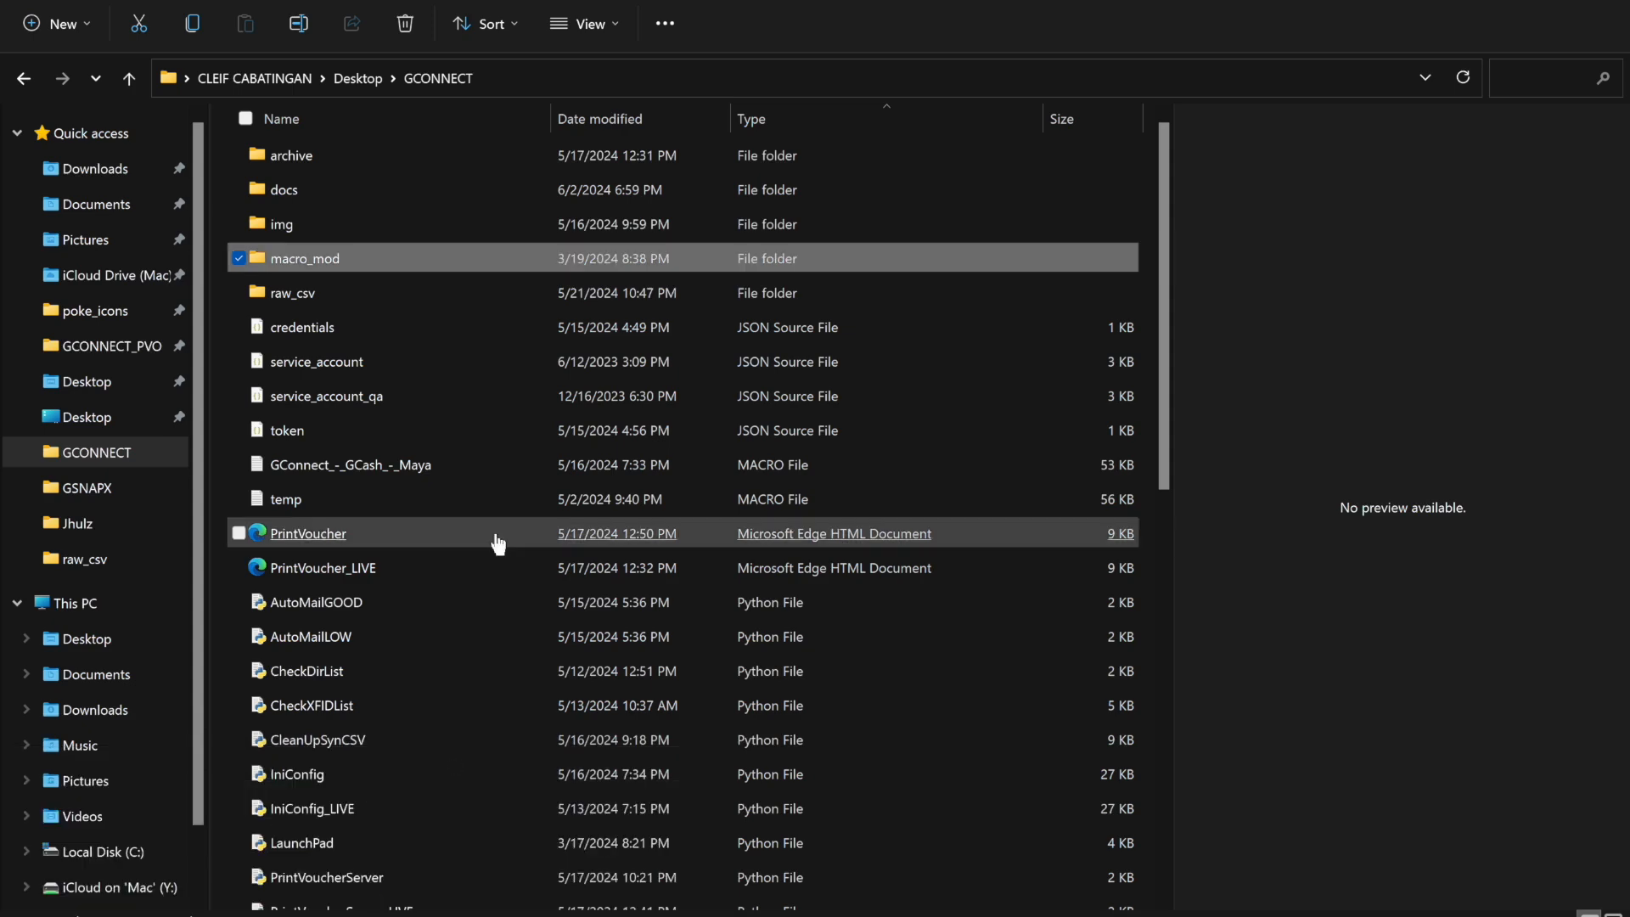
{"action": "scroll", "coordinate": [499, 542], "scroll_direction": "down", "scroll_amount": 10}
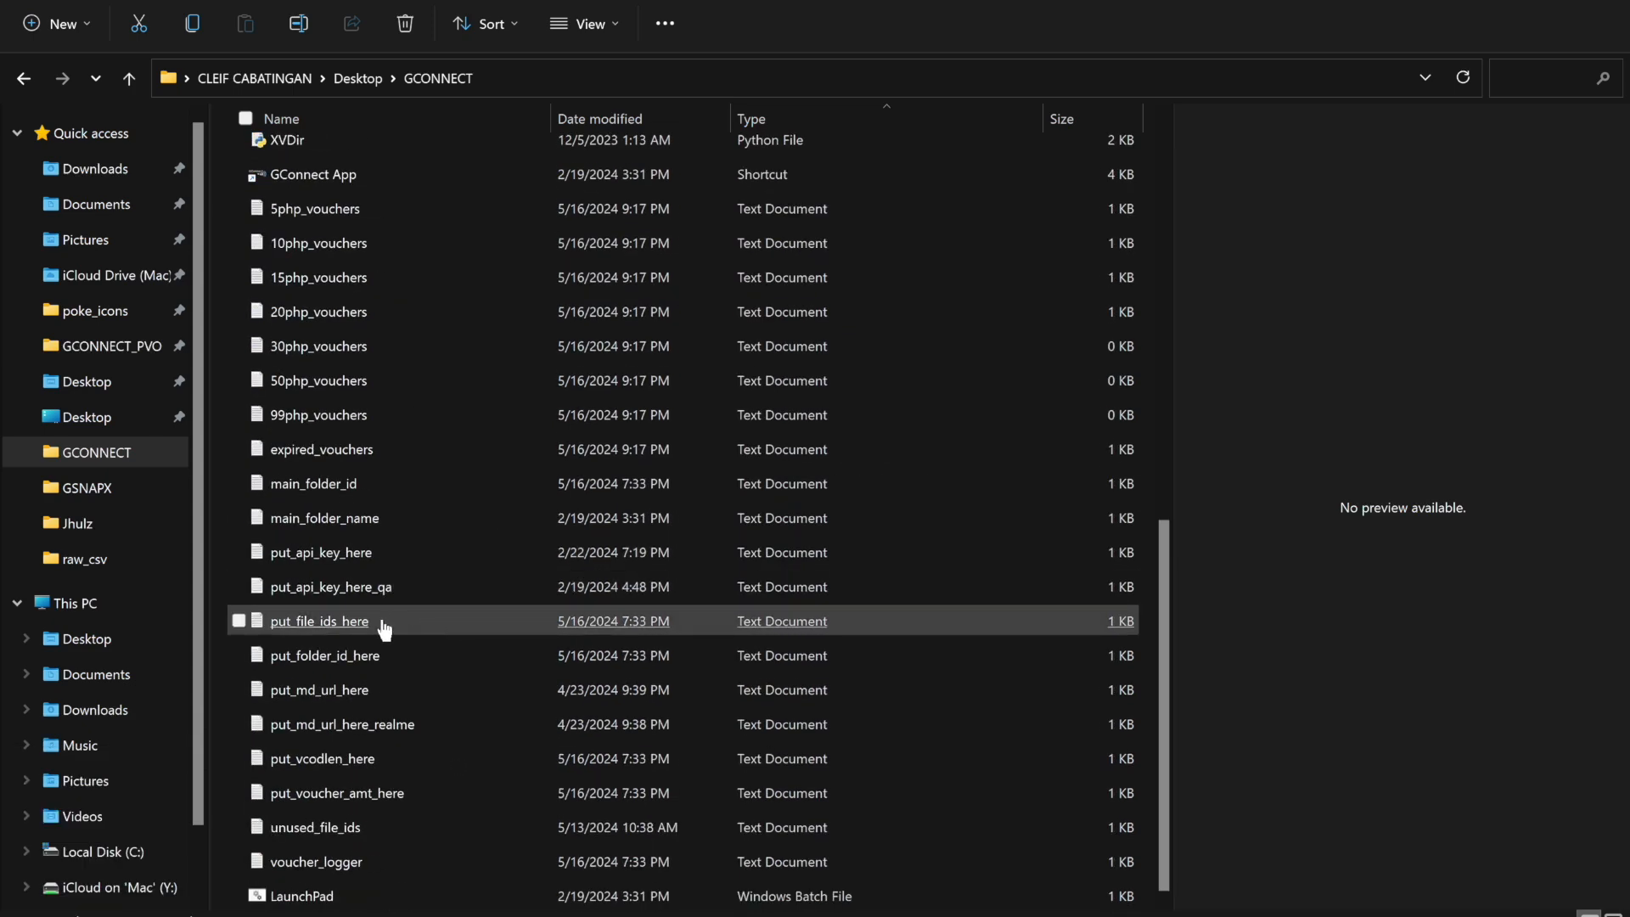
{"action": "double_click", "coordinate": [361, 594]}
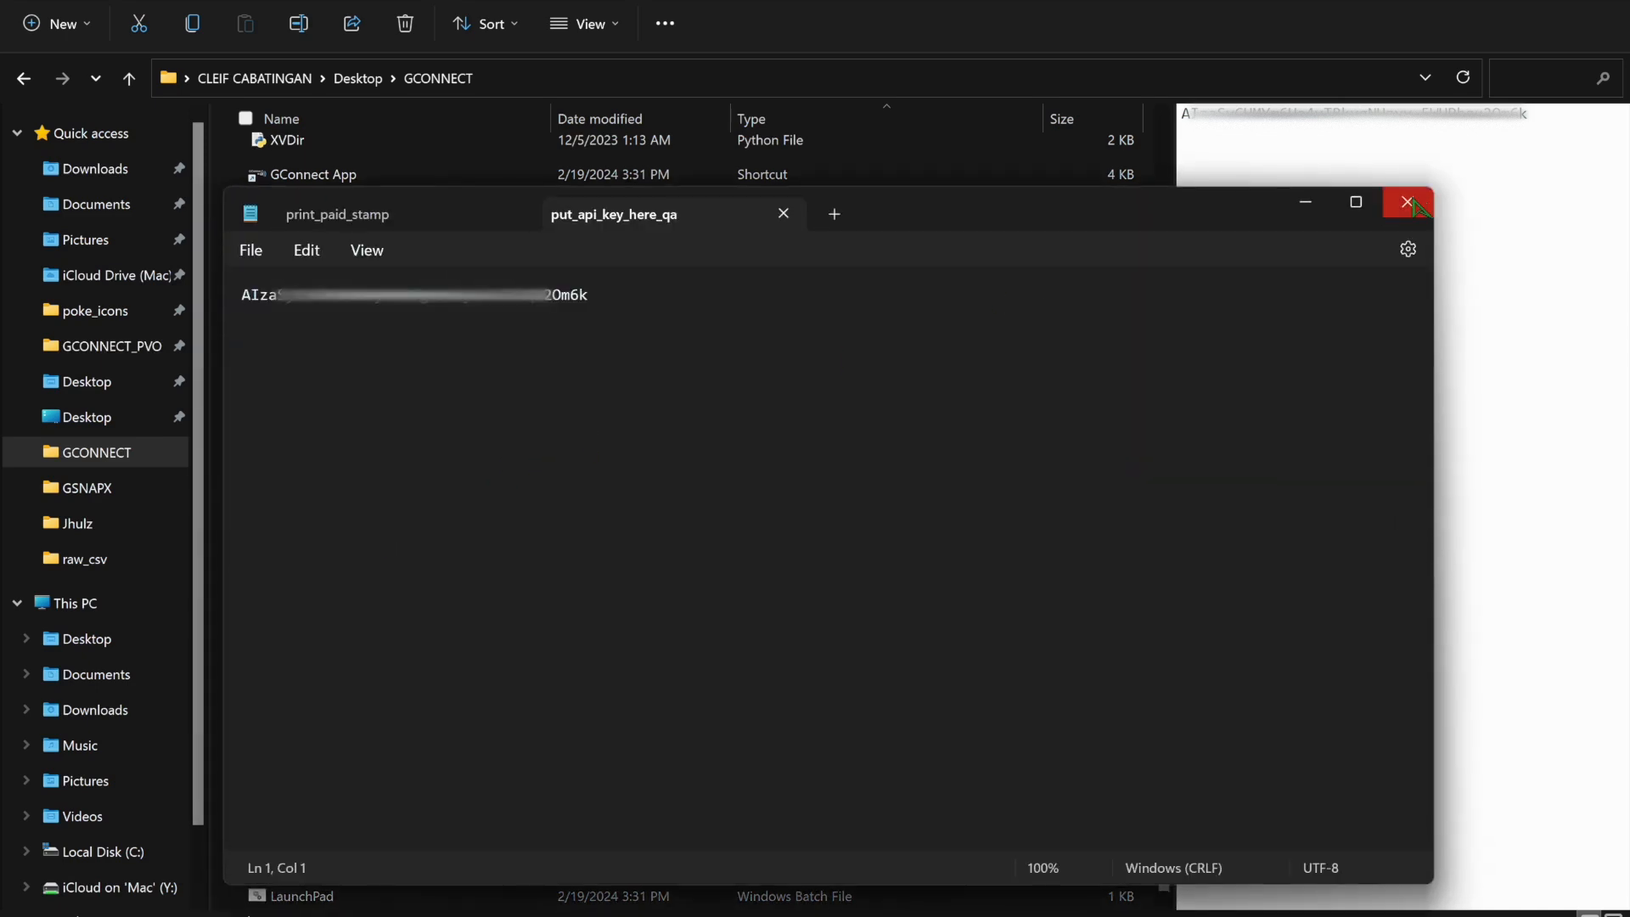
{"action": "left_click", "coordinate": [1408, 201]}
Replace the contents of the put_api_key_here text file with the copied API key and close the editor.
{"action": "left_click", "coordinate": [363, 564]}
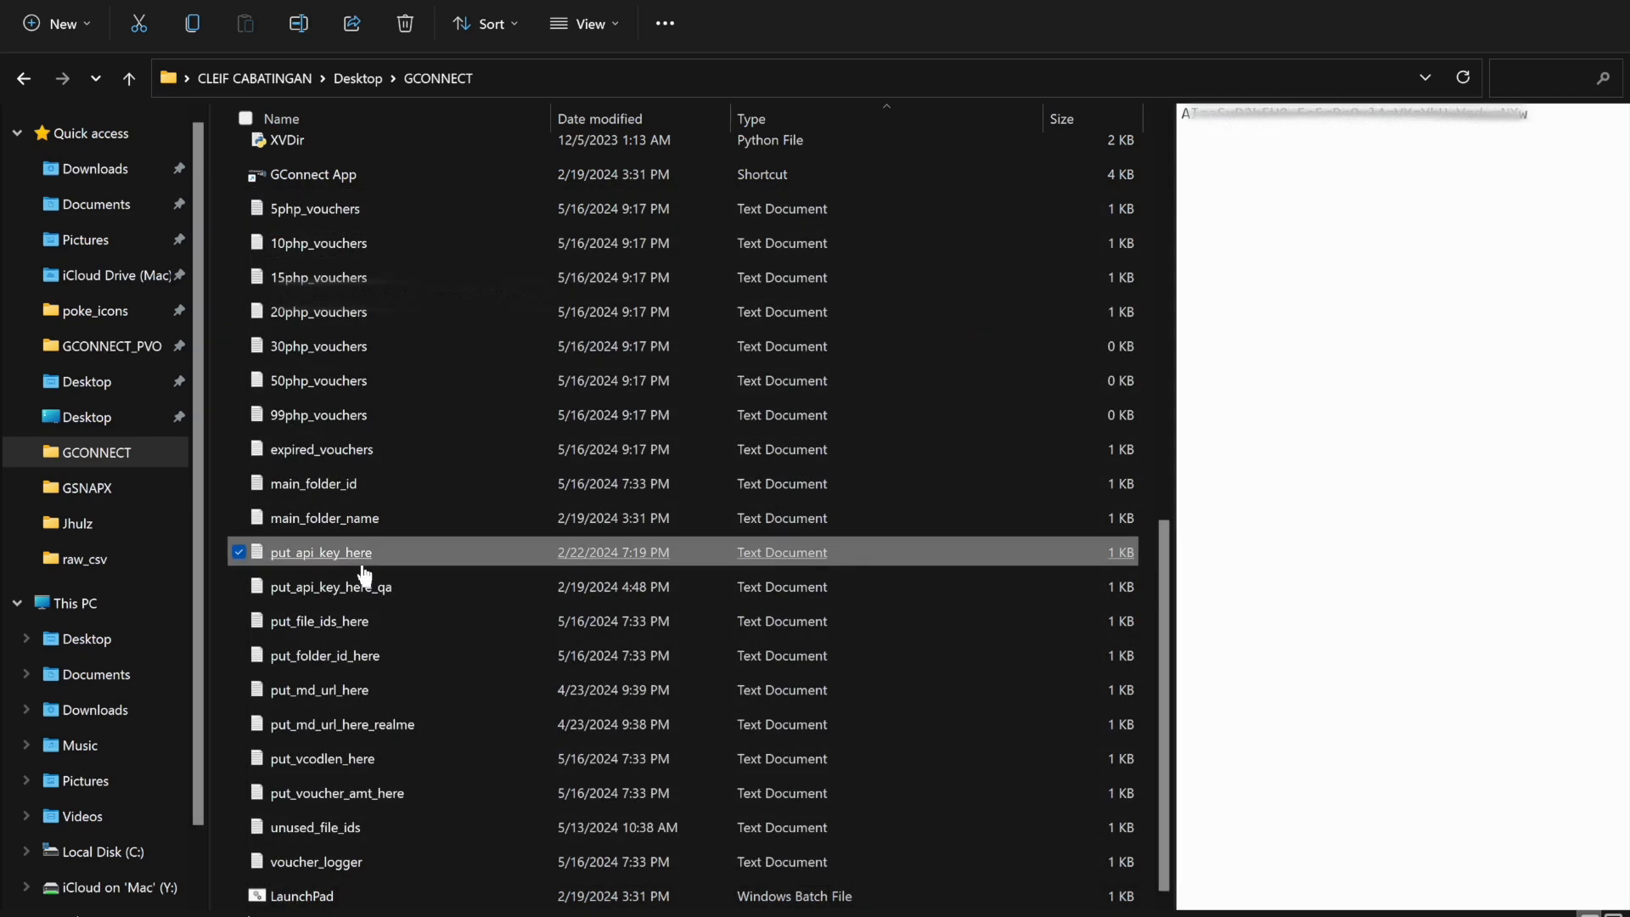
{"action": "double_click", "coordinate": [364, 564]}
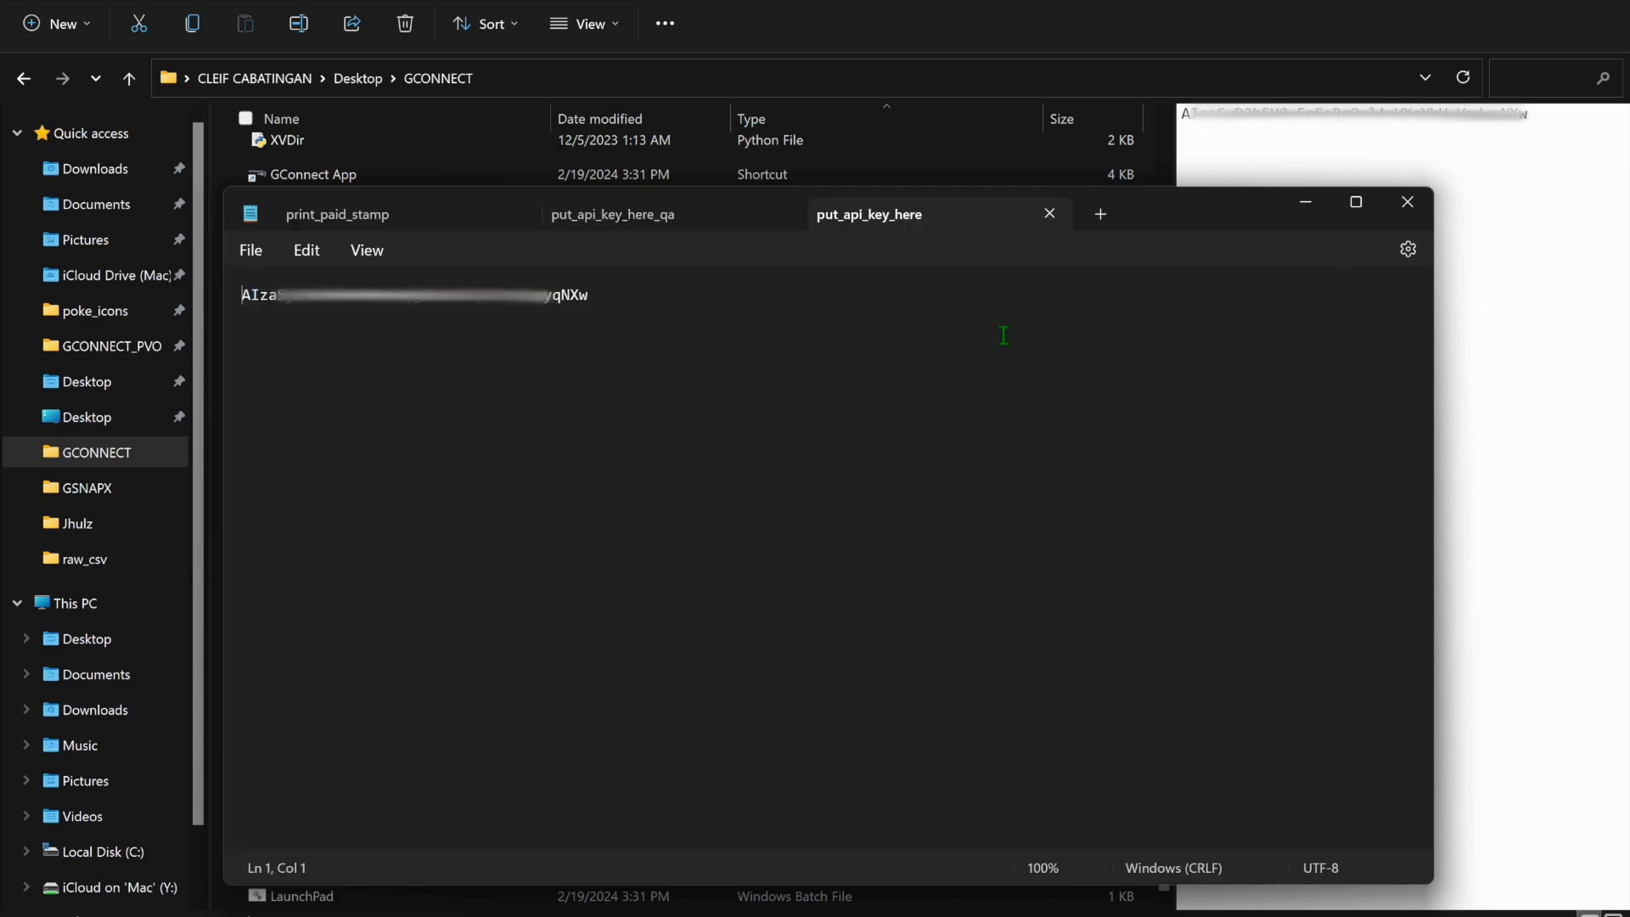
{"action": "key", "text": "ctrl+a"}
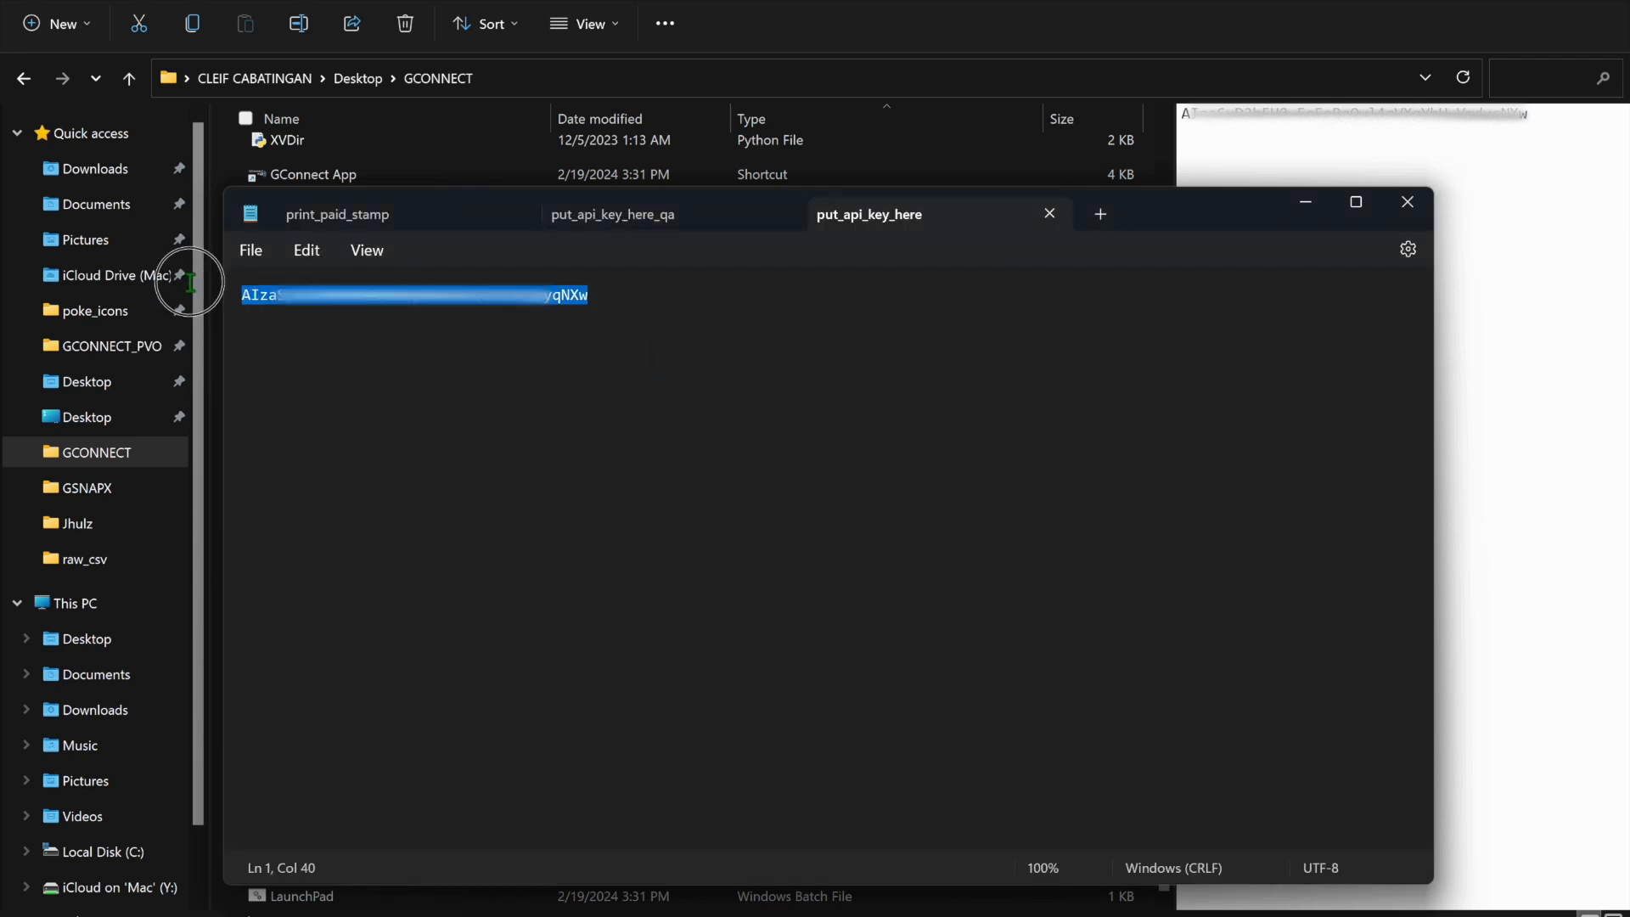
{"action": "key", "text": "ctrl+v"}
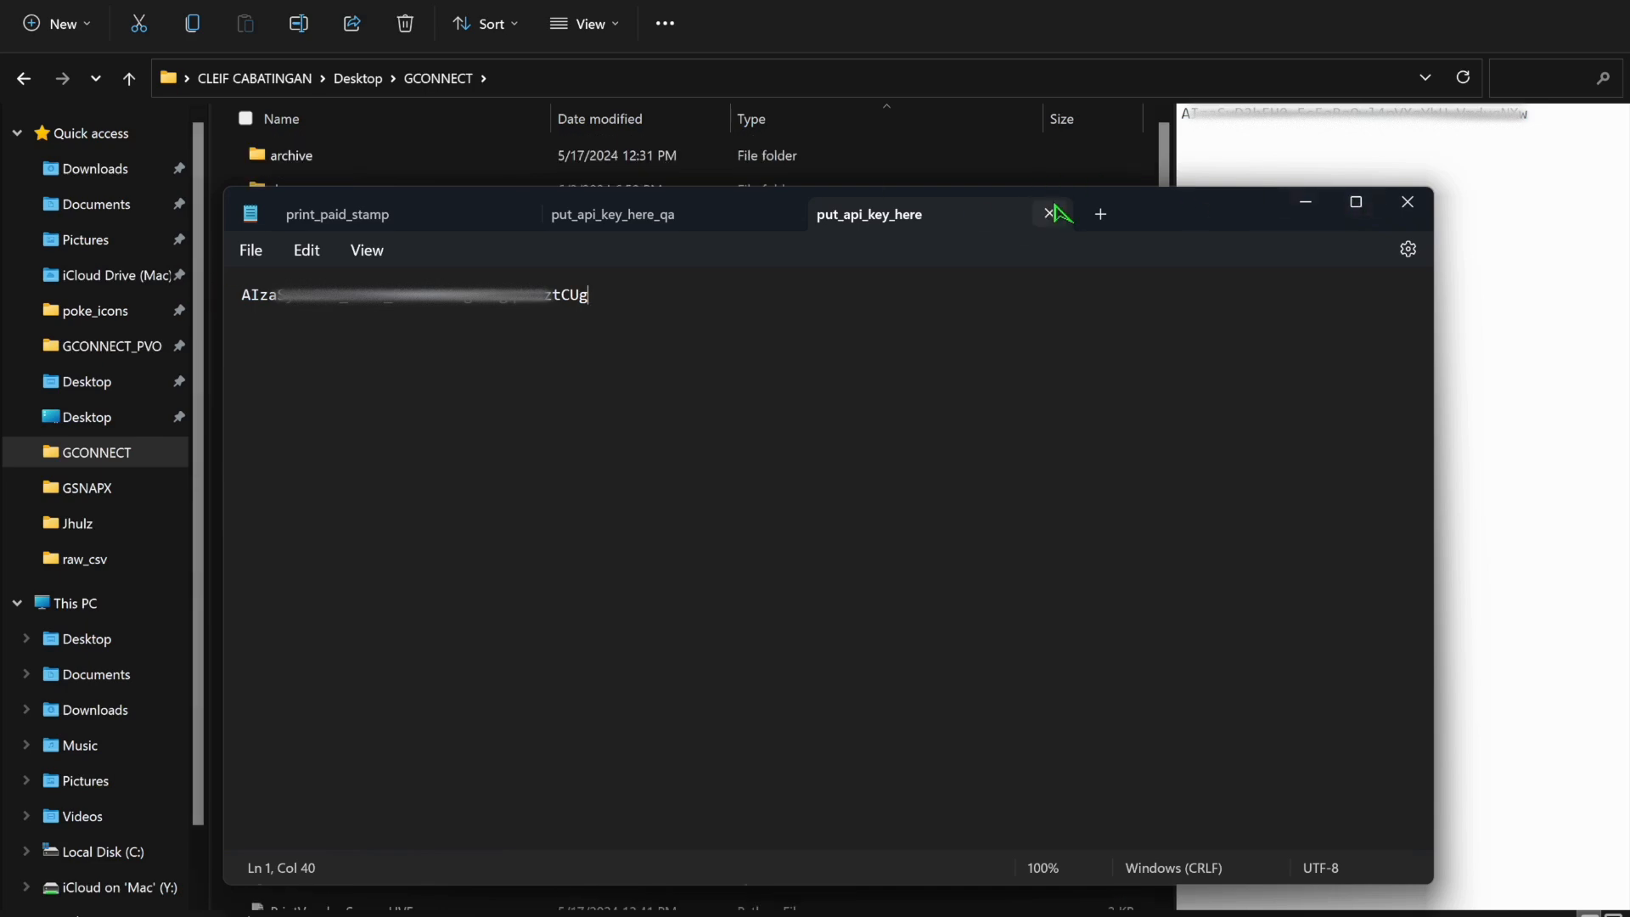
{"action": "left_click", "coordinate": [1407, 204]}
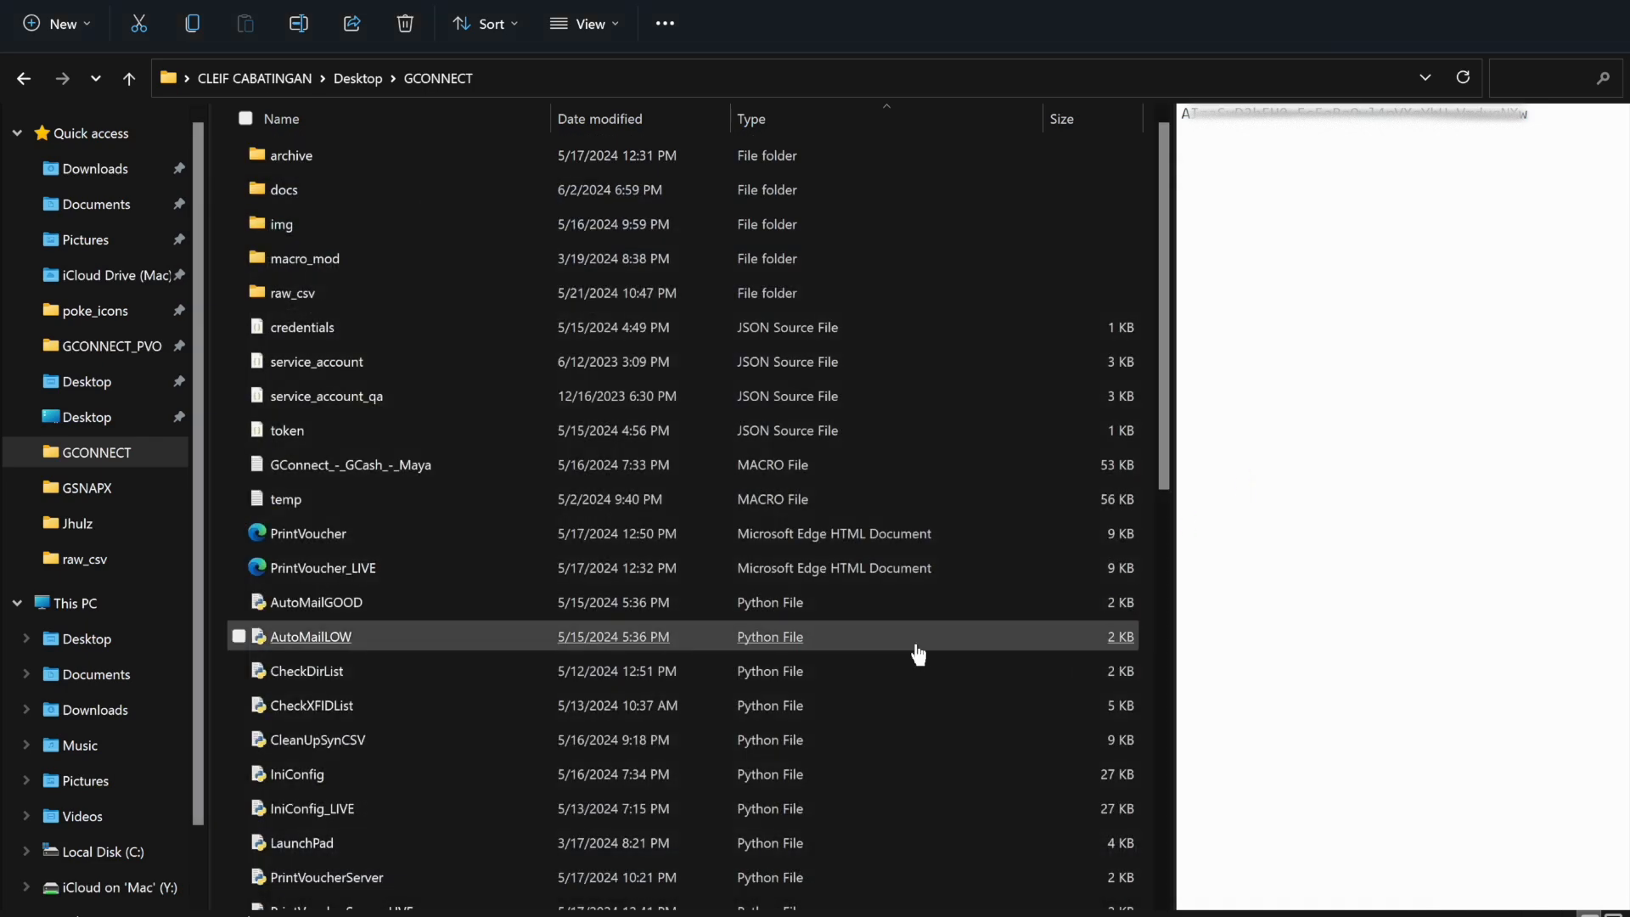